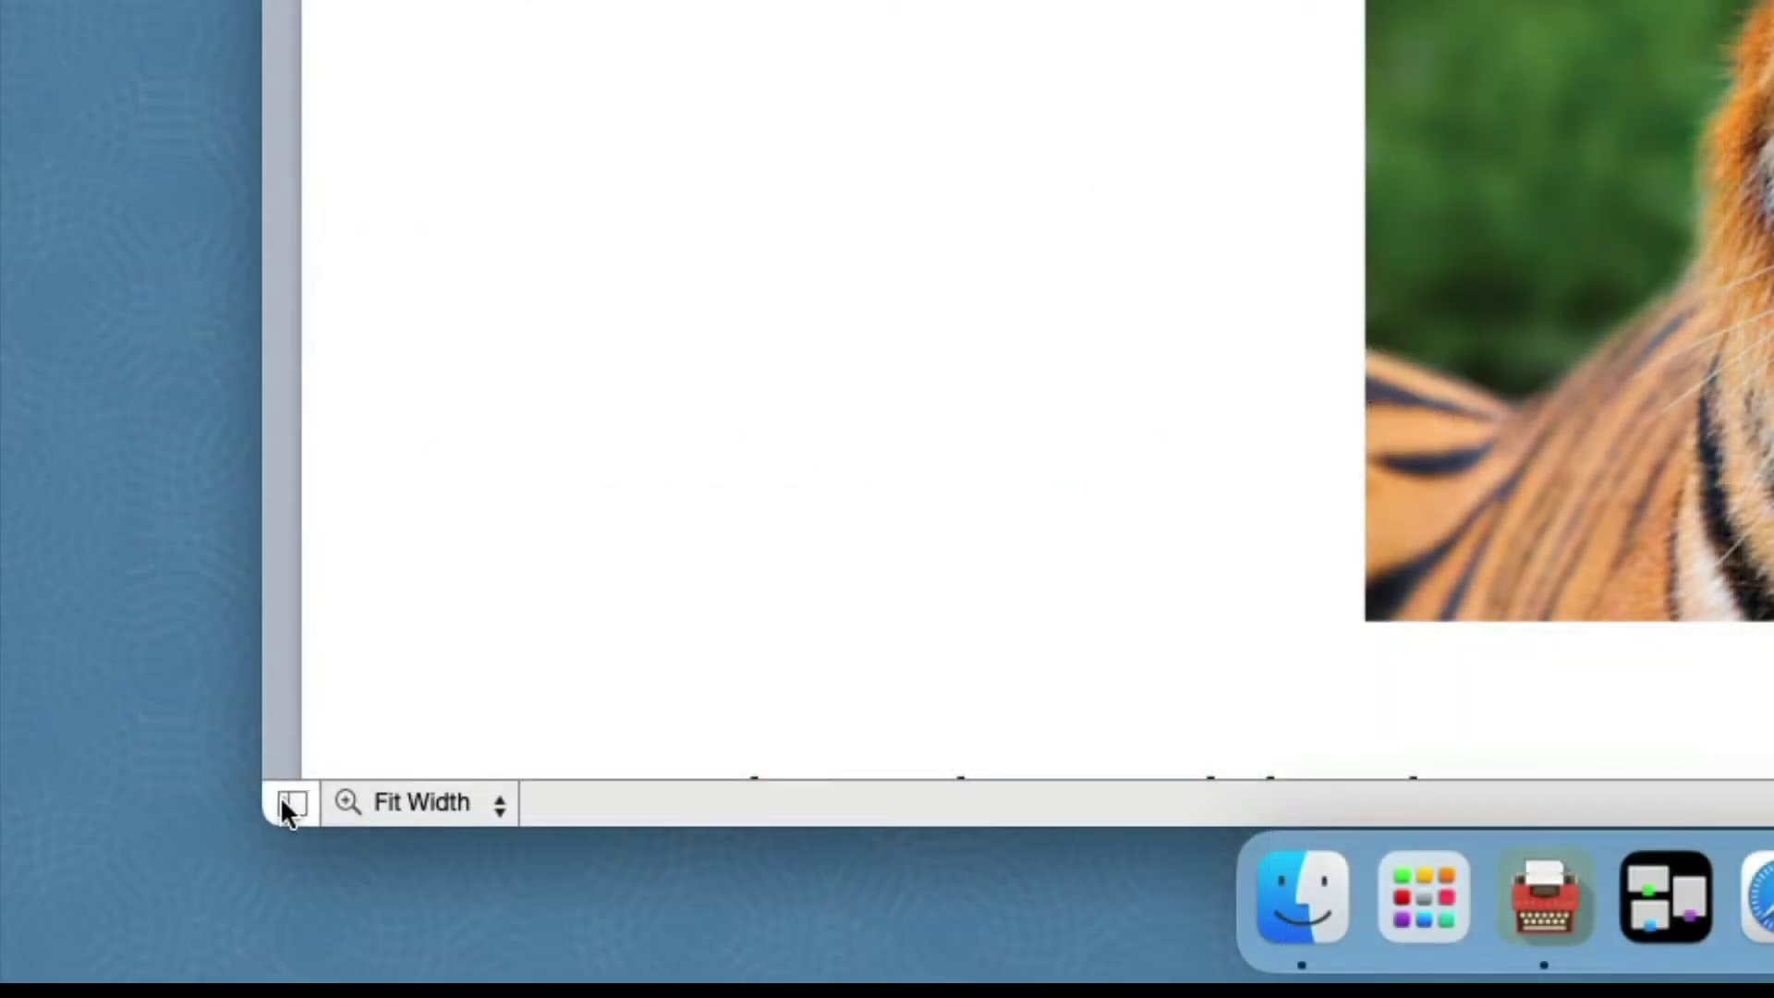
Step: With the outline shown, make Tiger a Heading 1 auto-title, then bring up its auto-title menu again to restore Heading 2
left_click(284, 800)
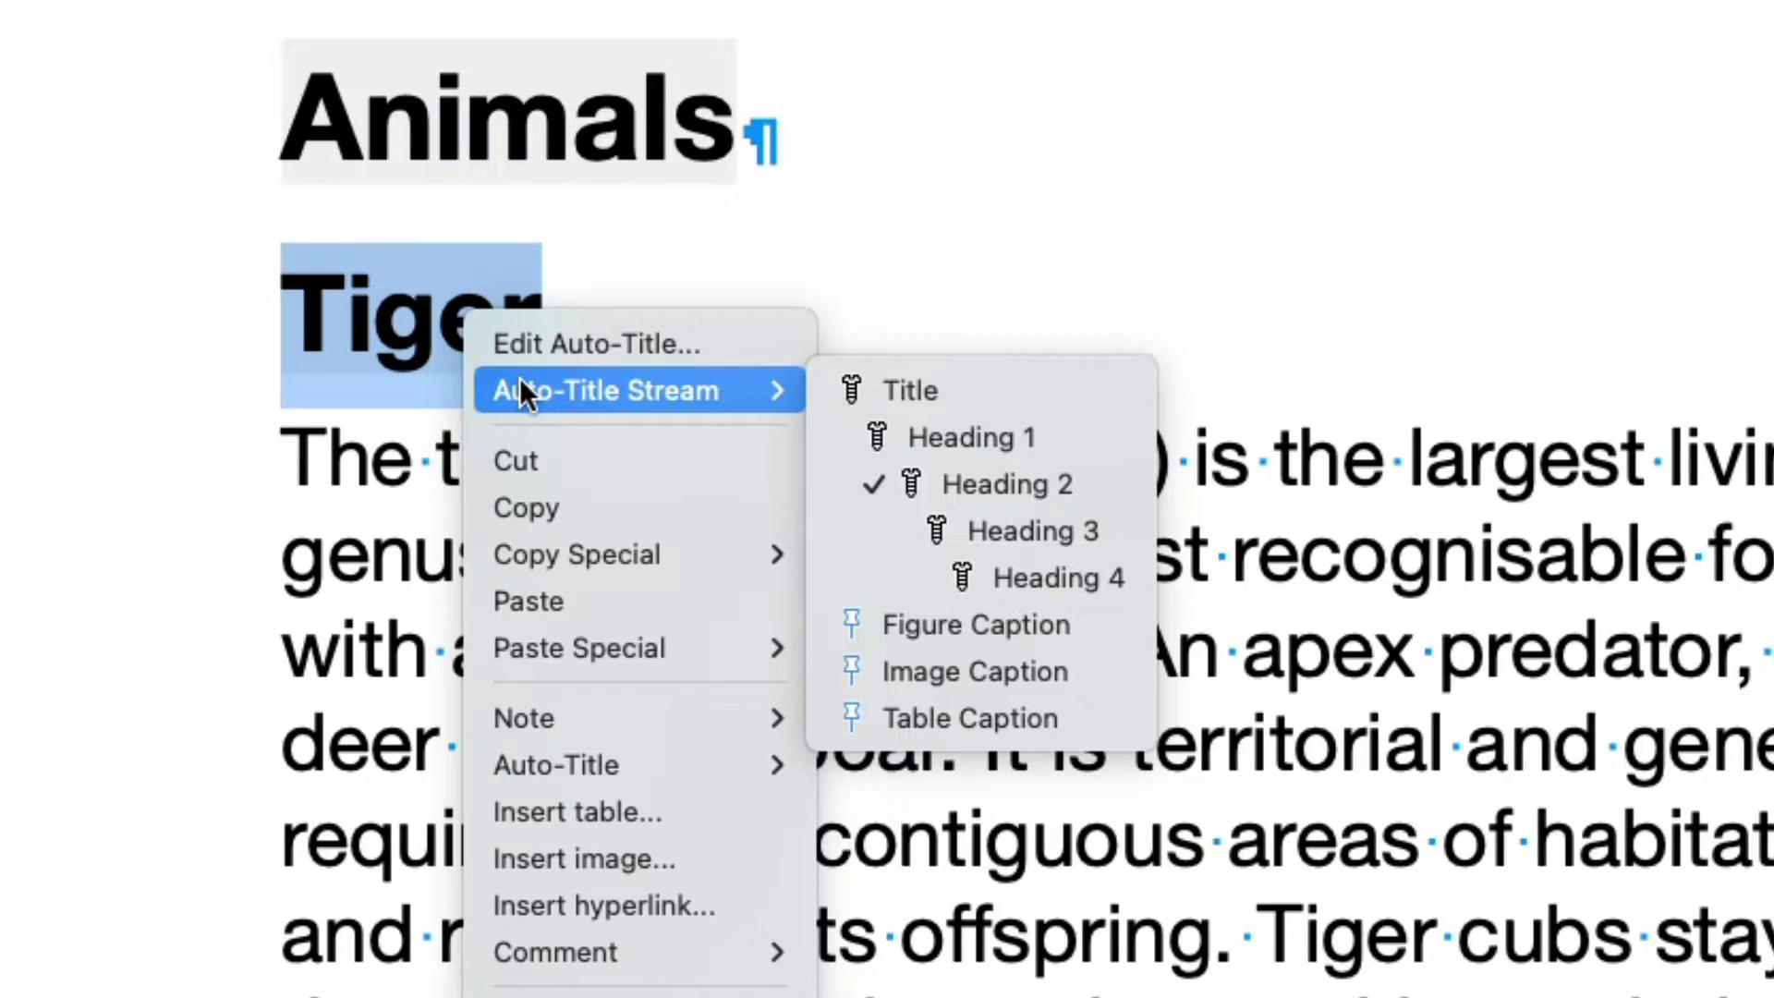
left_click(1017, 425)
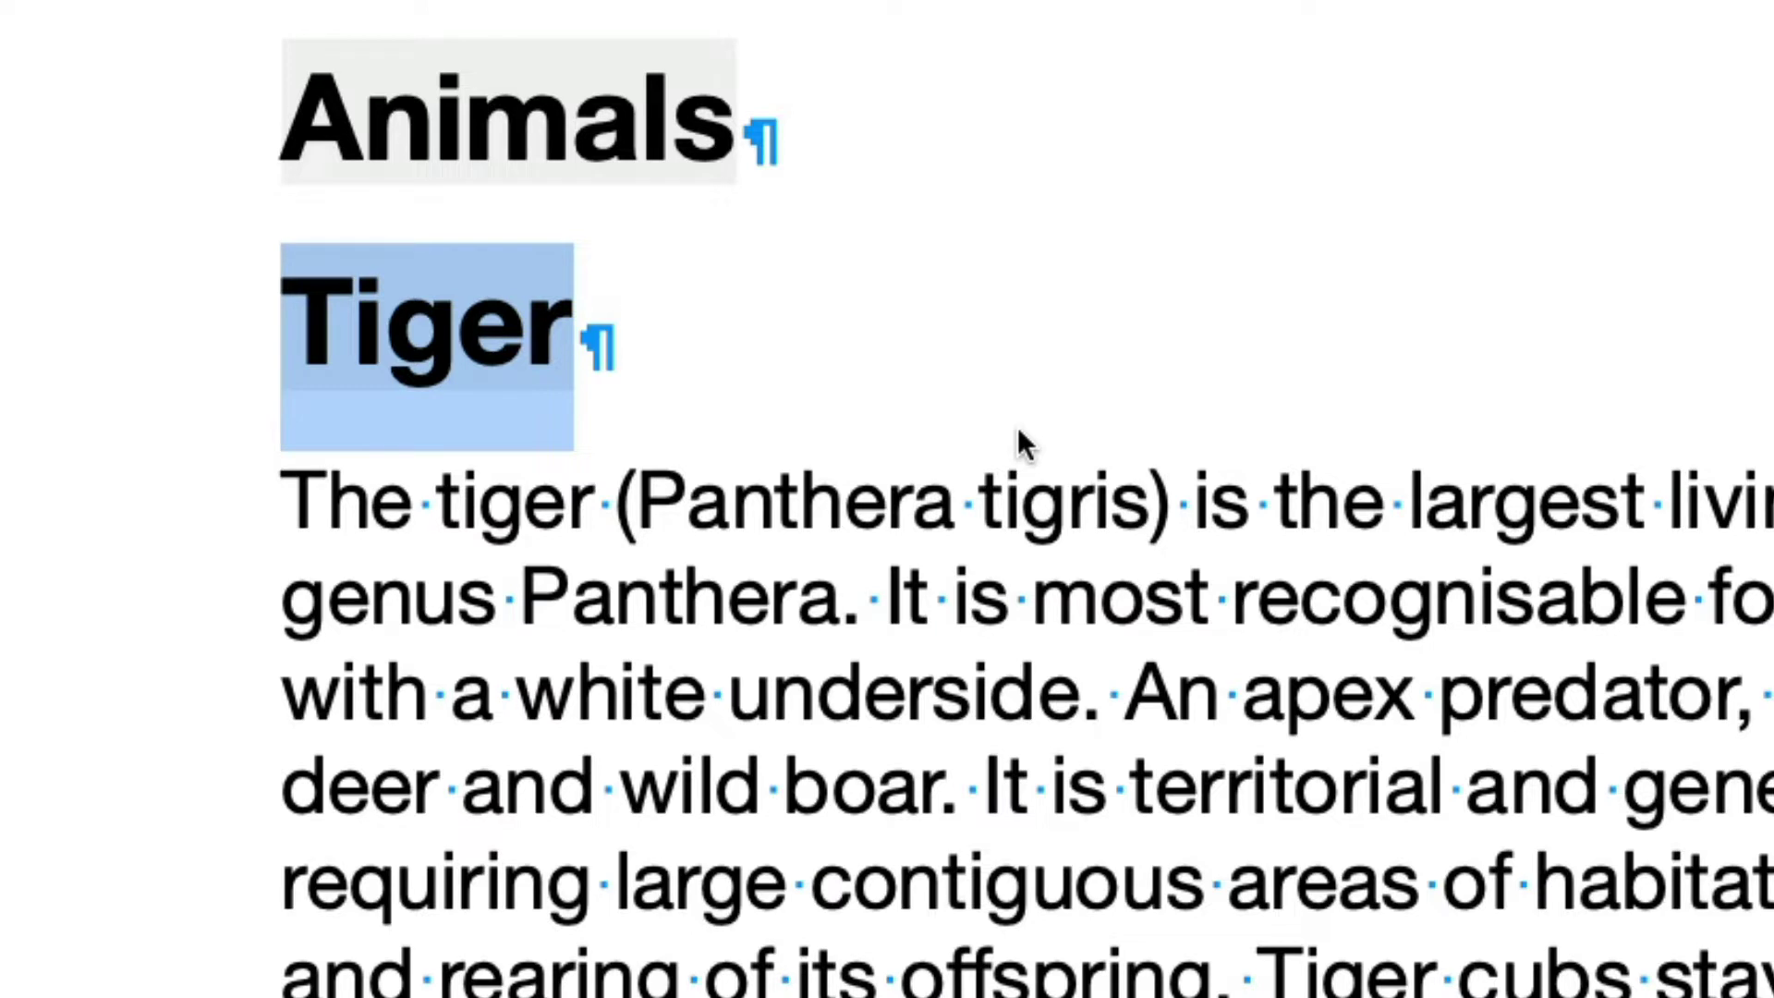
right_click(480, 331)
mouse_move(557, 413)
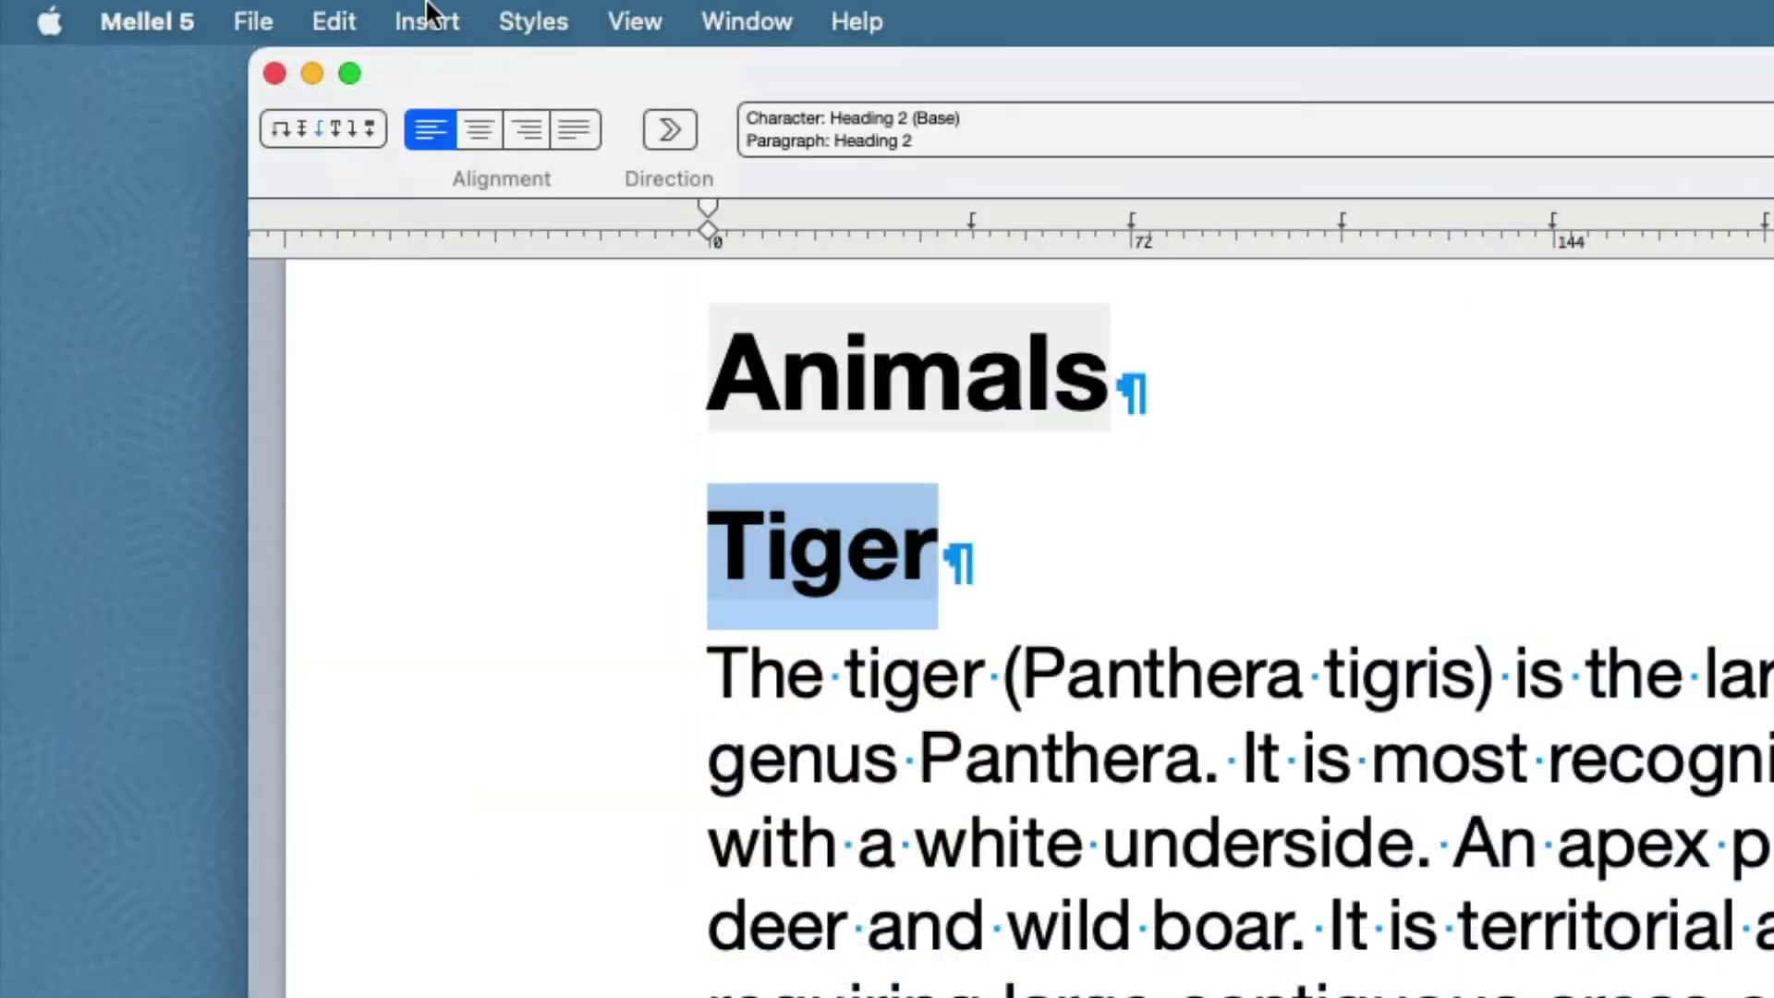
left_click(157, 8)
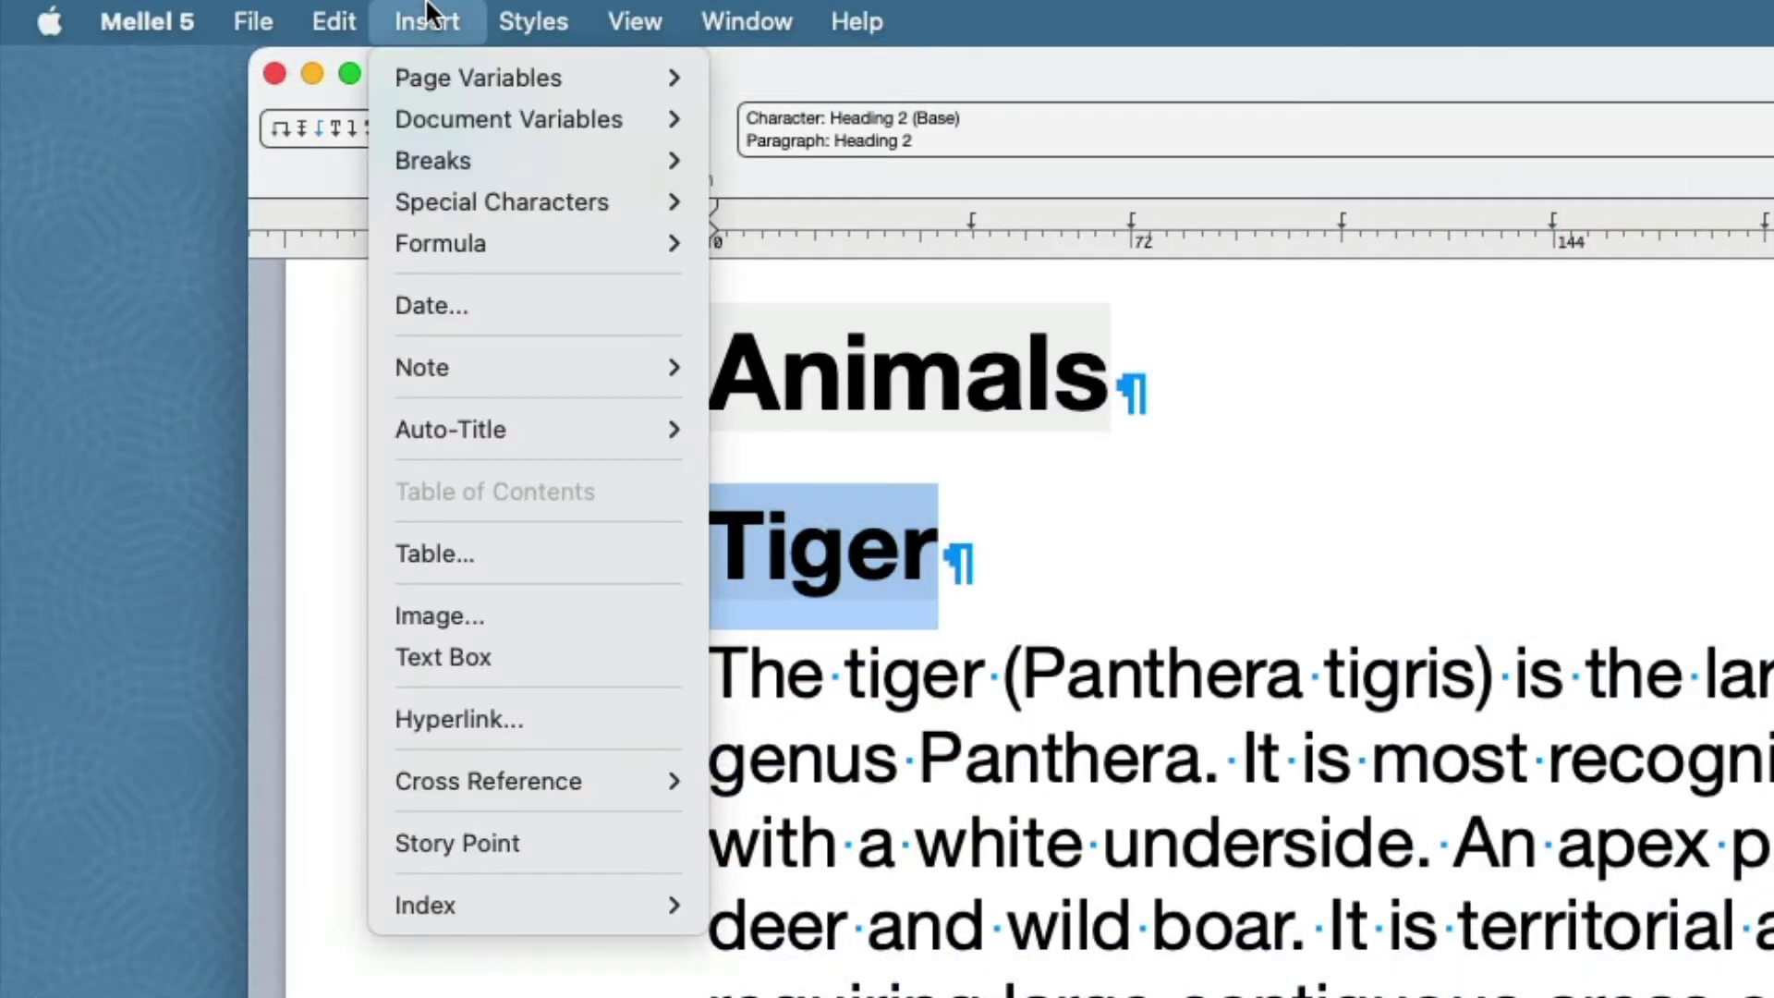
mouse_move(538, 420)
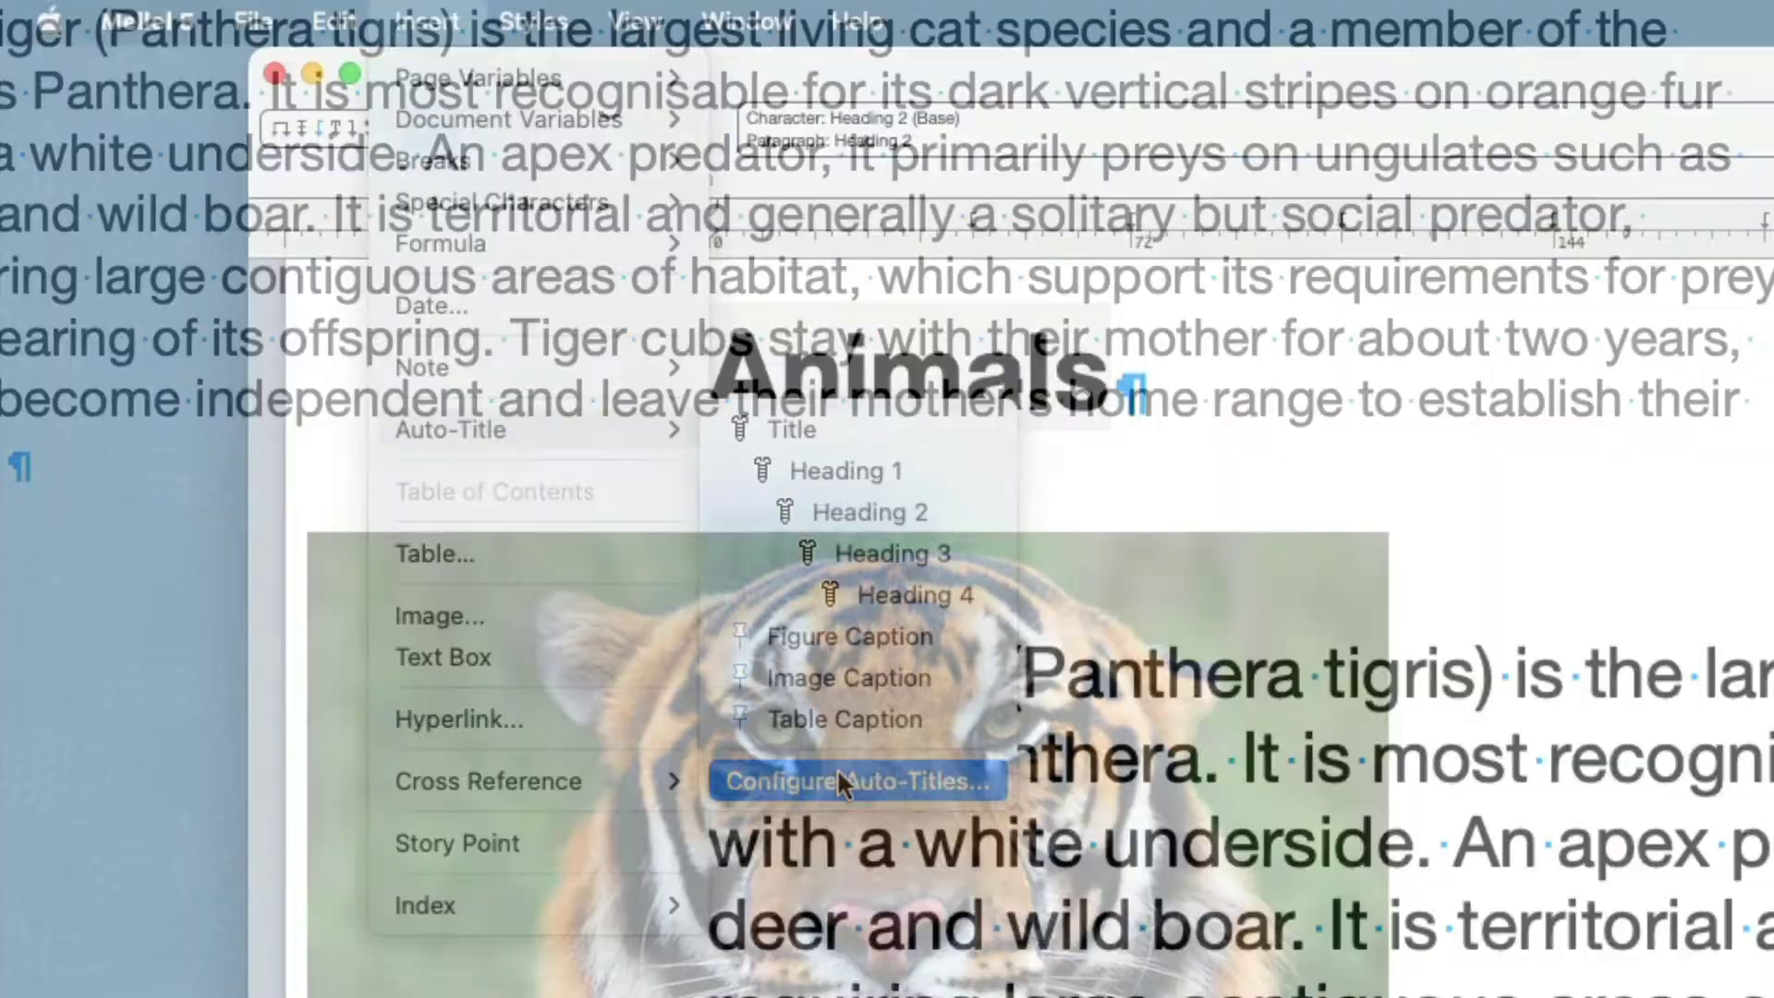
left_click(838, 775)
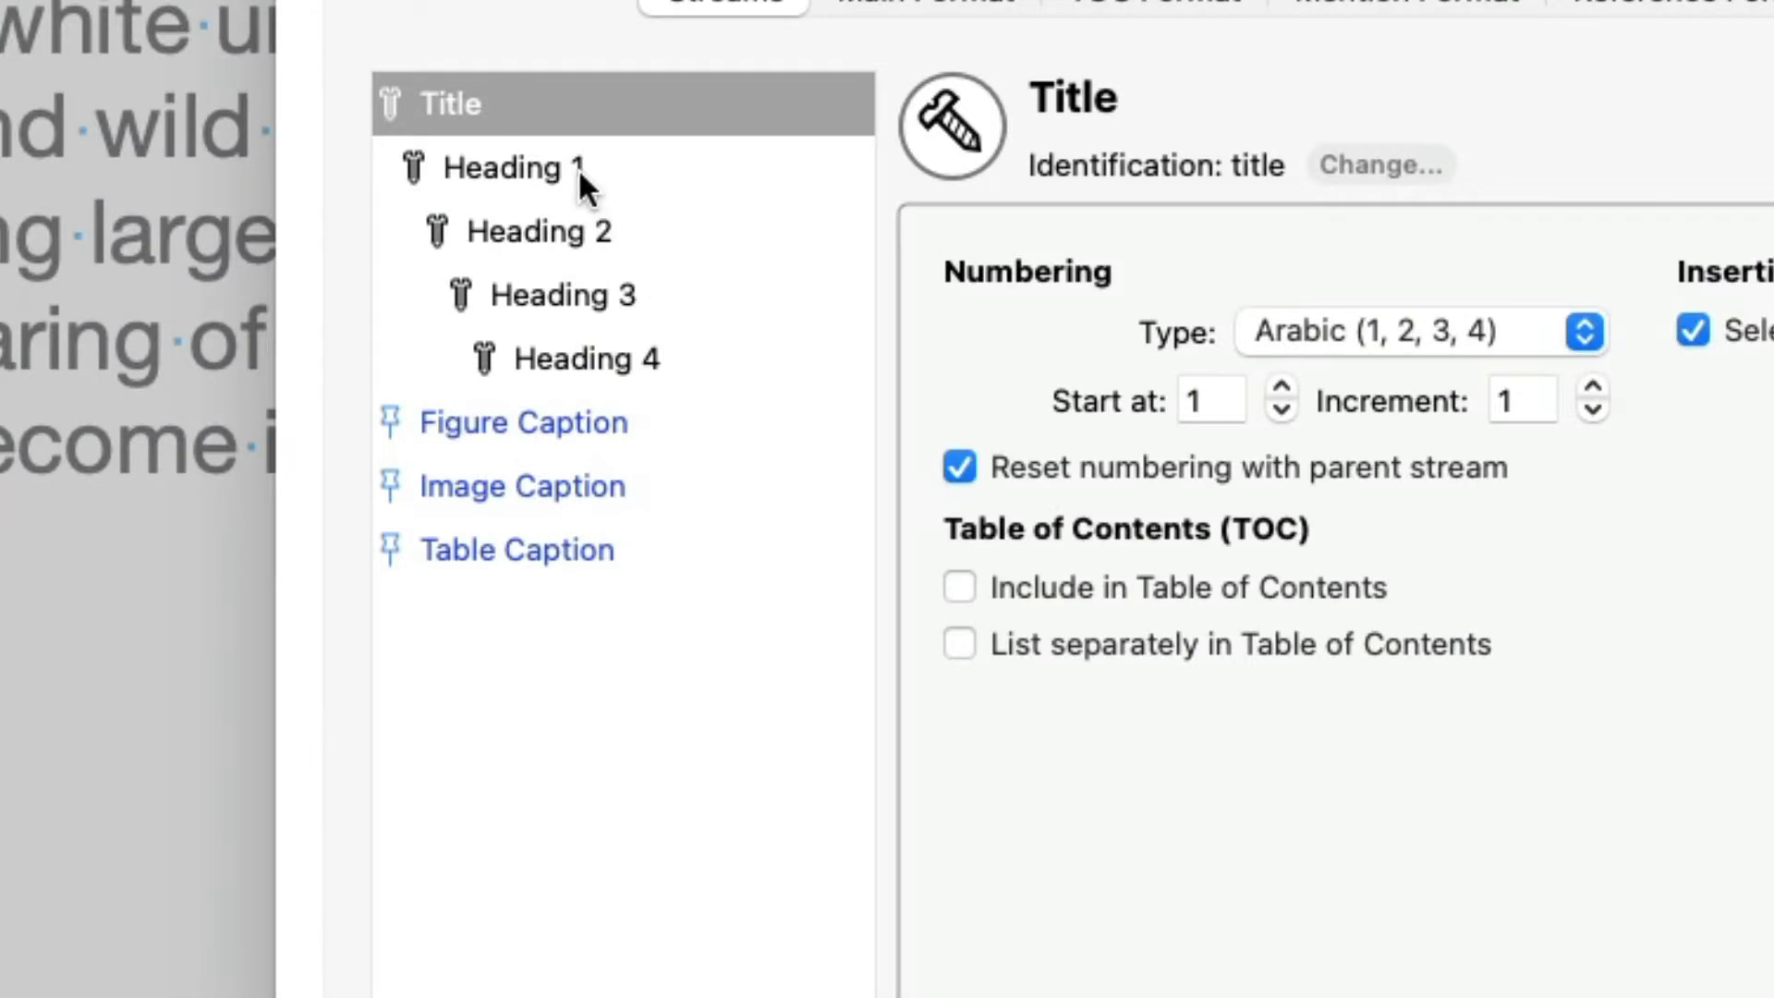
left_click(578, 168)
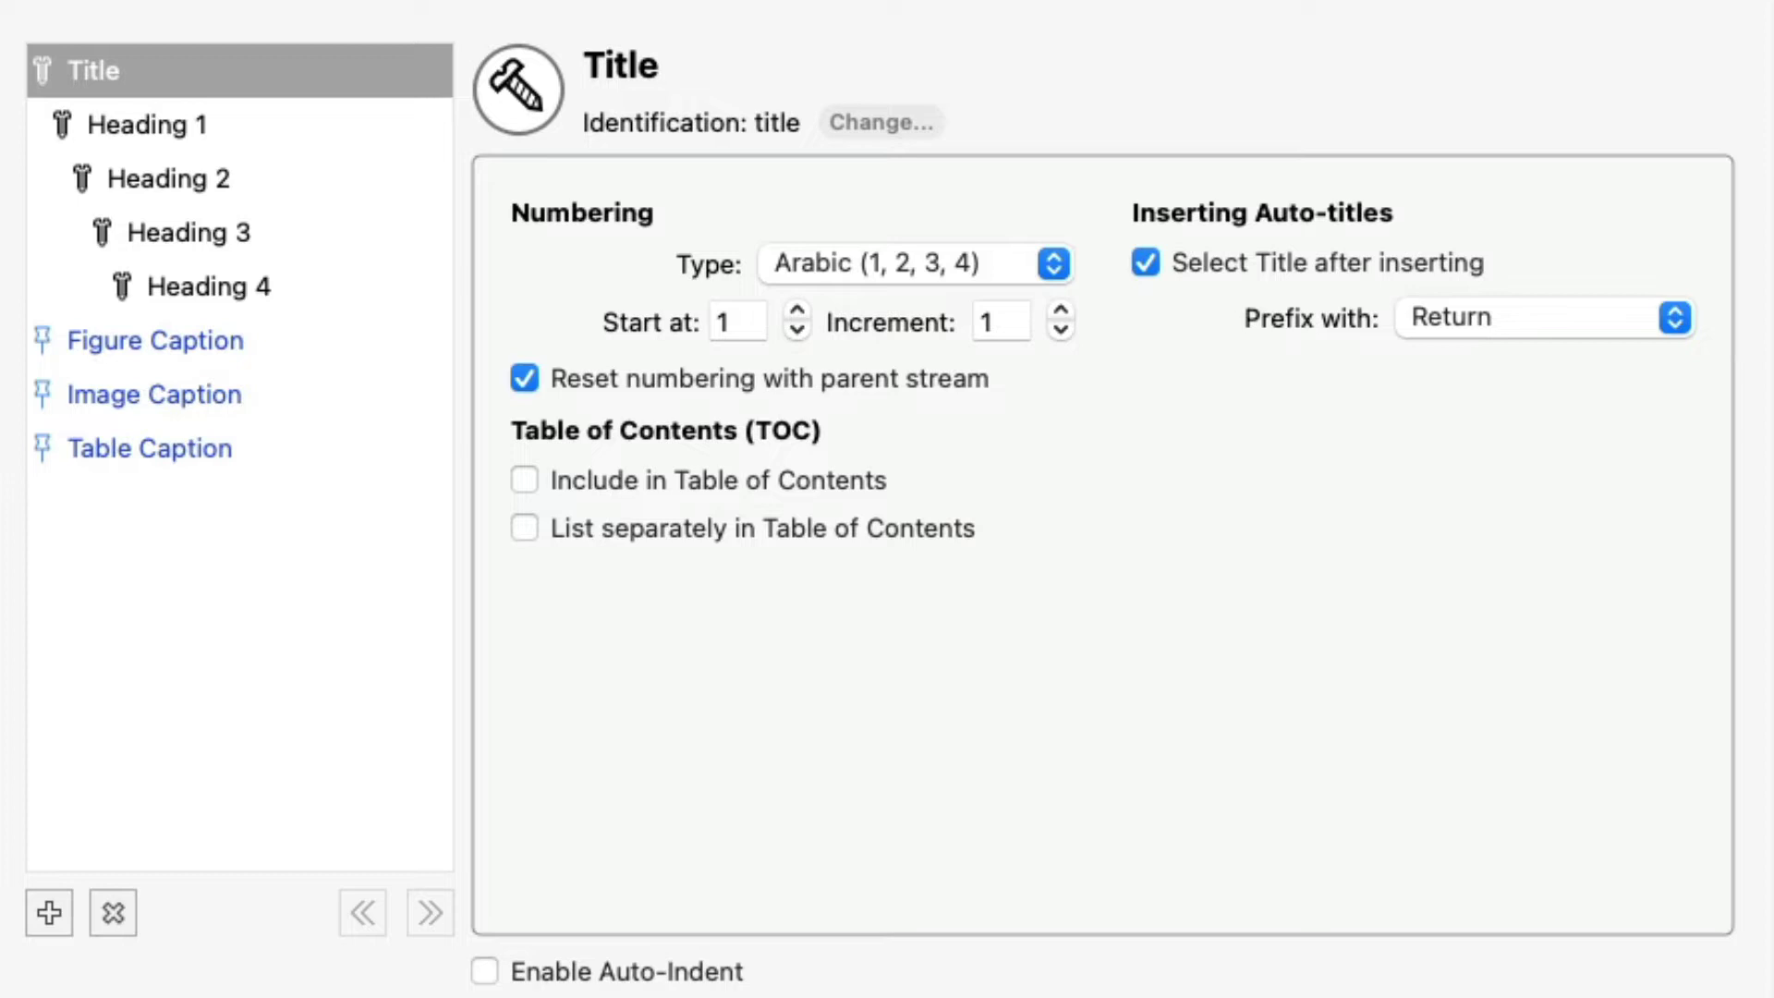
left_click(123, 356)
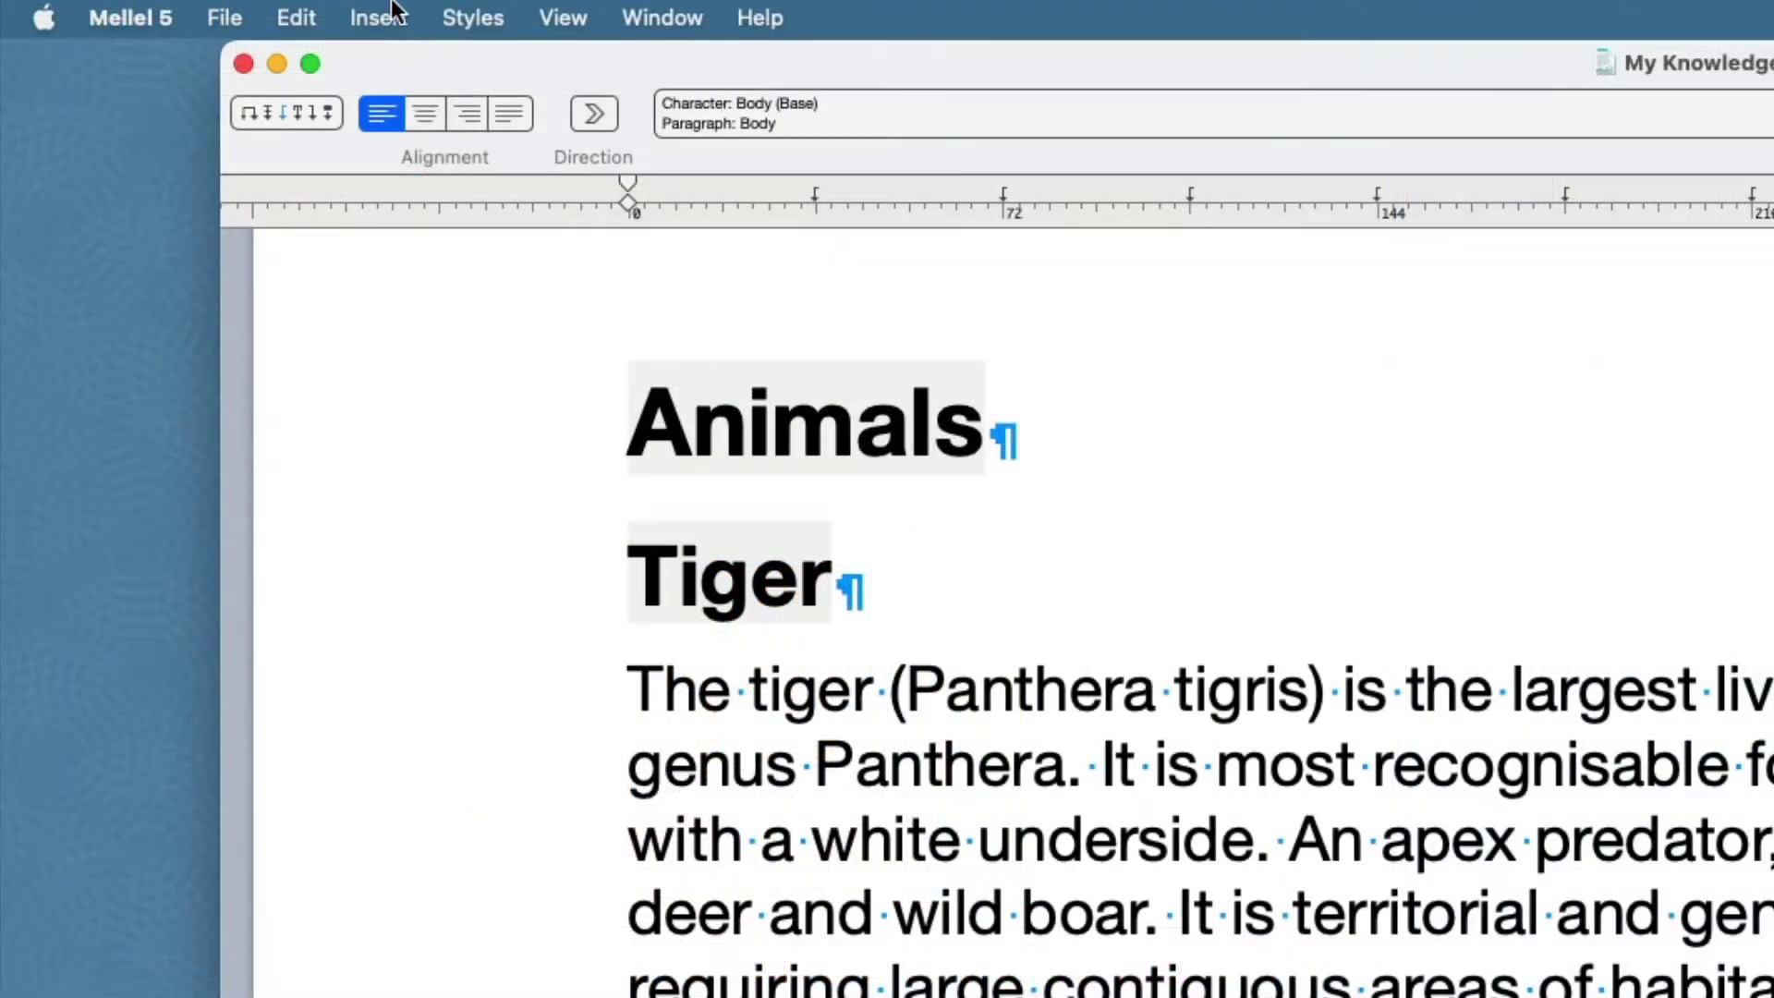
Step: In Configure Auto-Titles, rename the Heading 1 stream to 'Chapter'
left_click(380, 17)
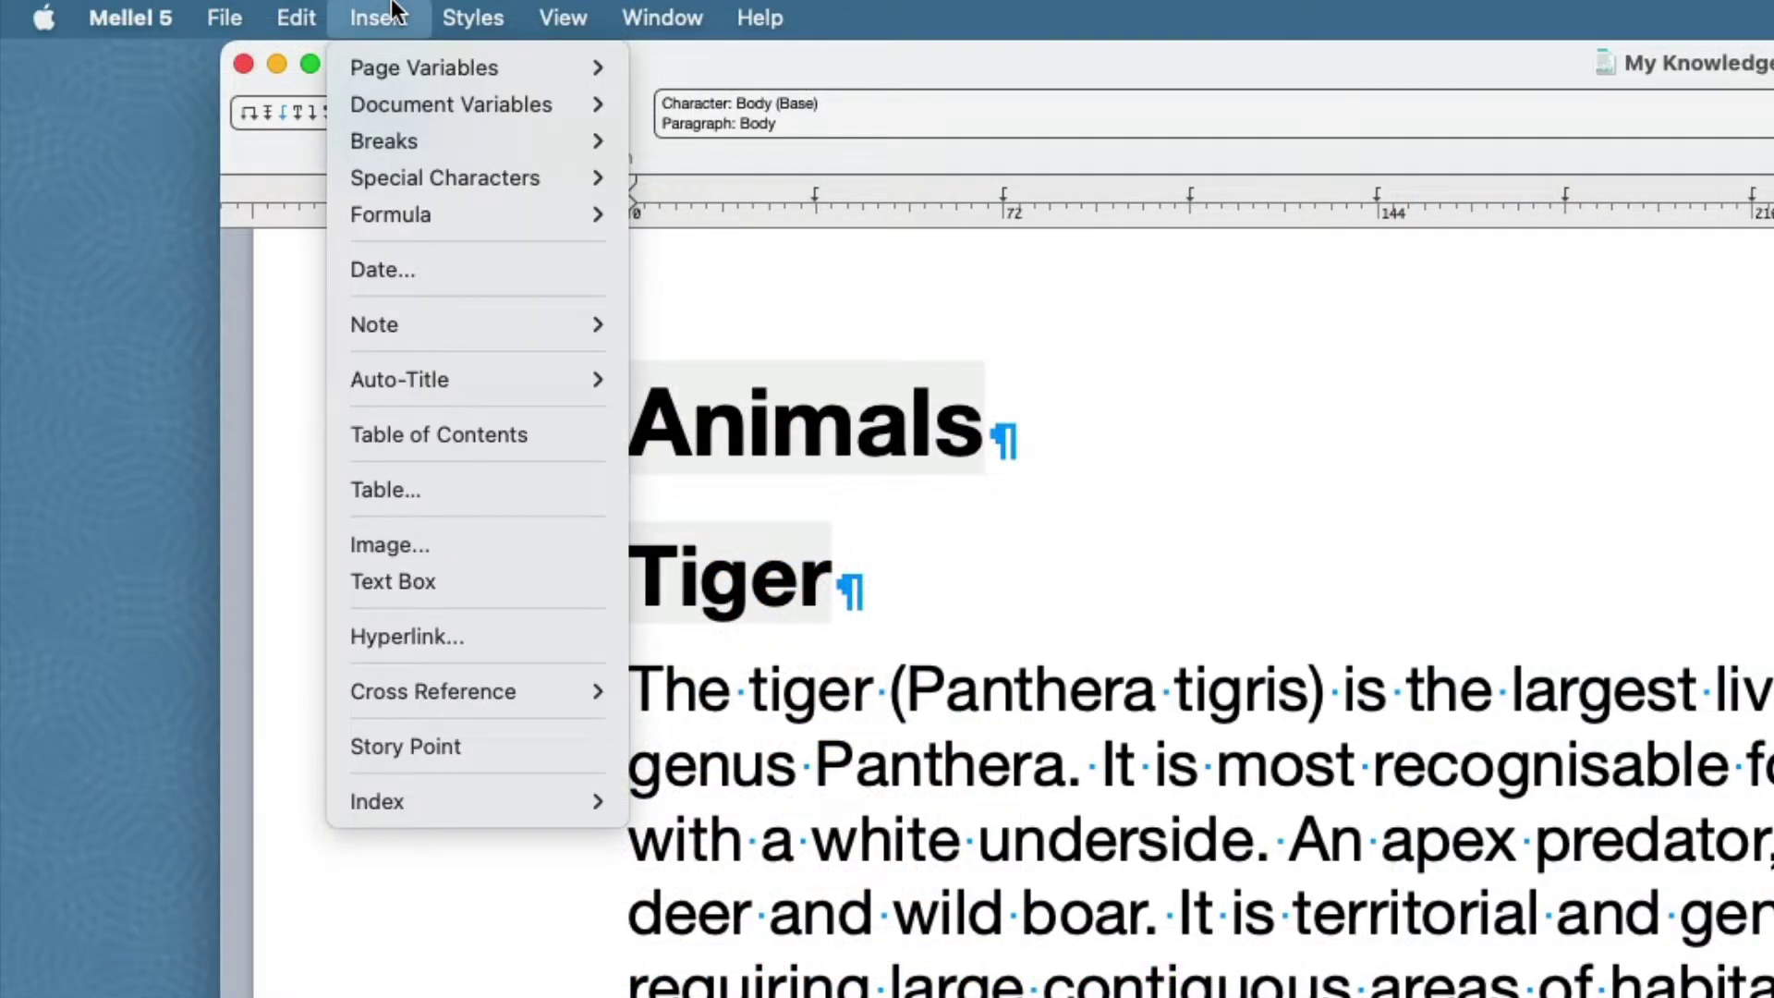
mouse_move(455, 377)
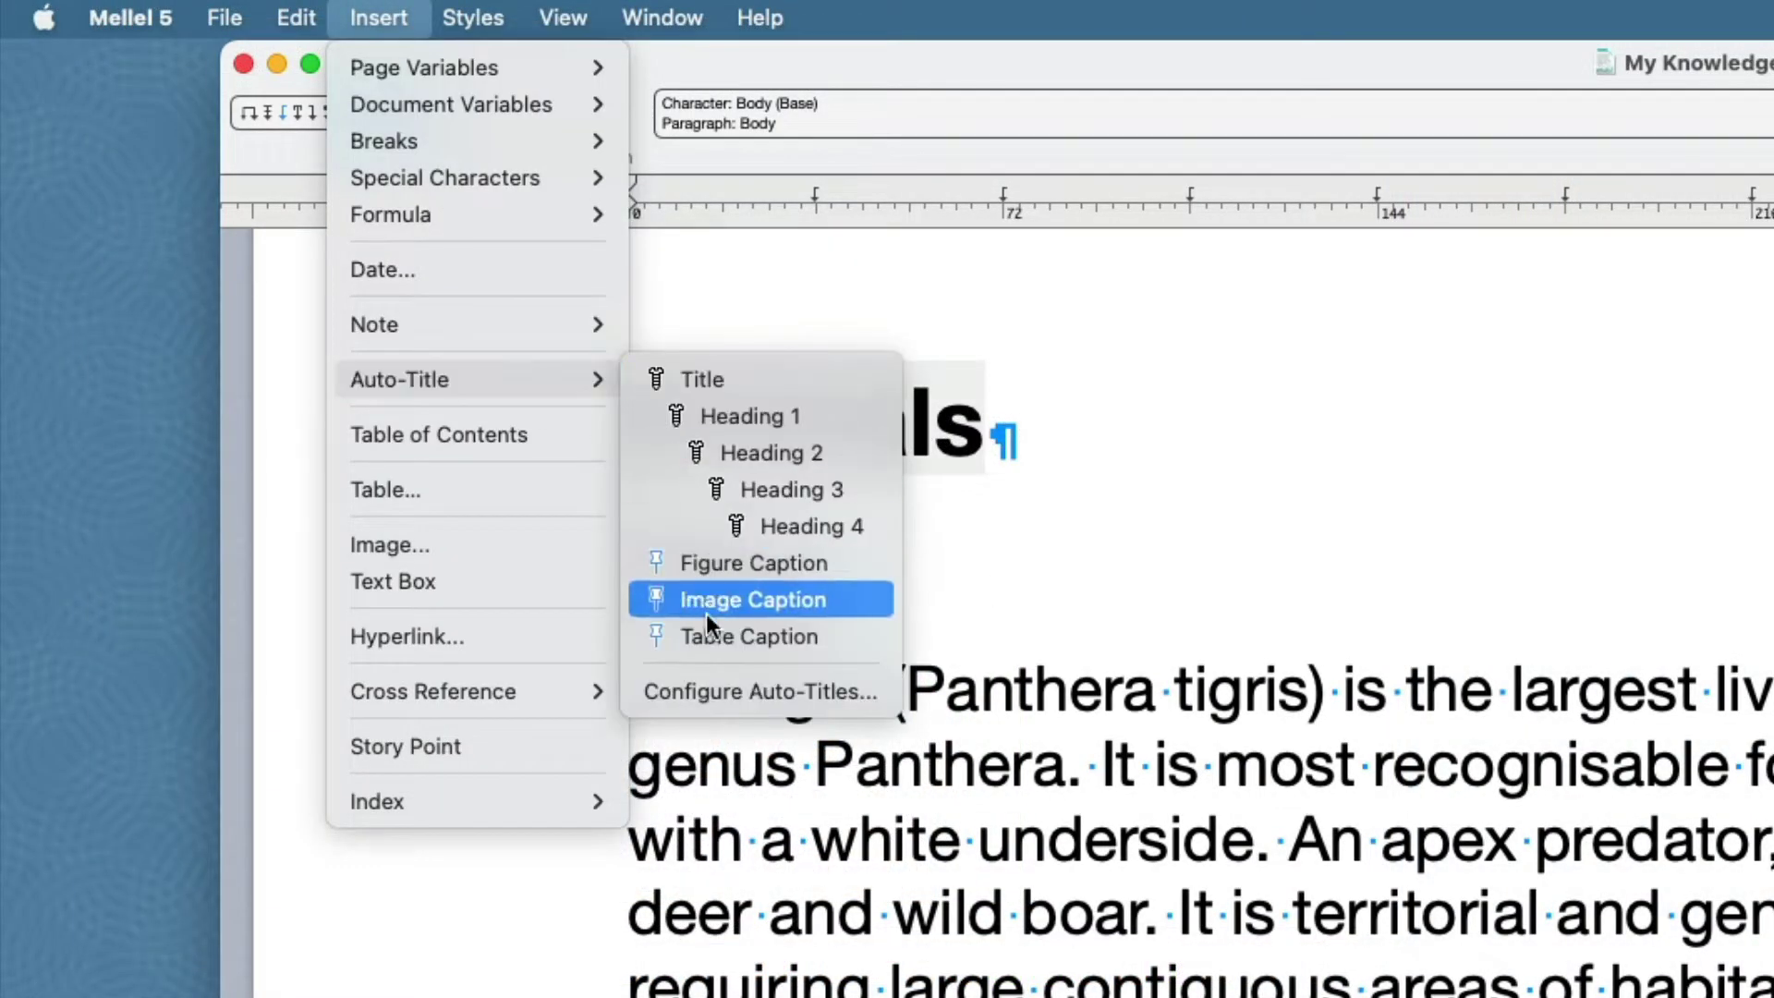
left_click(712, 684)
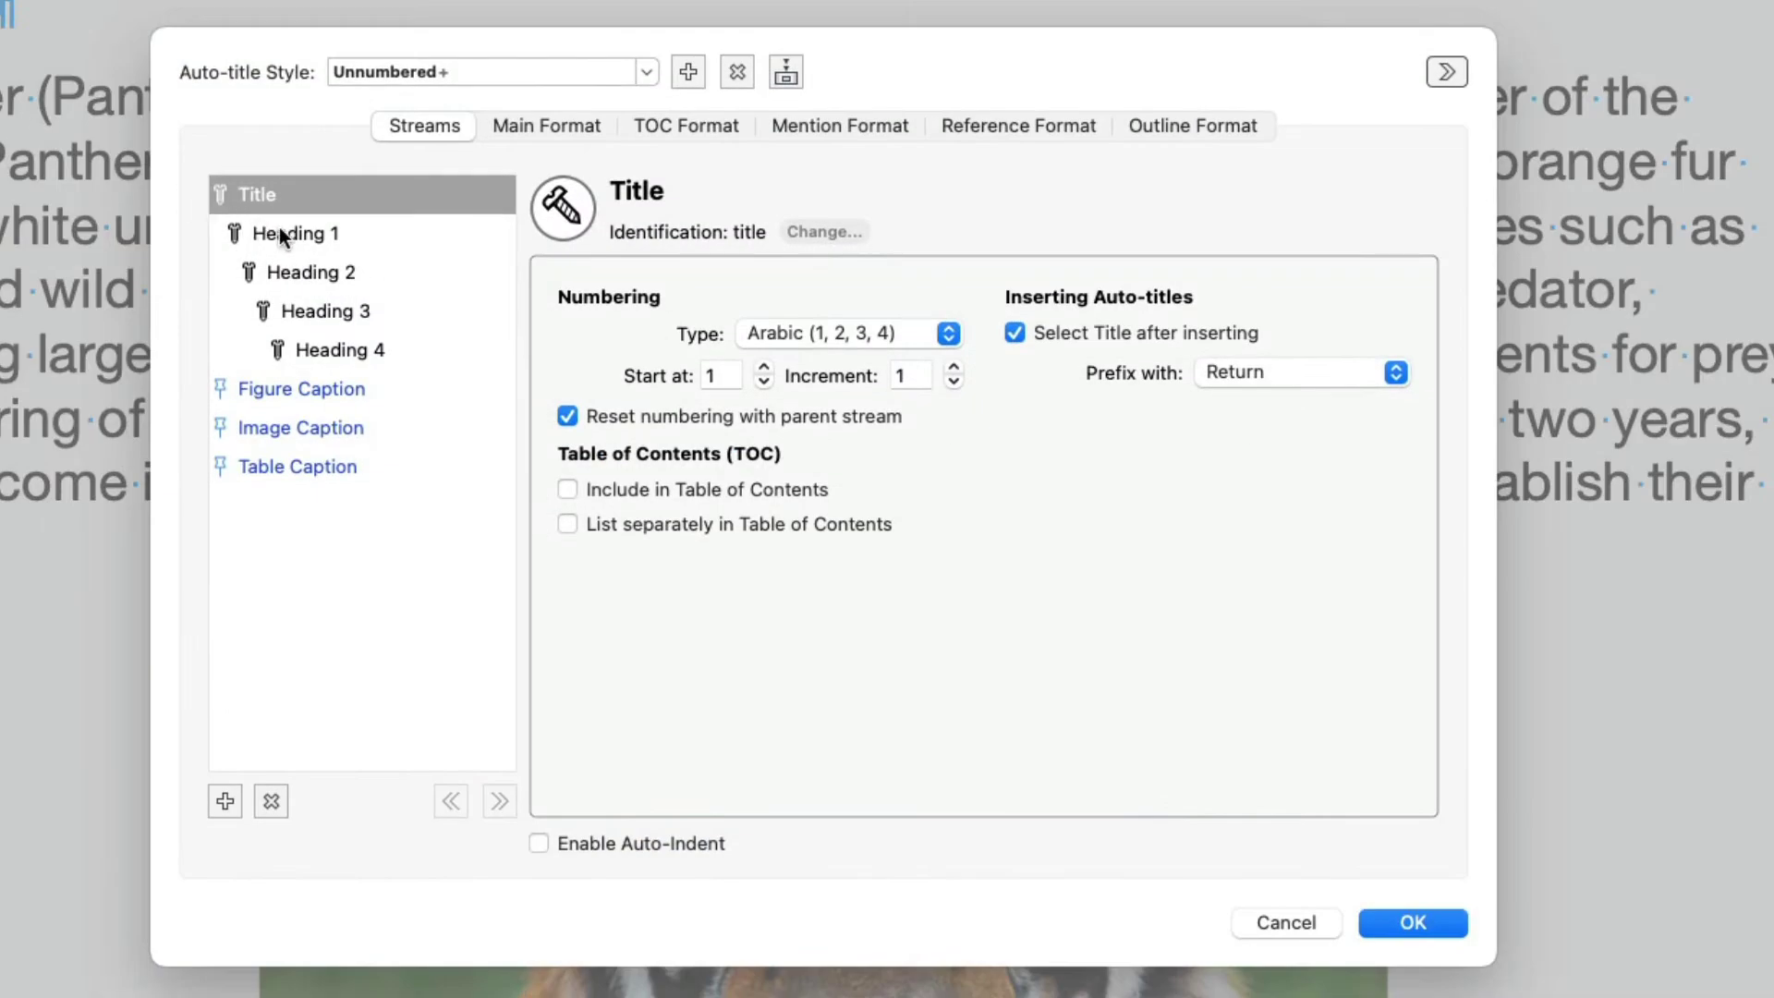
left_click(279, 231)
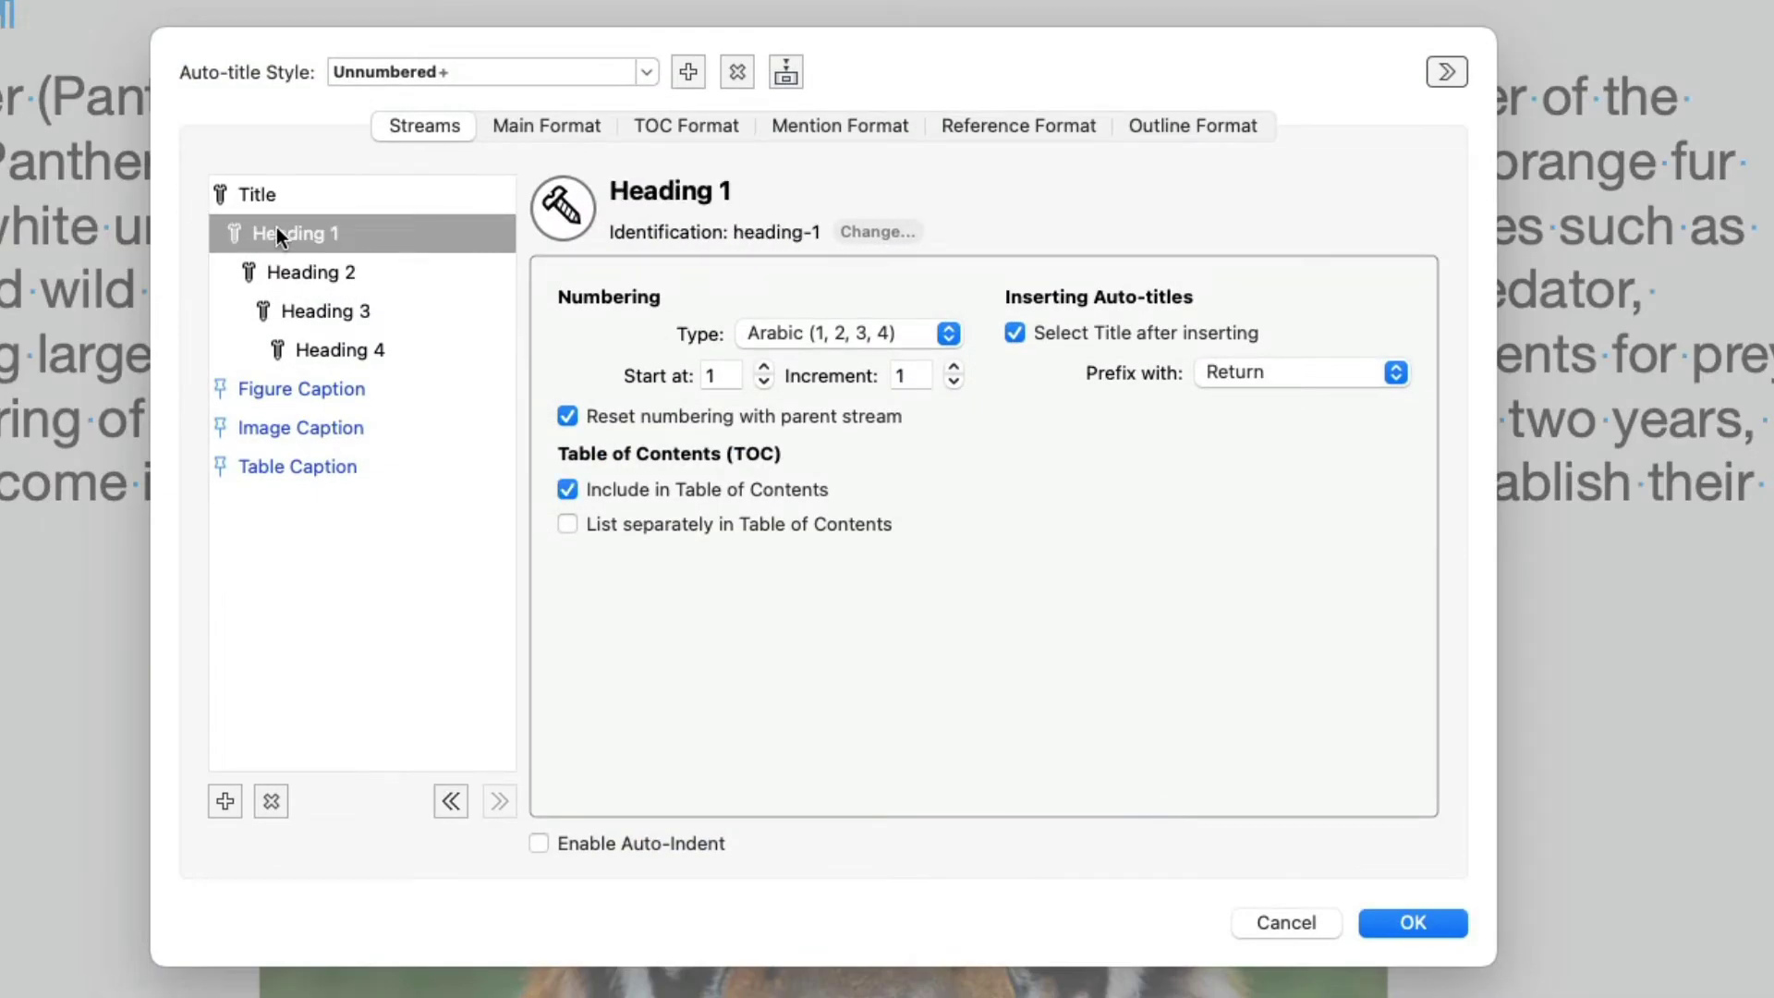
left_click(275, 229)
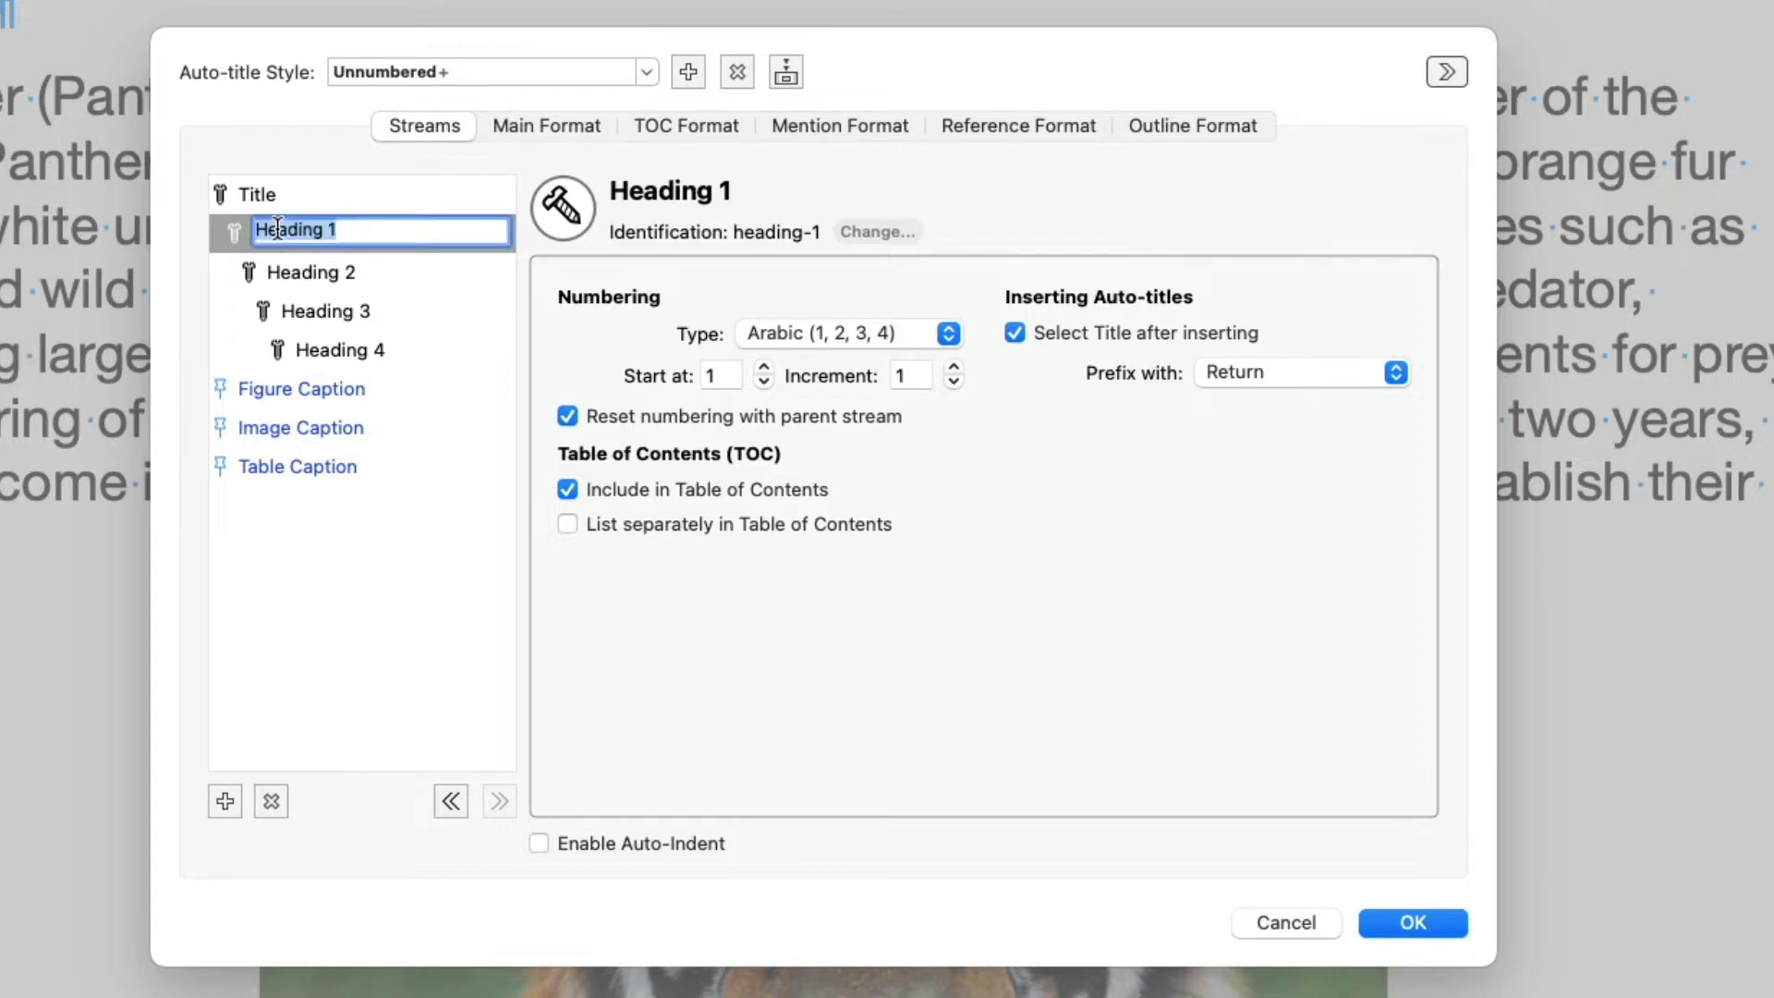
type("Chapter")
key("Return")
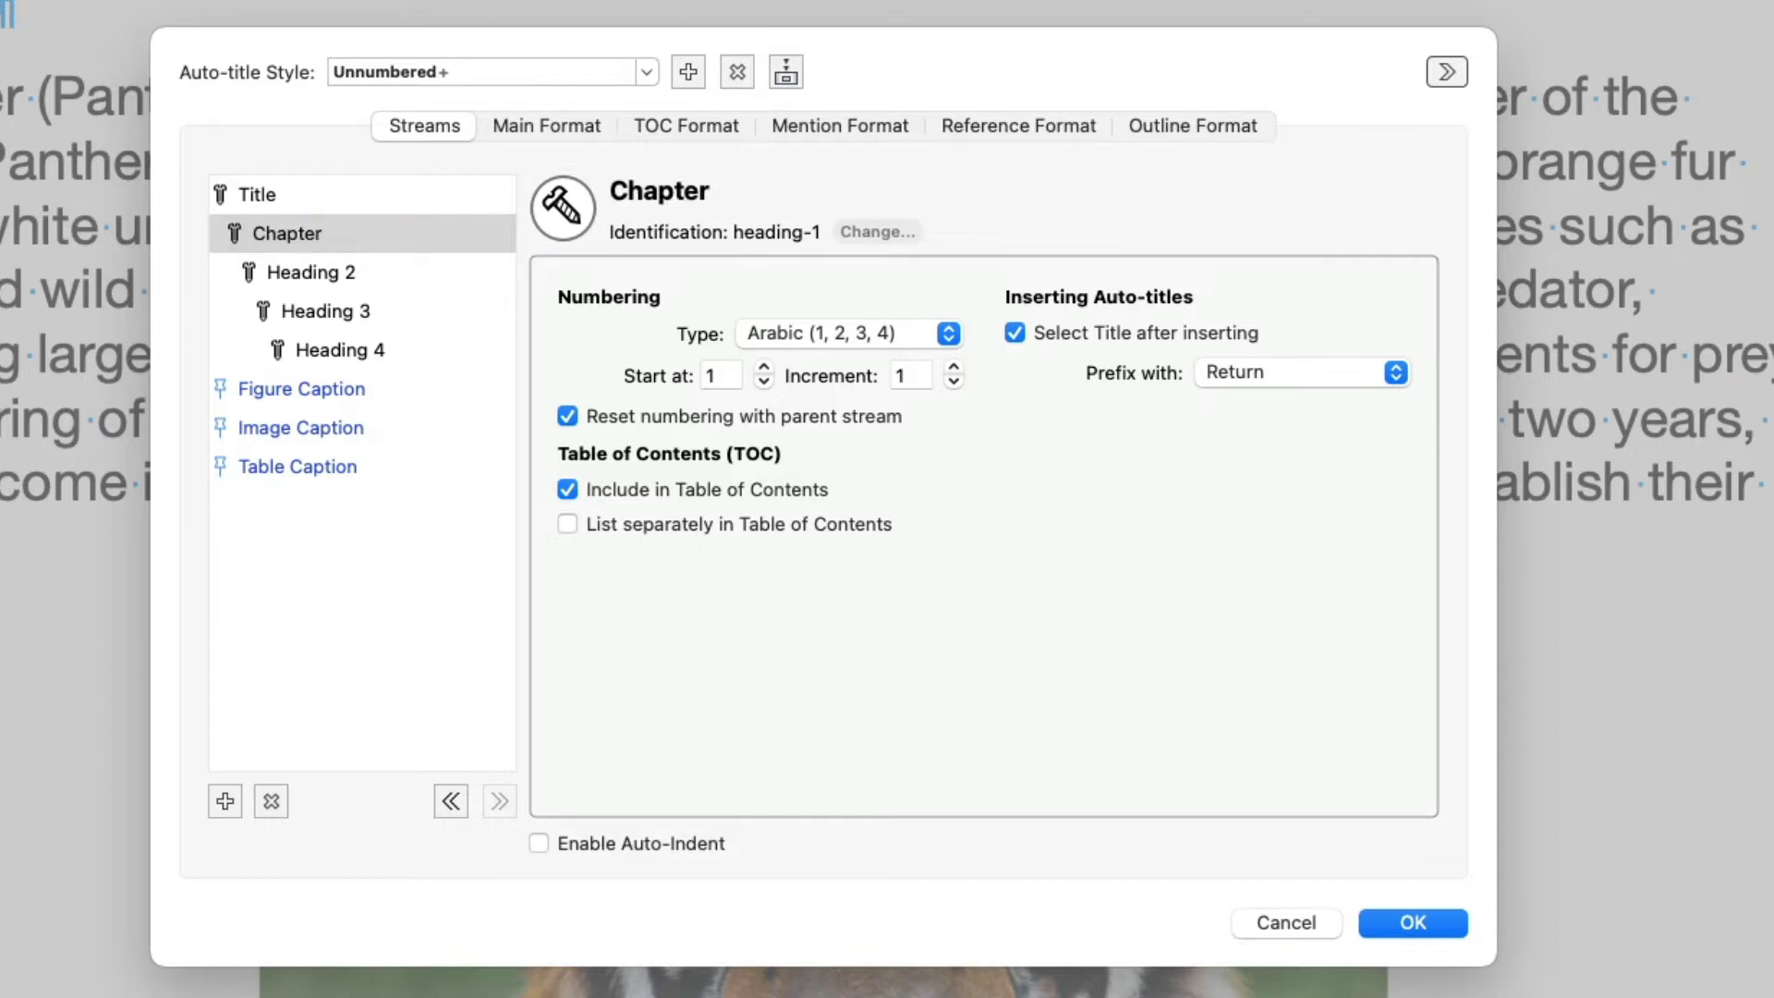
Step: Rename the Heading 2 stream to 'Subchapter'
left_click(306, 272)
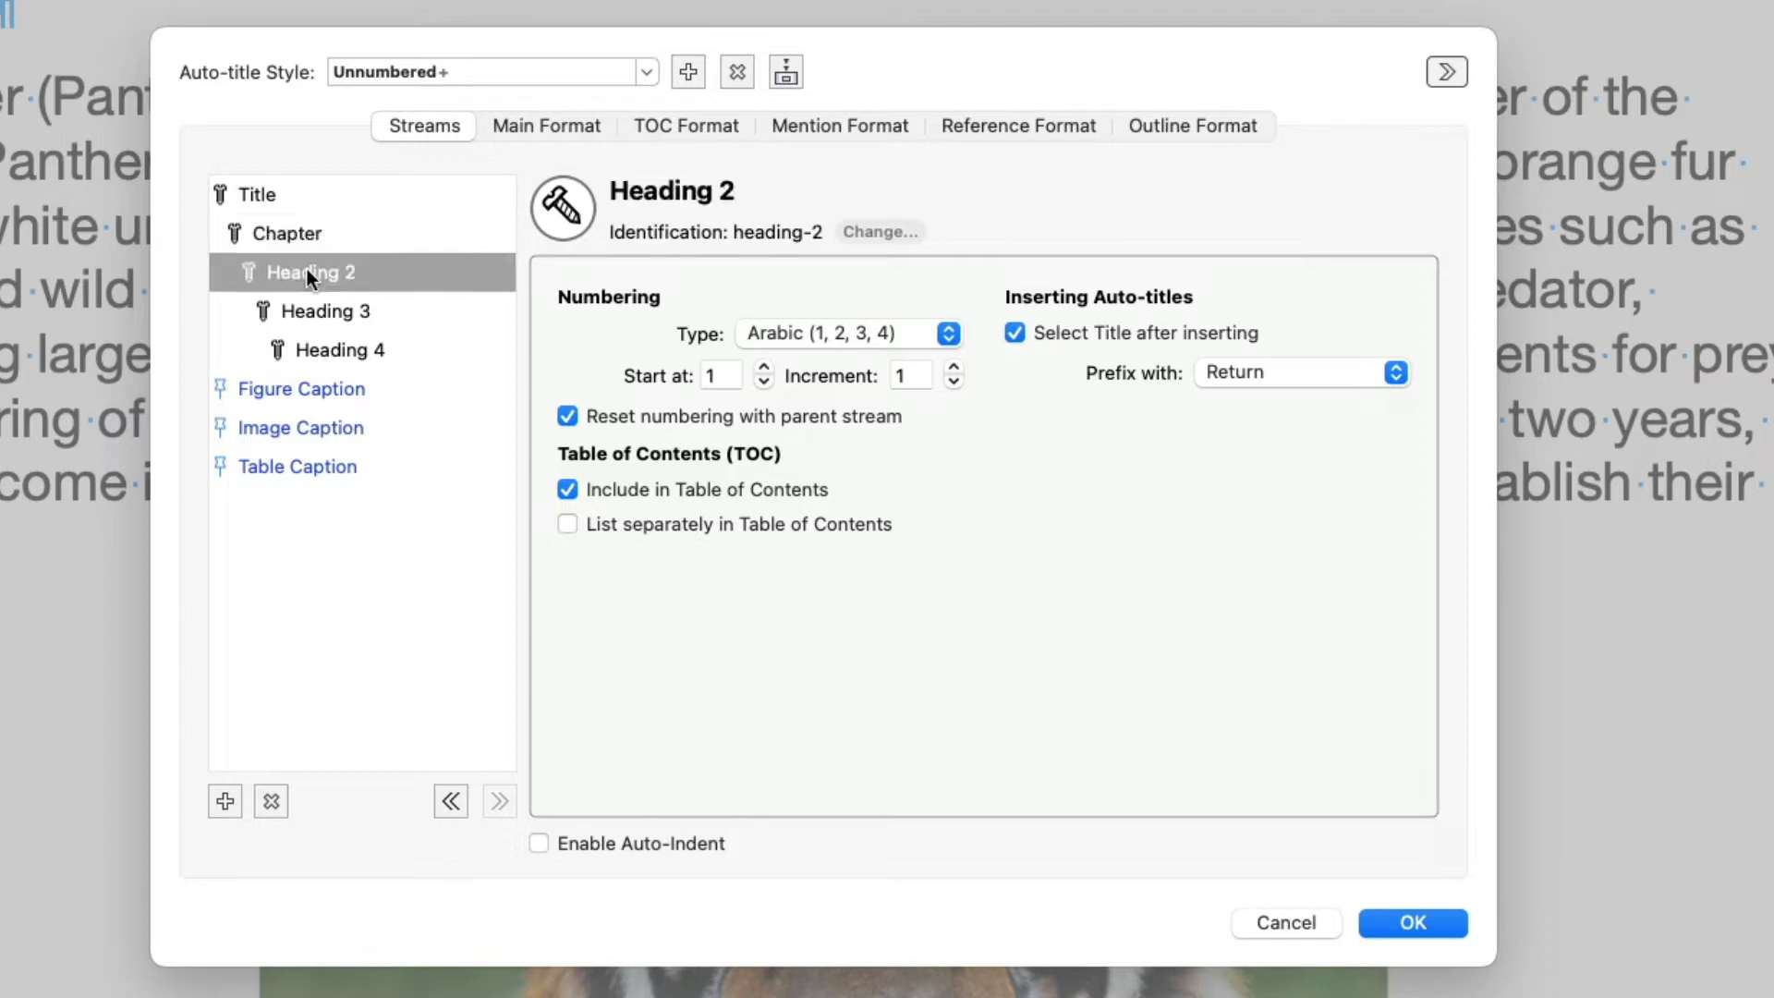
left_click(307, 269)
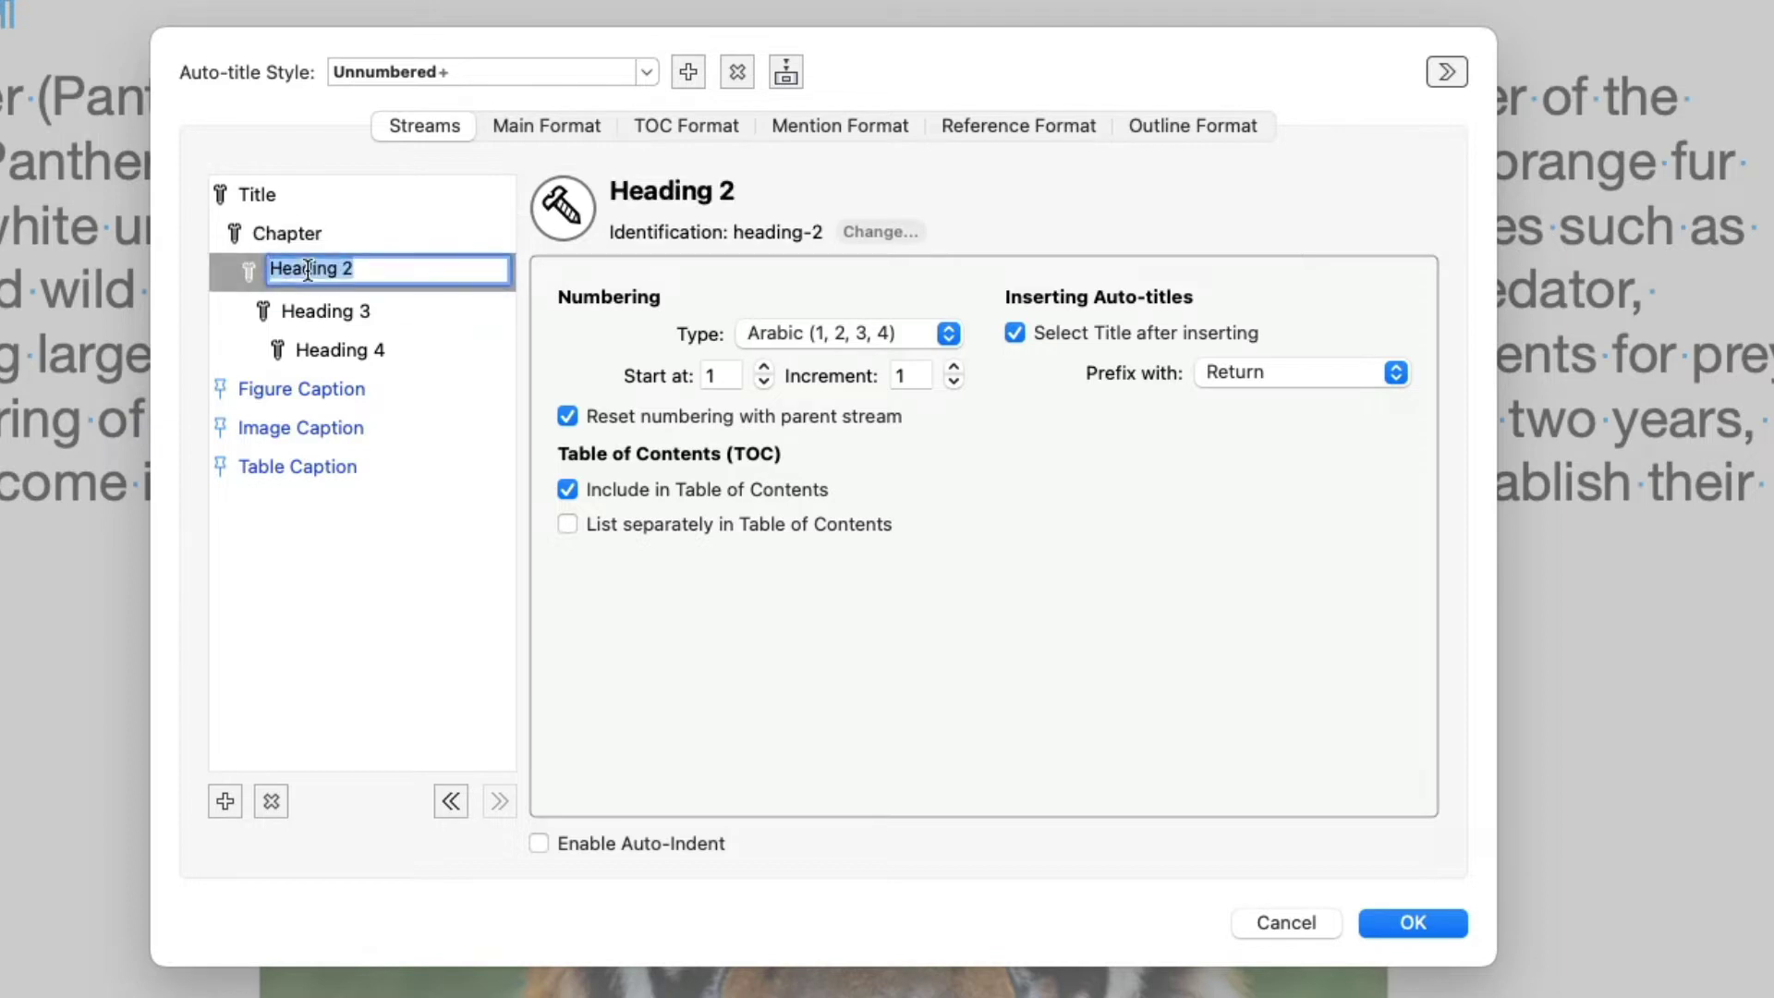
type("Subchapter")
key("Return")
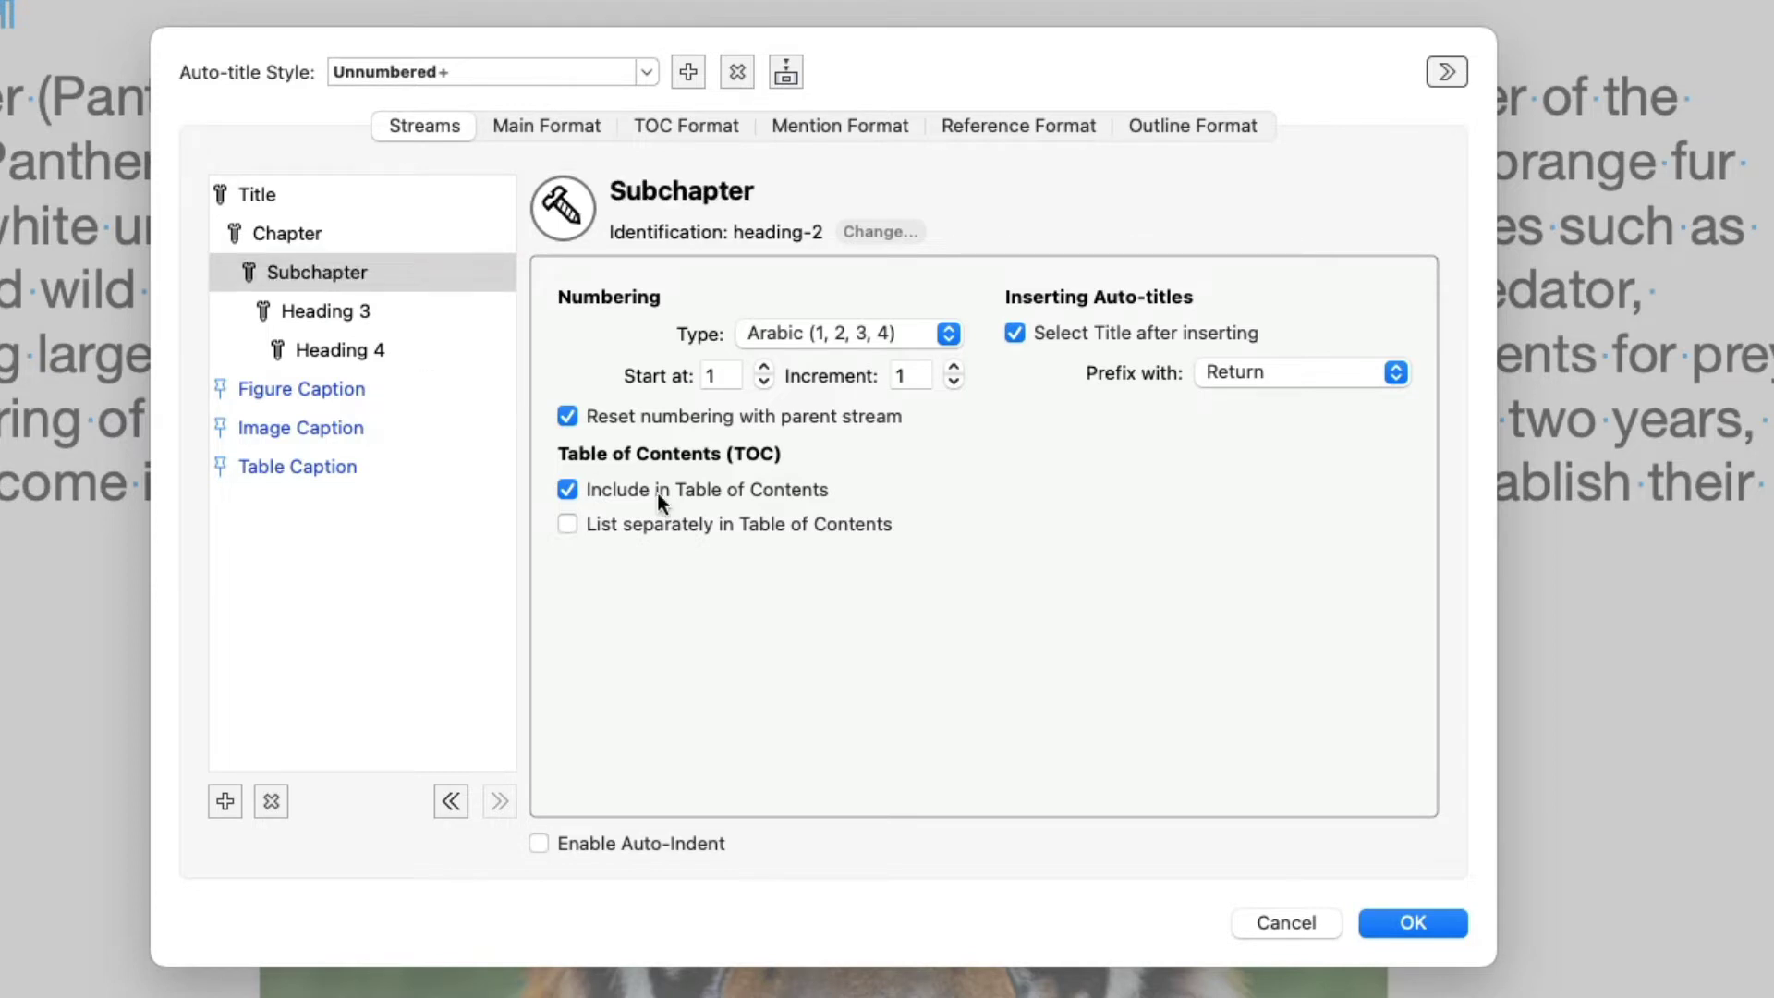
left_click(1451, 933)
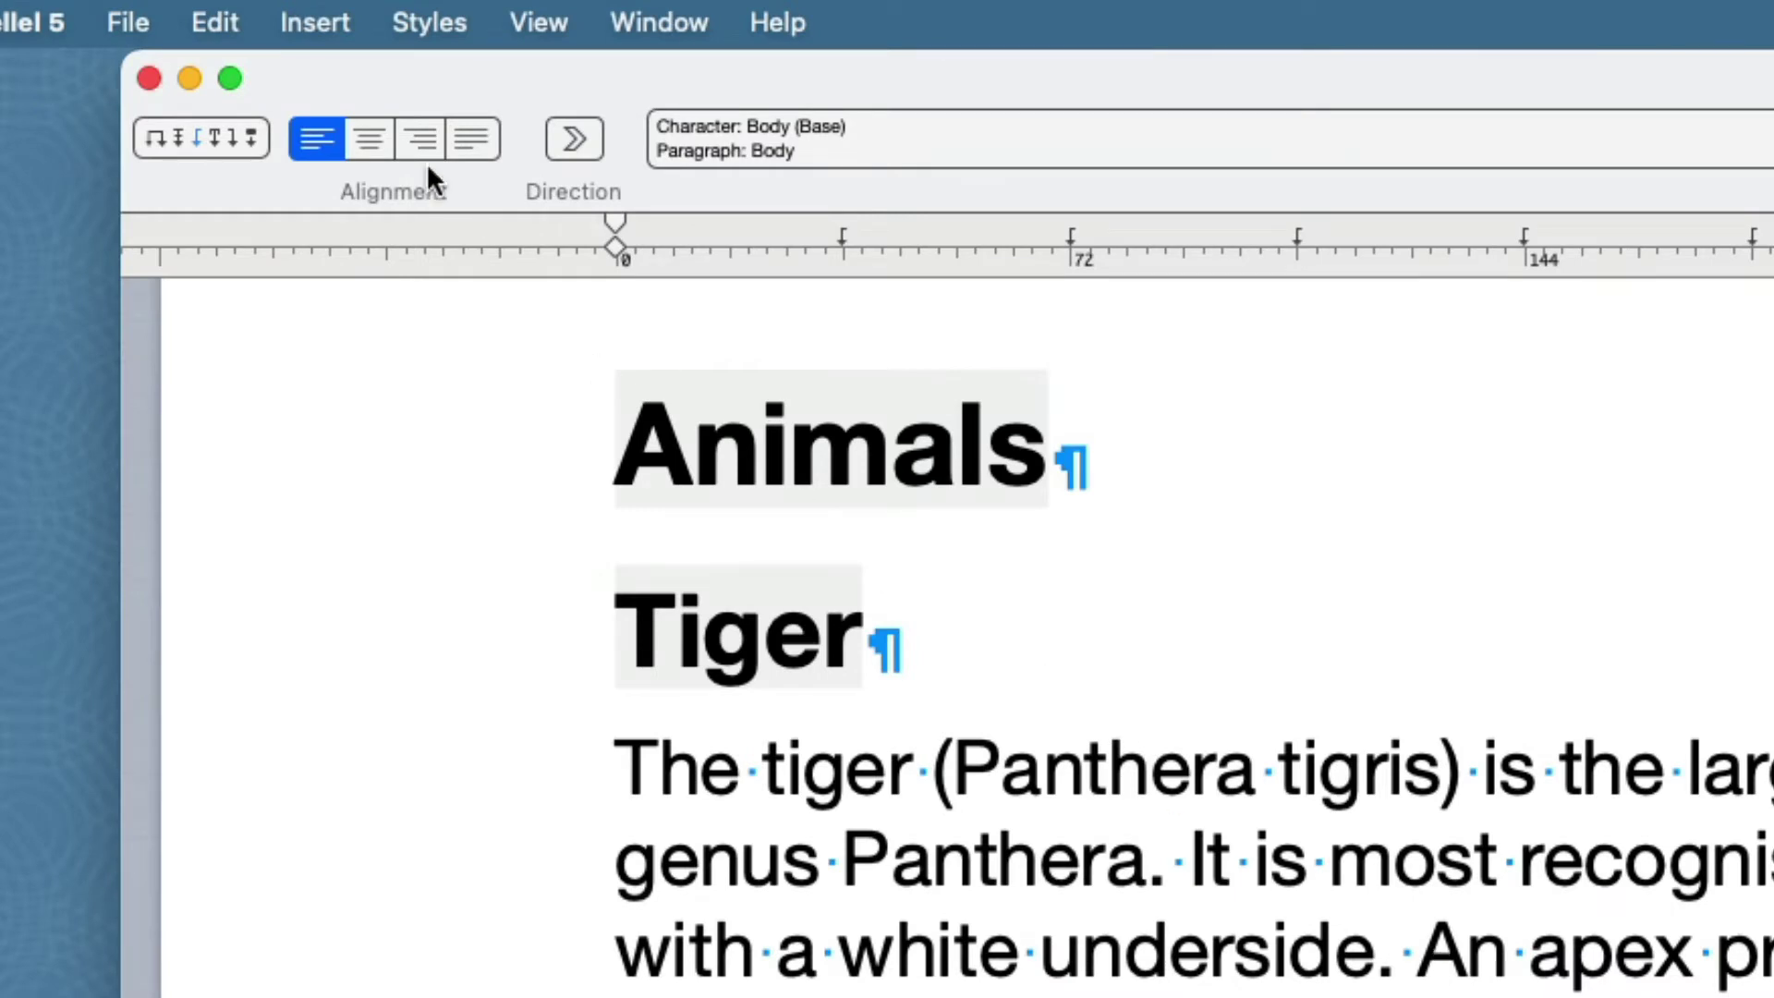
Step: Delete the Heading 3, Heading 4, Figure Caption and Table Caption streams and confirm with OK
left_click(340, 19)
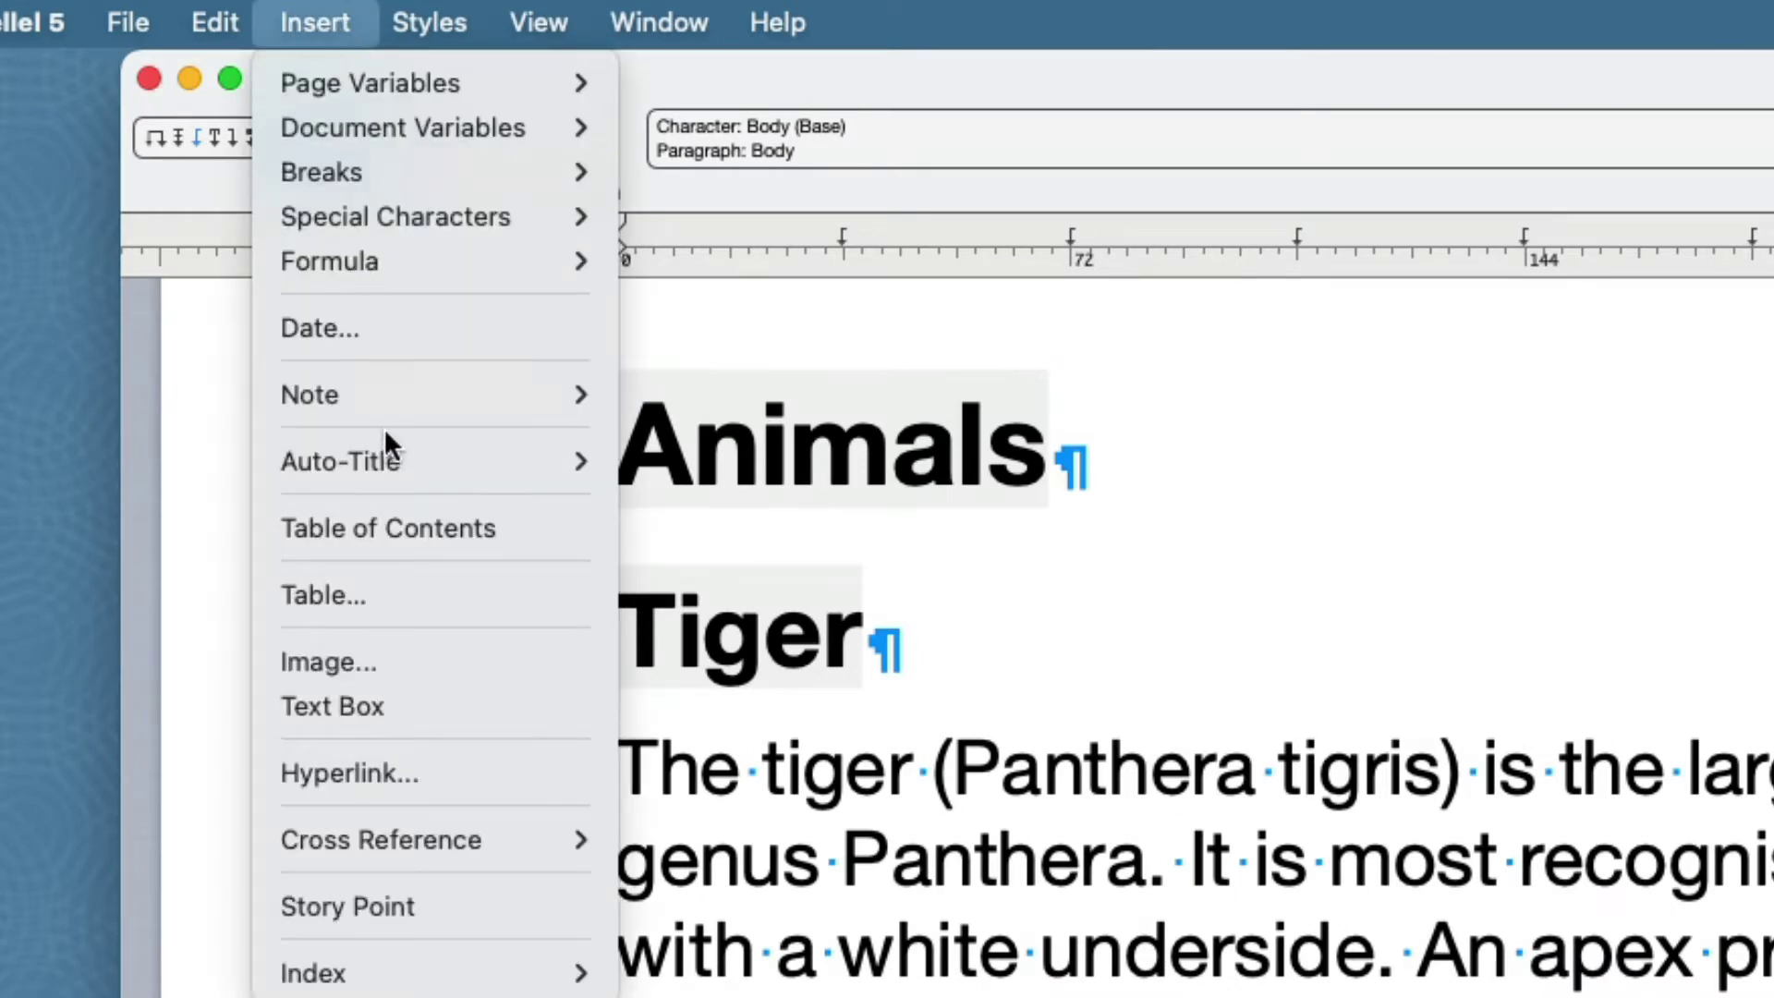
mouse_move(386, 444)
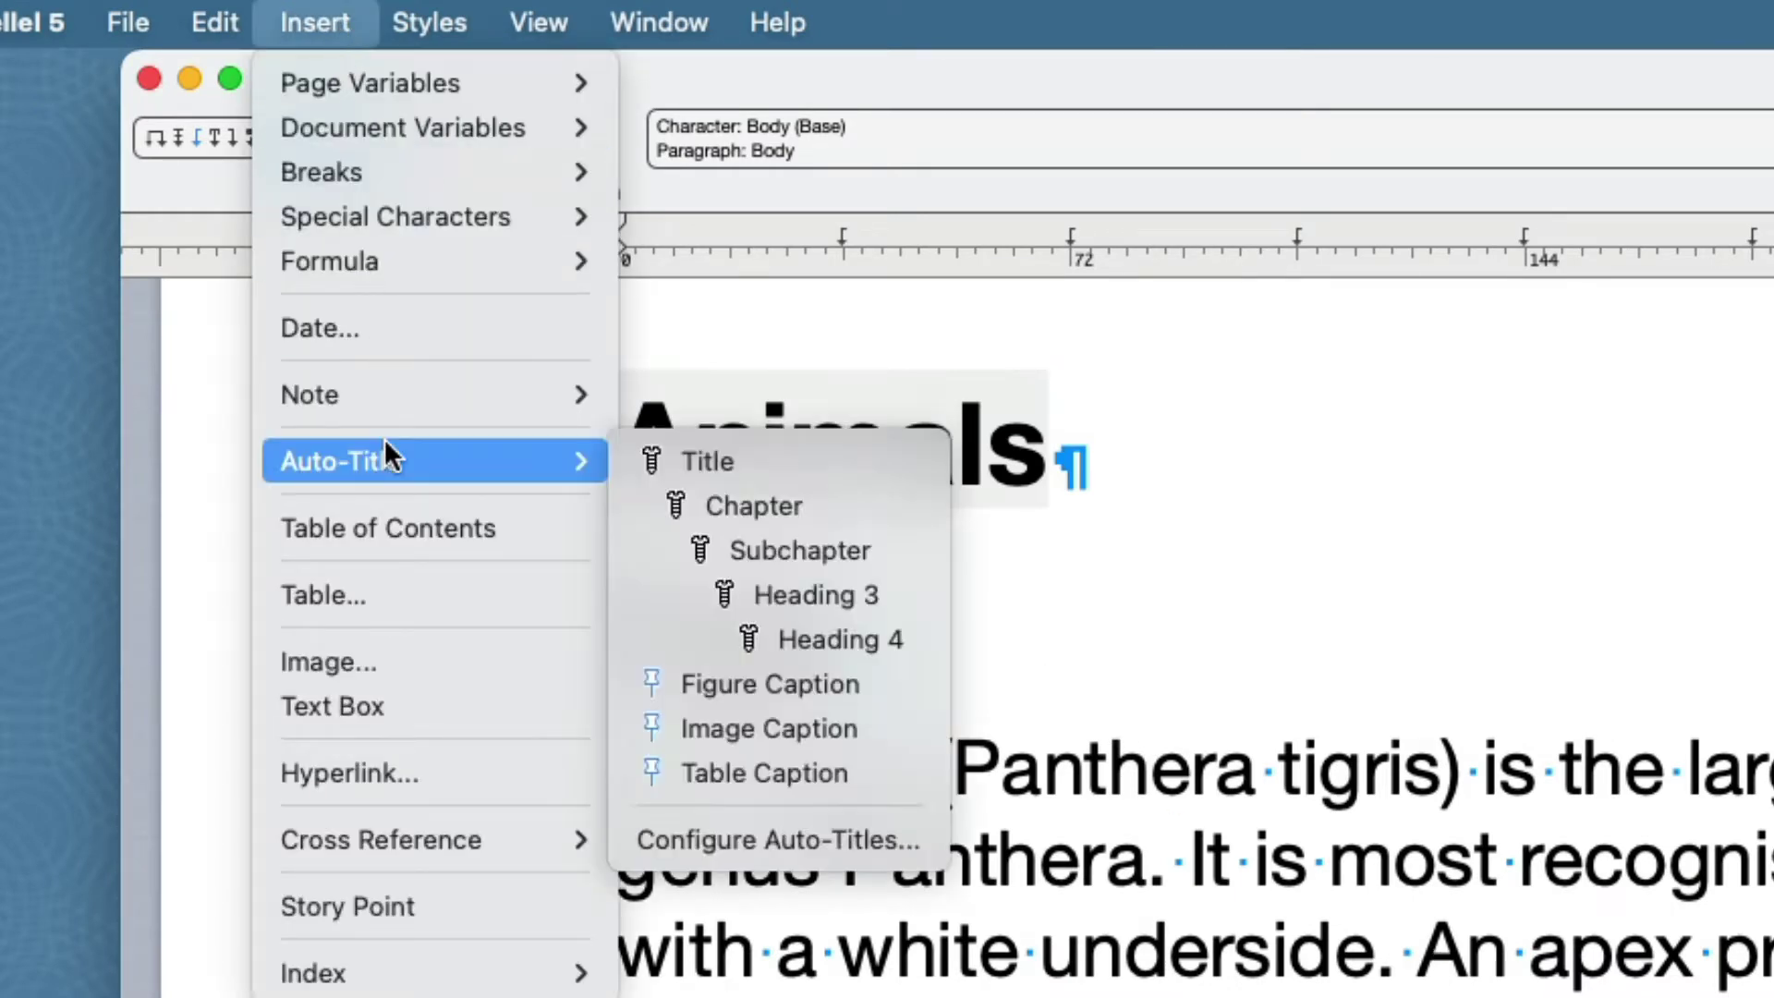
left_click(876, 824)
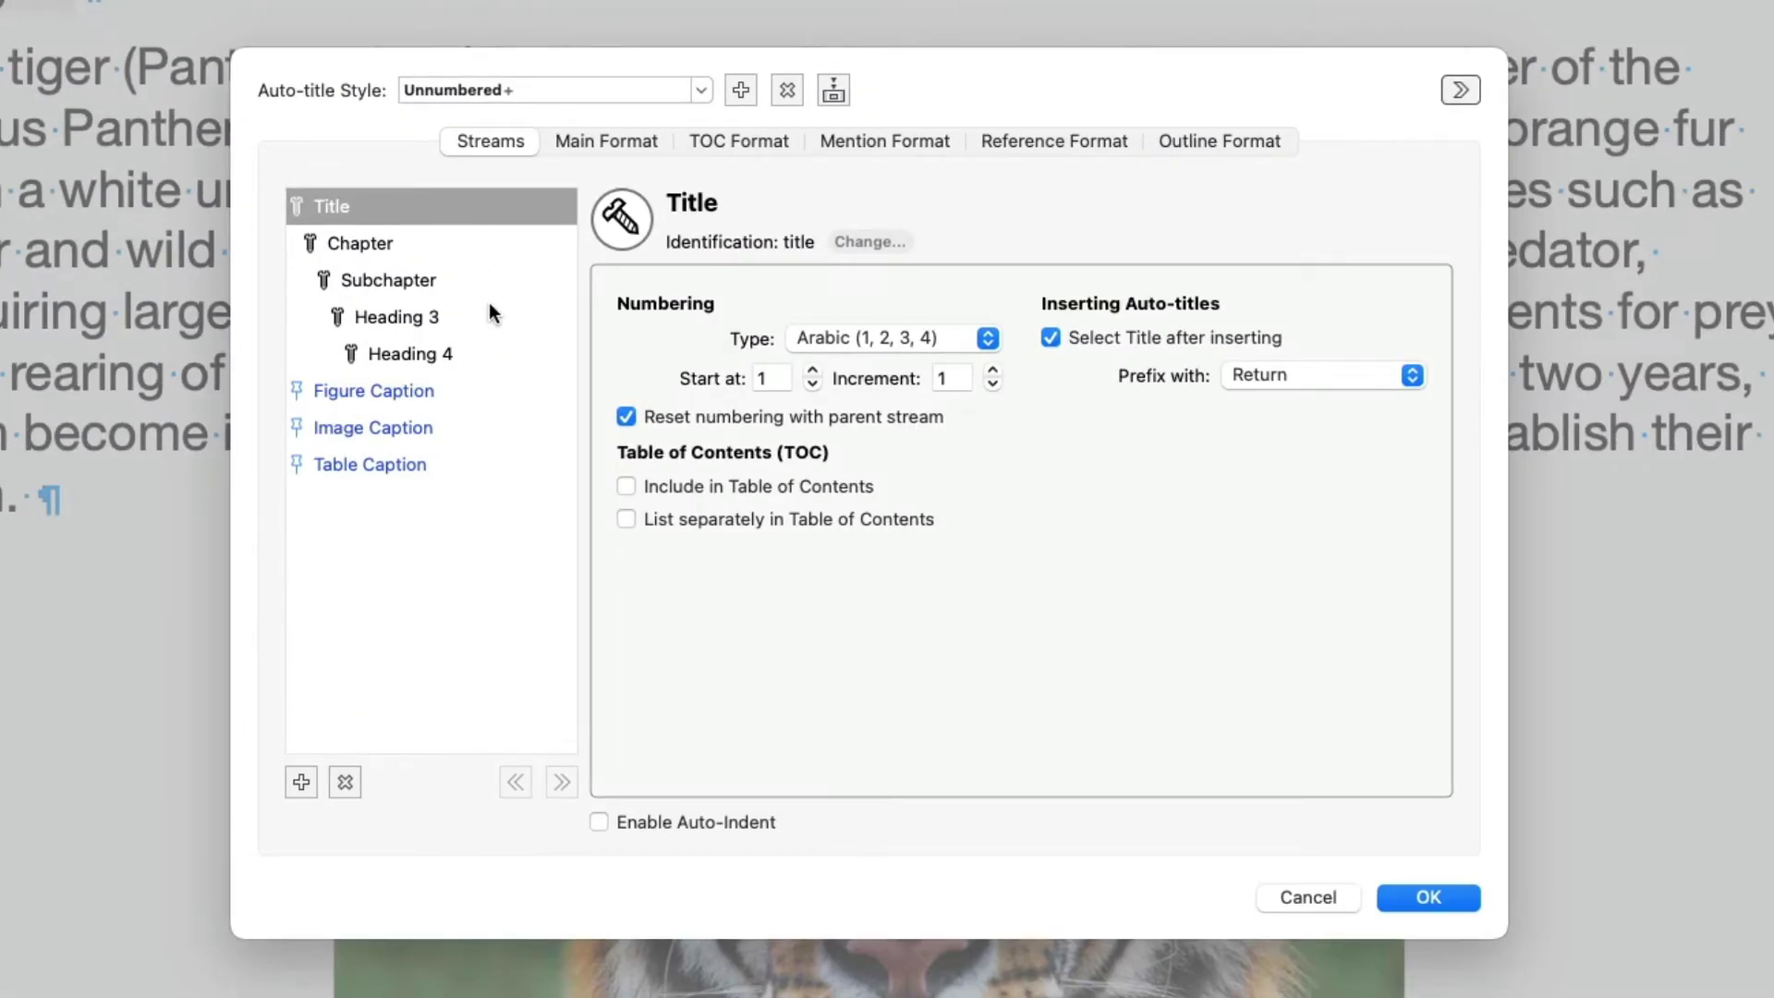
left_click(490, 317)
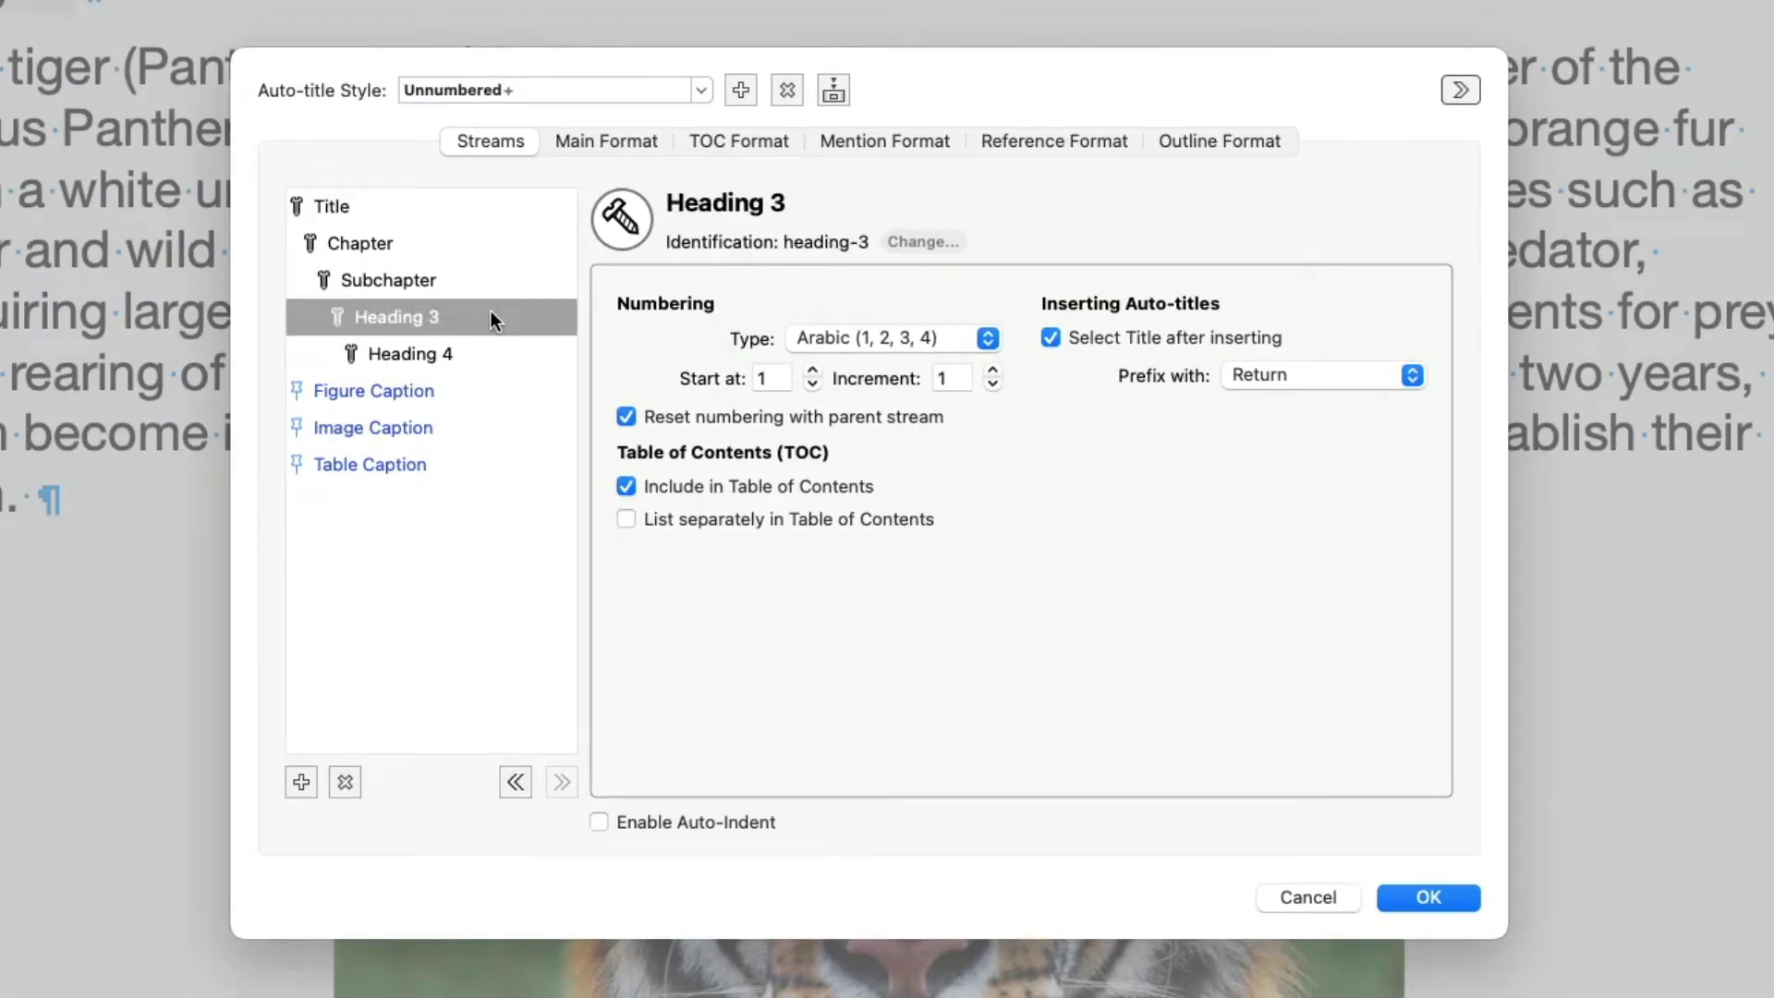
left_click(334, 780)
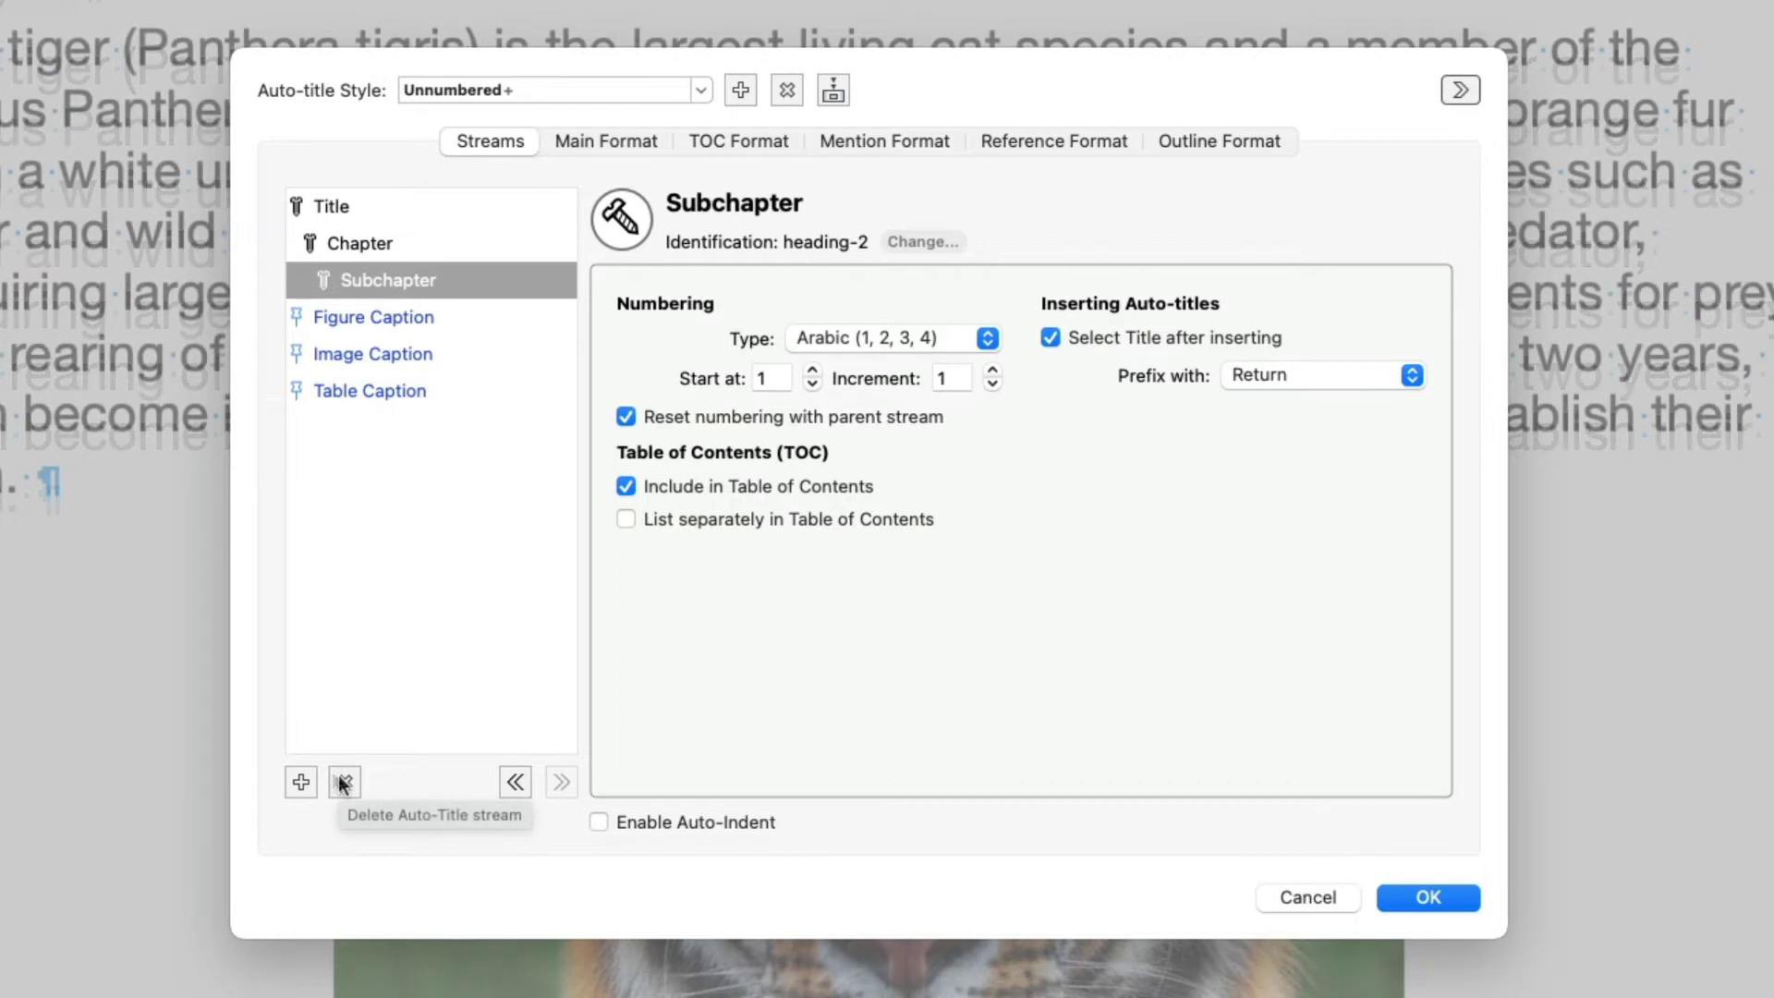
left_click(417, 317)
left_click(343, 782)
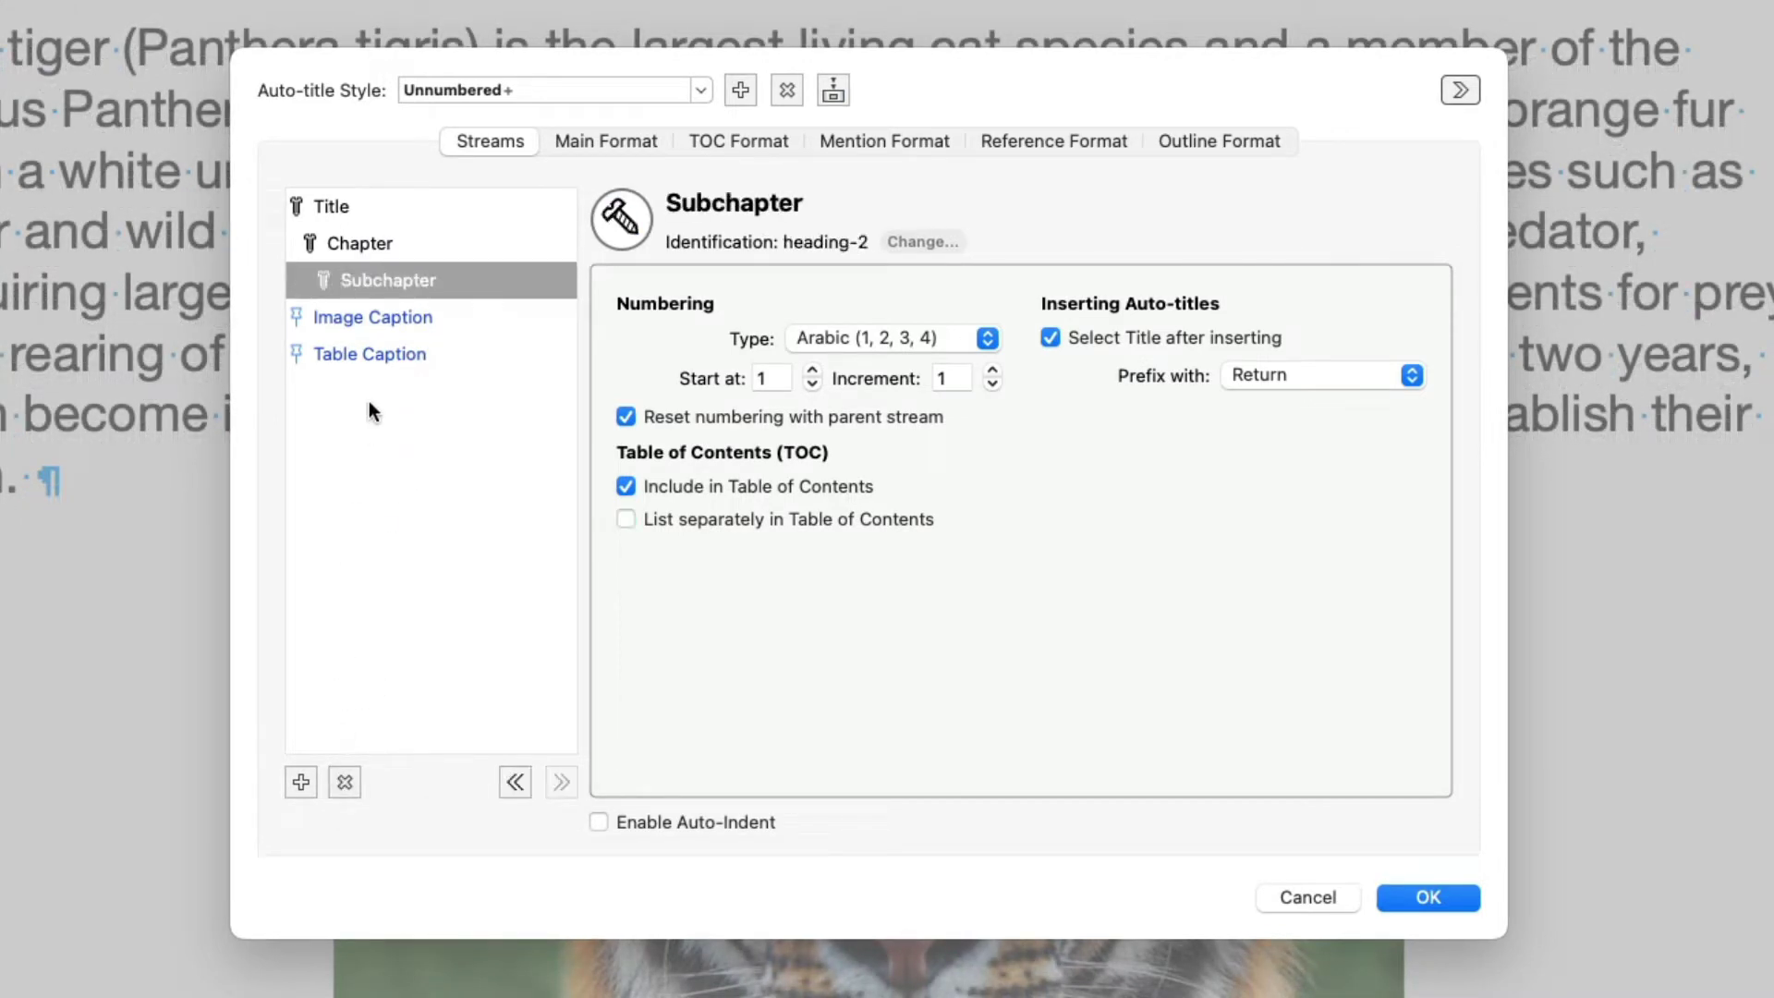
left_click(385, 357)
left_click(341, 782)
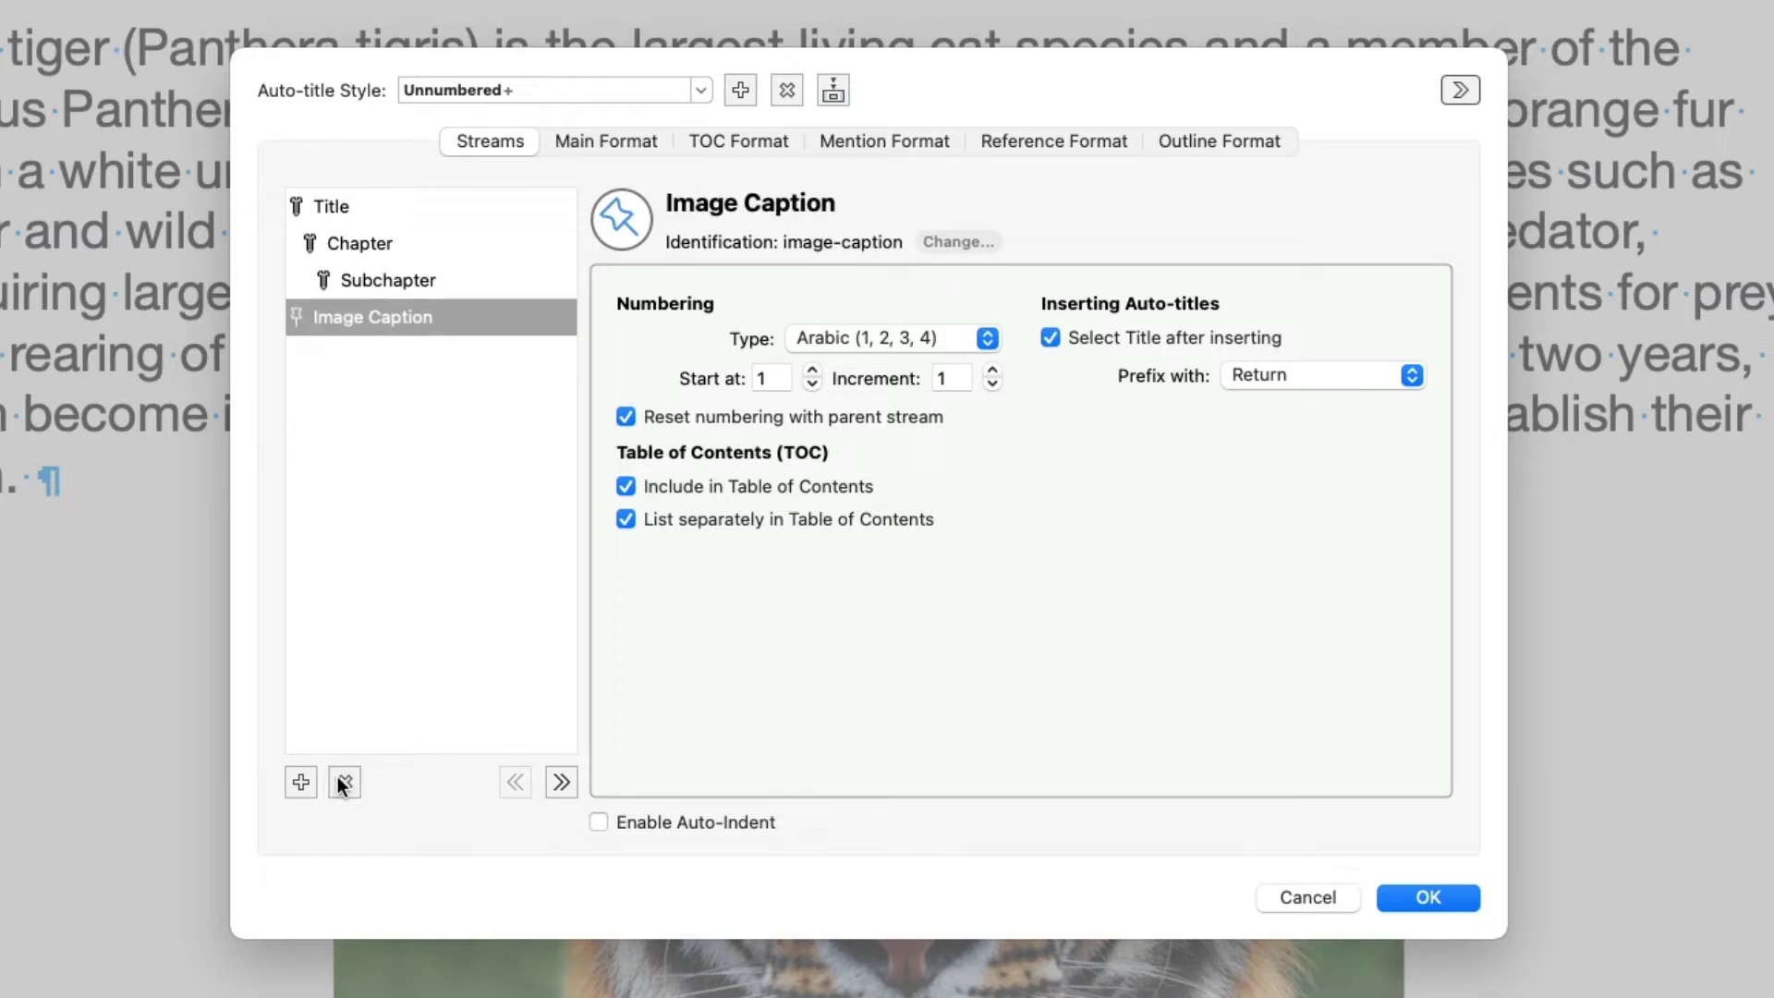
left_click(1427, 896)
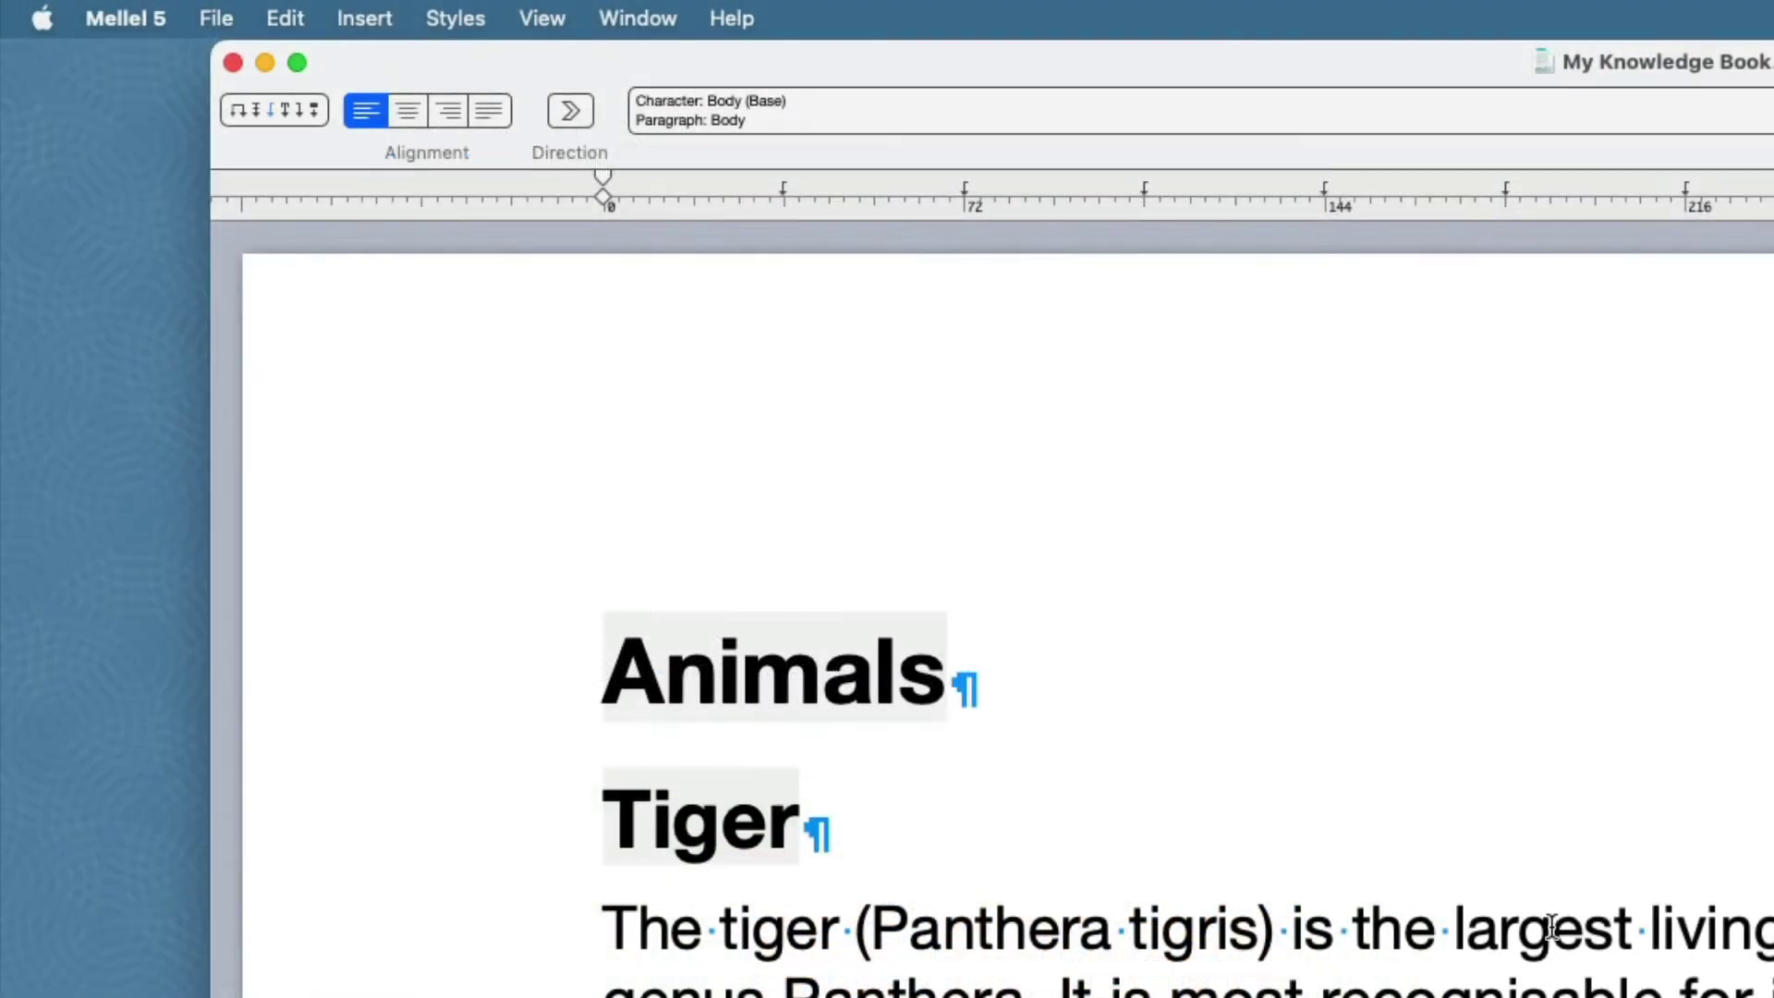
Step: Reopen Configure Auto-Titles from the Insert > Auto-Title menu
left_click(386, 18)
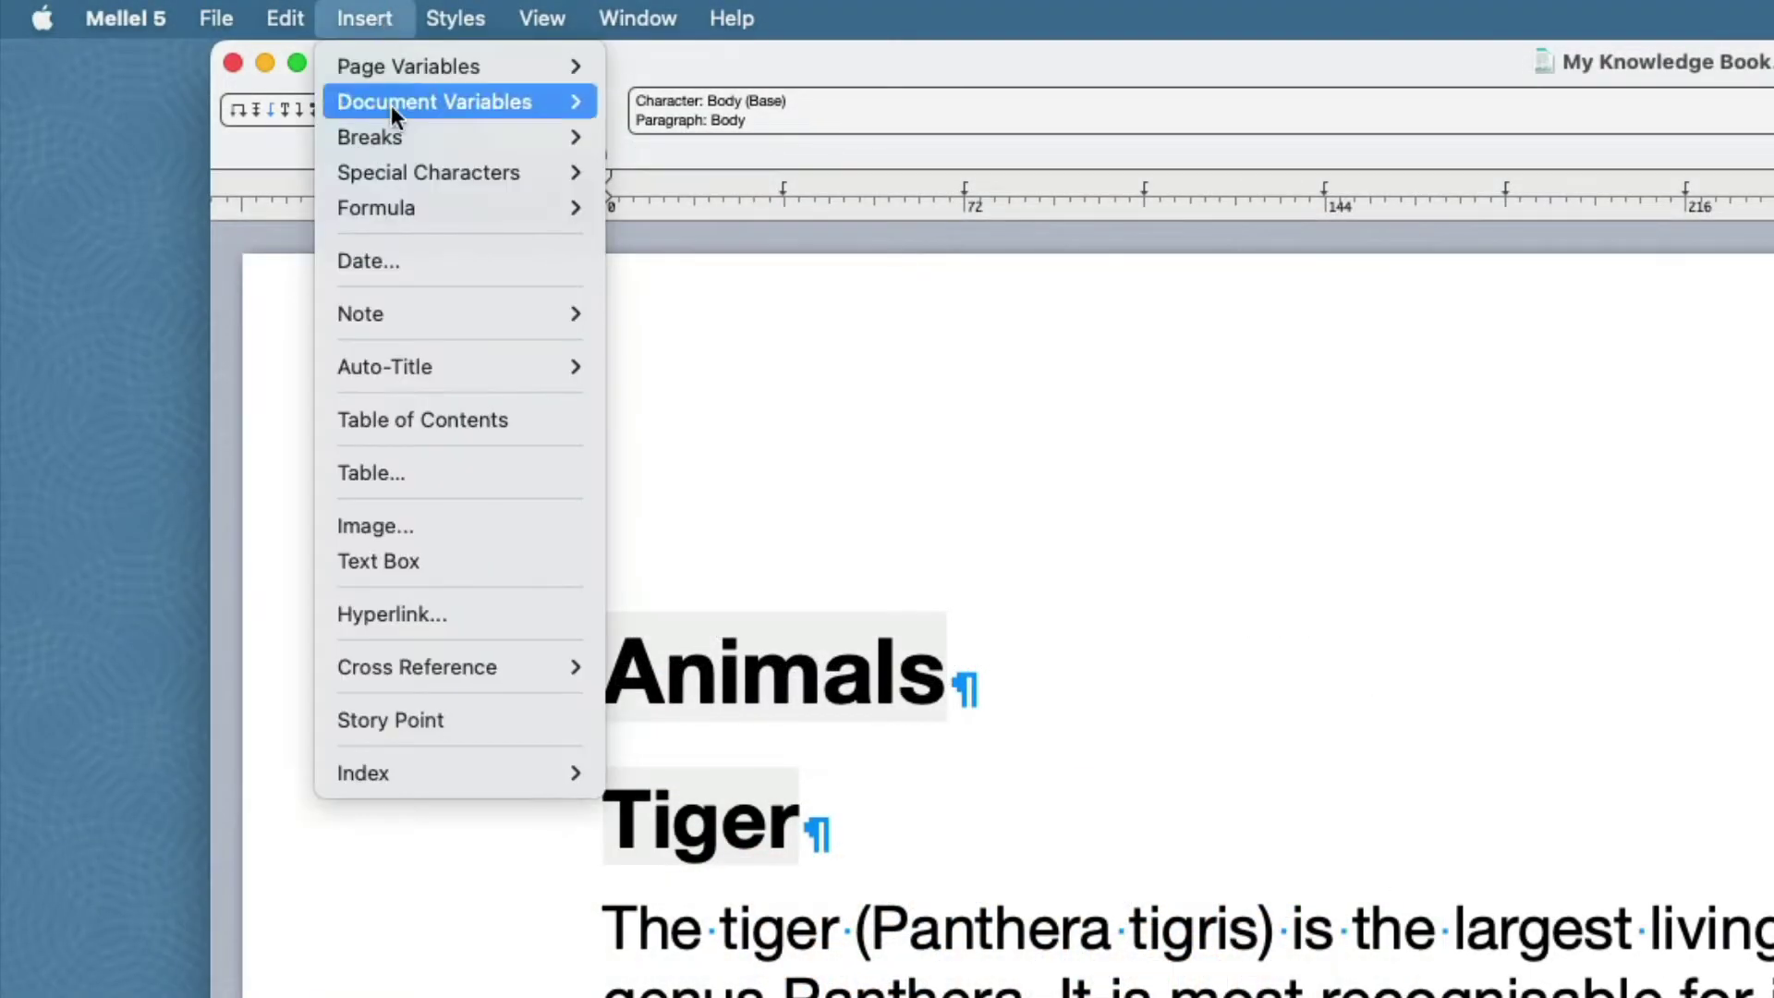
mouse_move(421, 369)
left_click(696, 527)
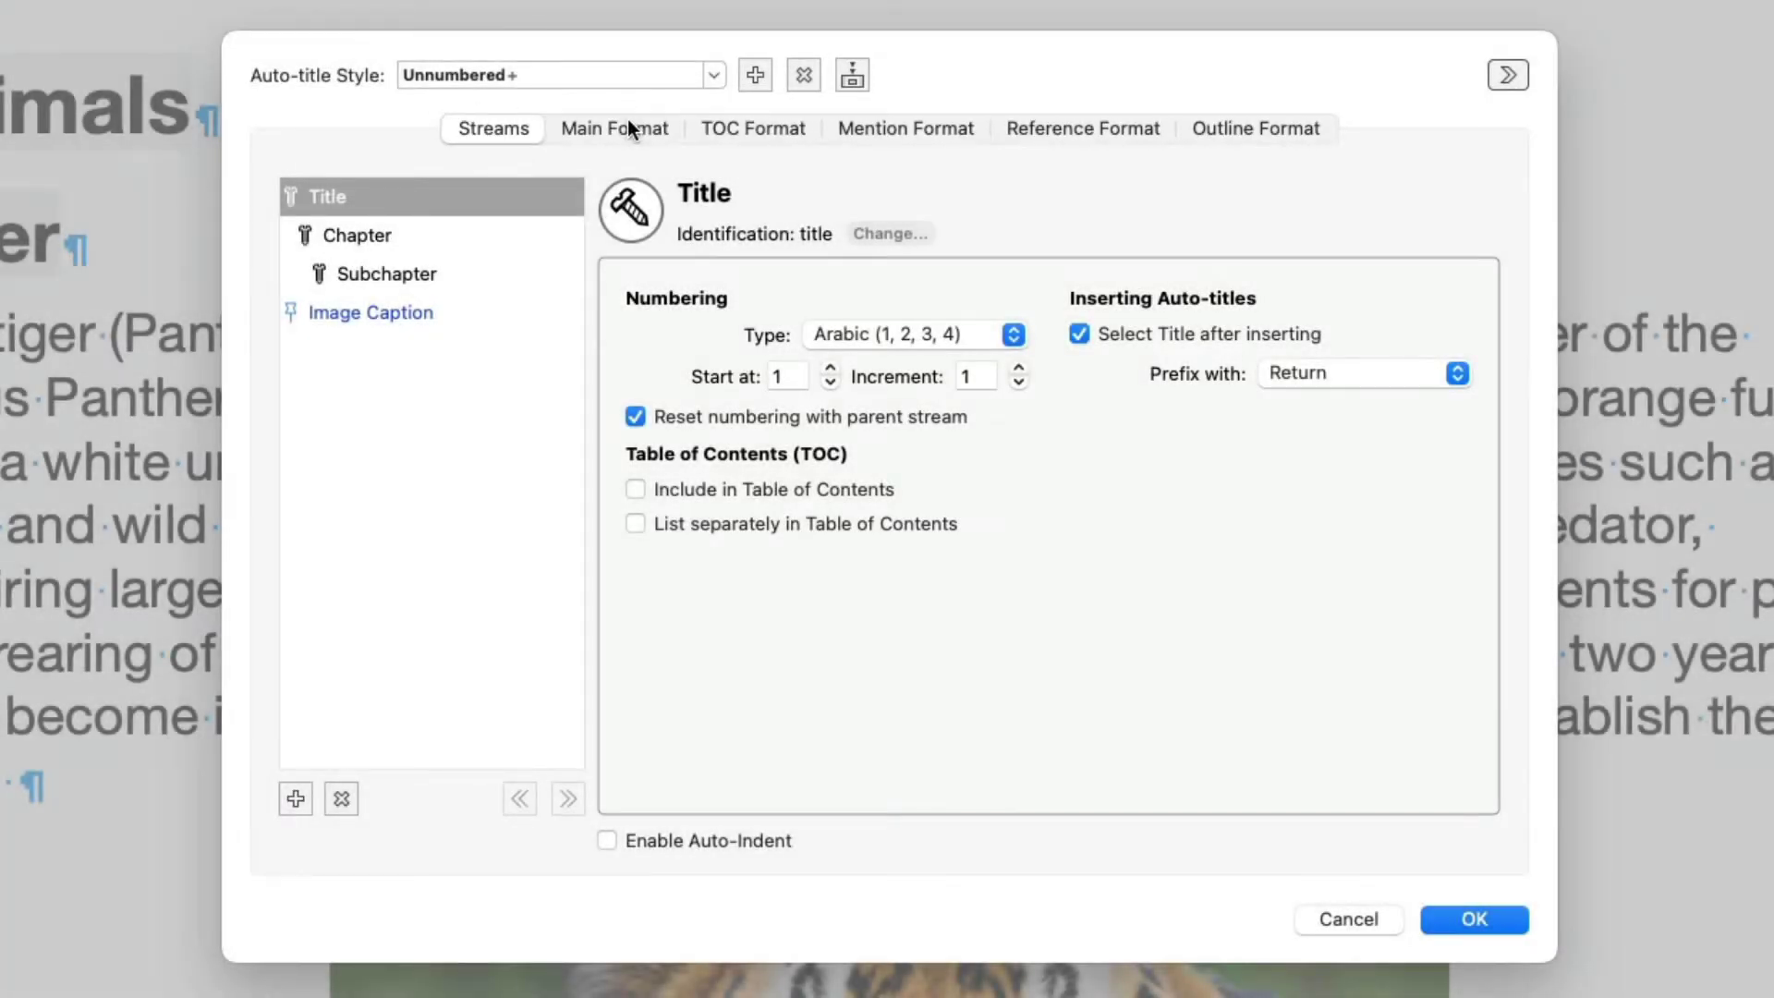
Step: Switch to the Main Format tab to preview each stream's heading format
left_click(629, 119)
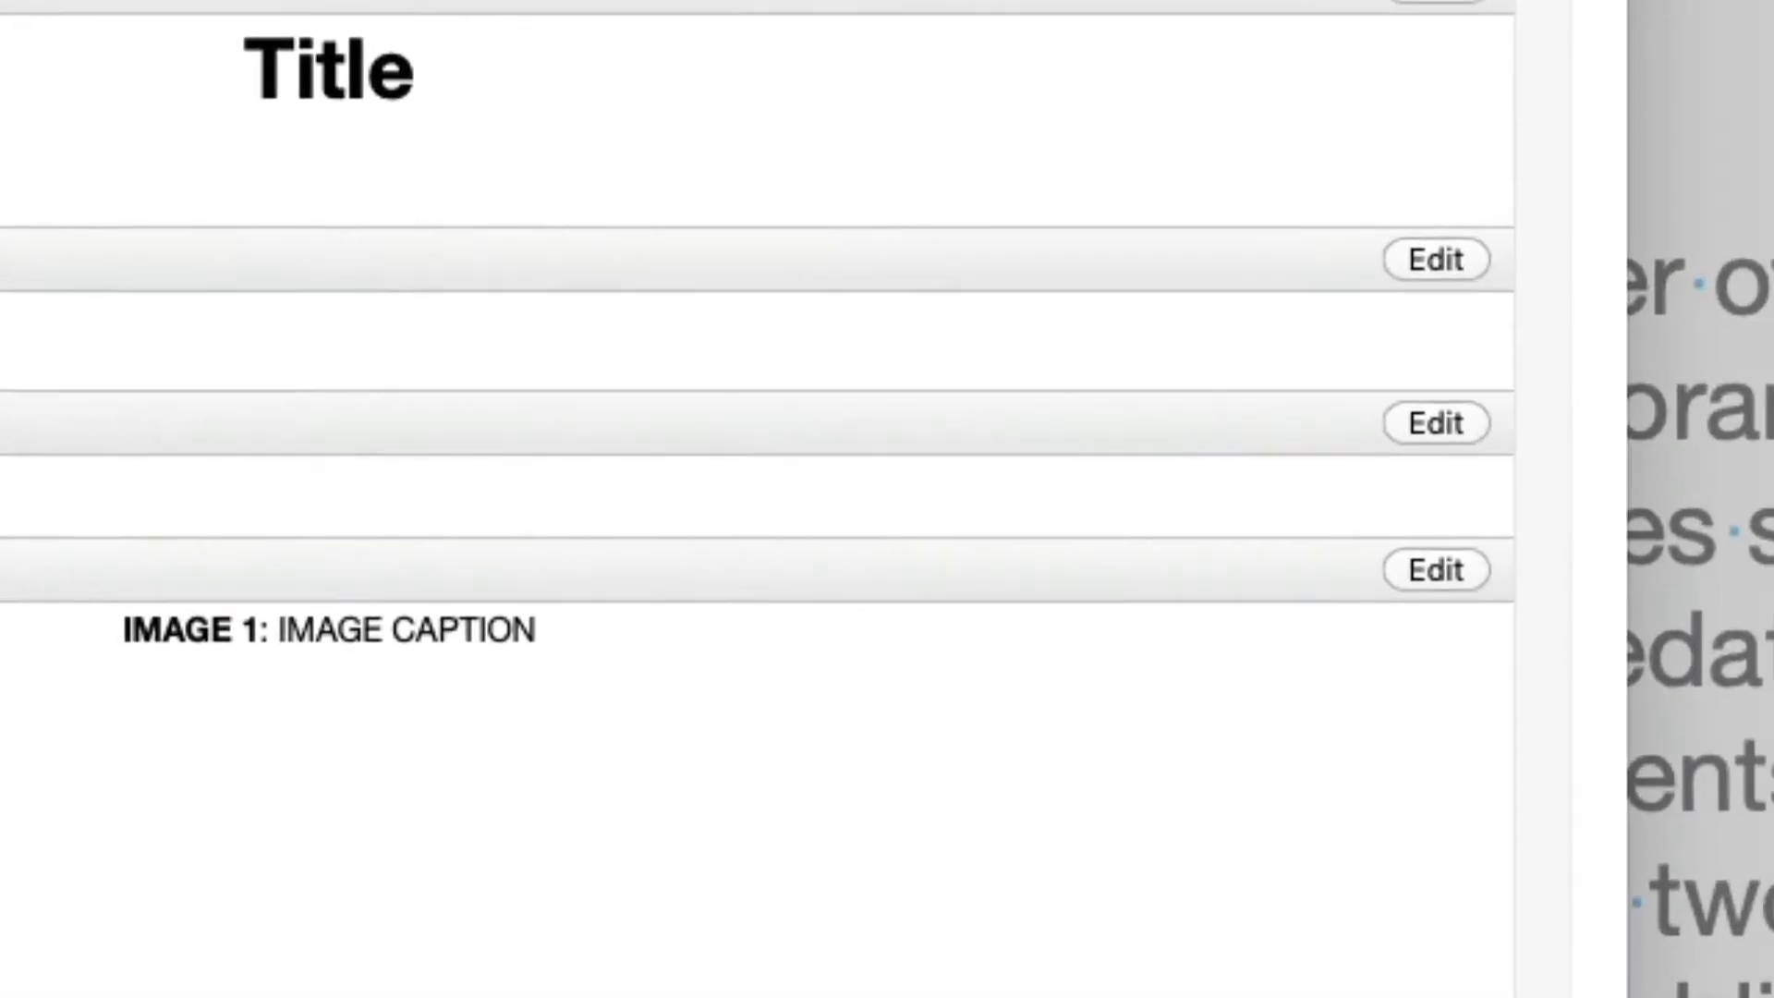
Step: Edit the Chapter main format, replacing the Title element with the word 'Chapter'
left_click(1416, 253)
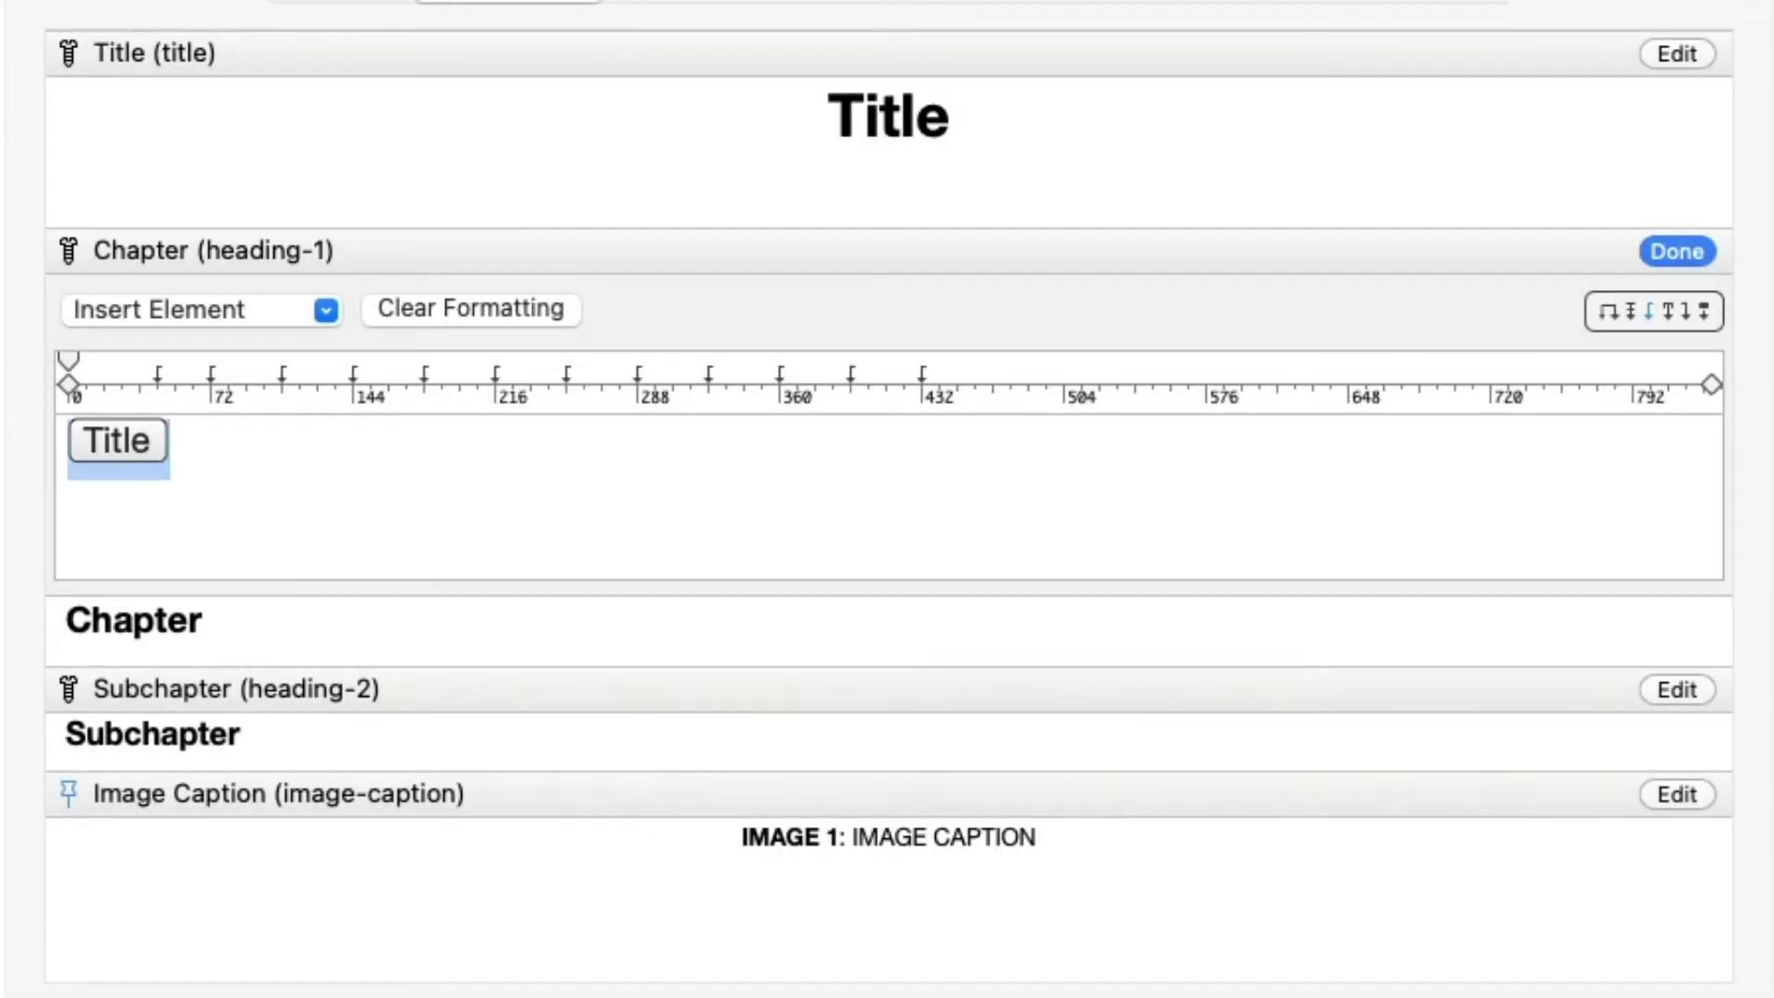
key("BackSpace")
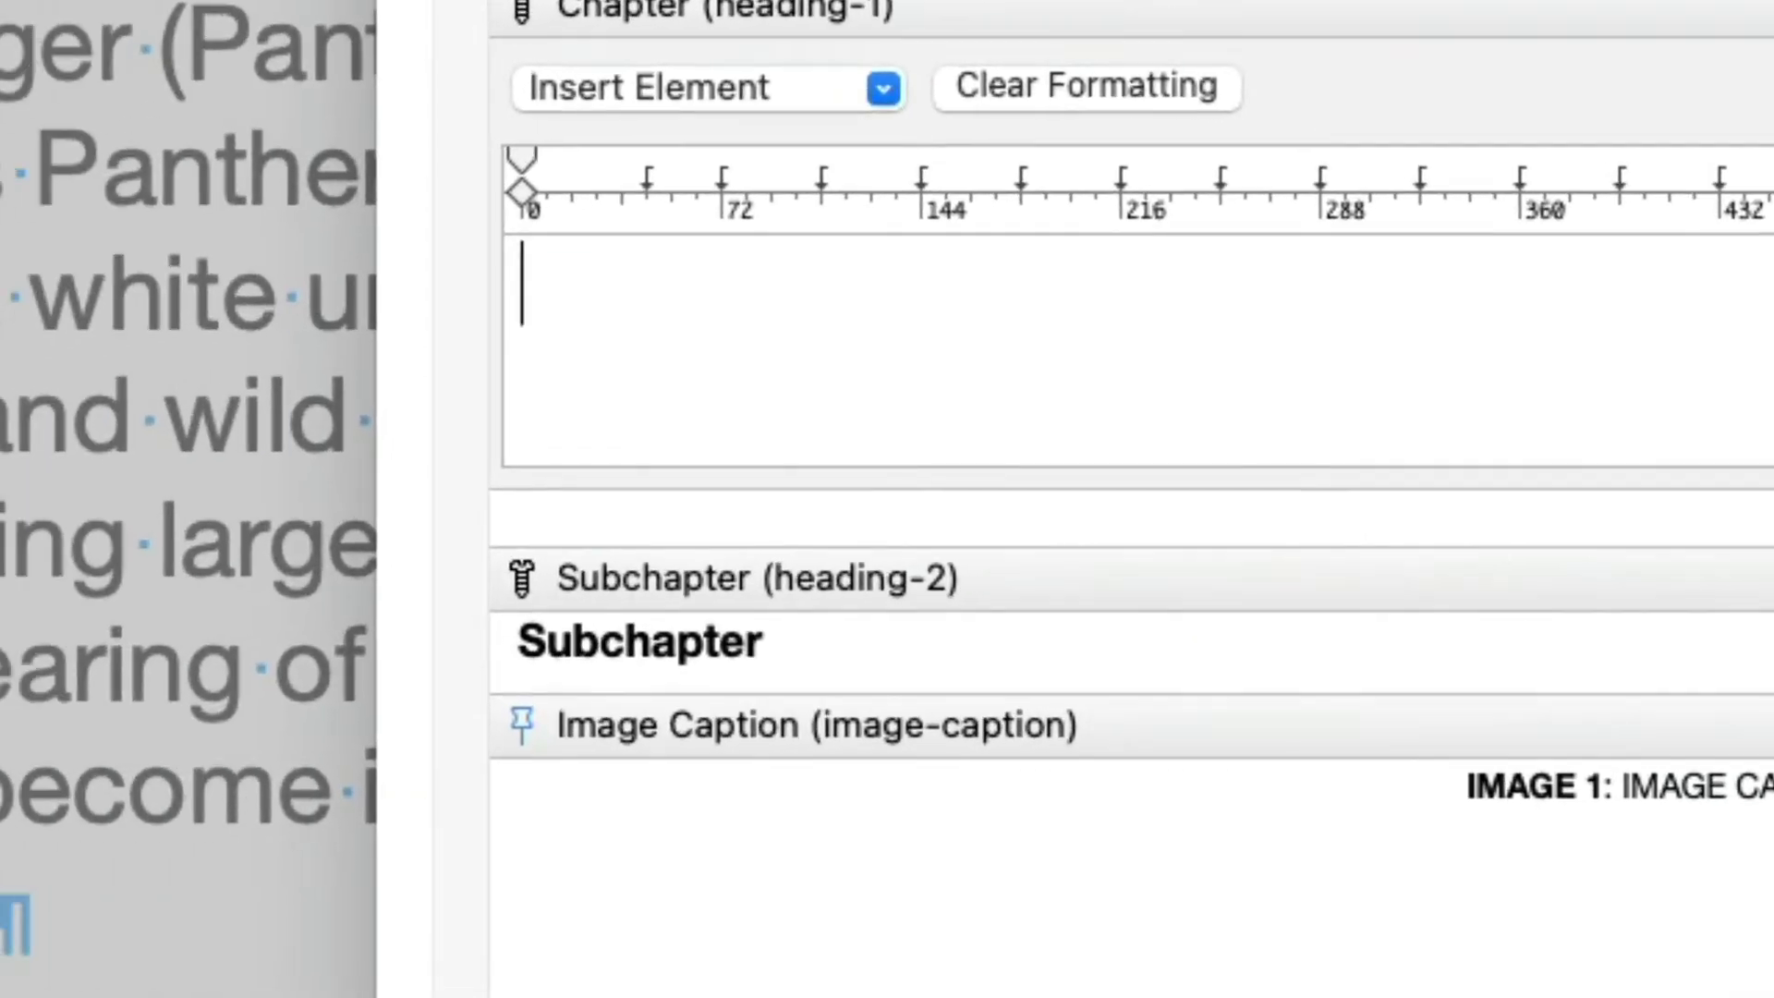
type("Chapte")
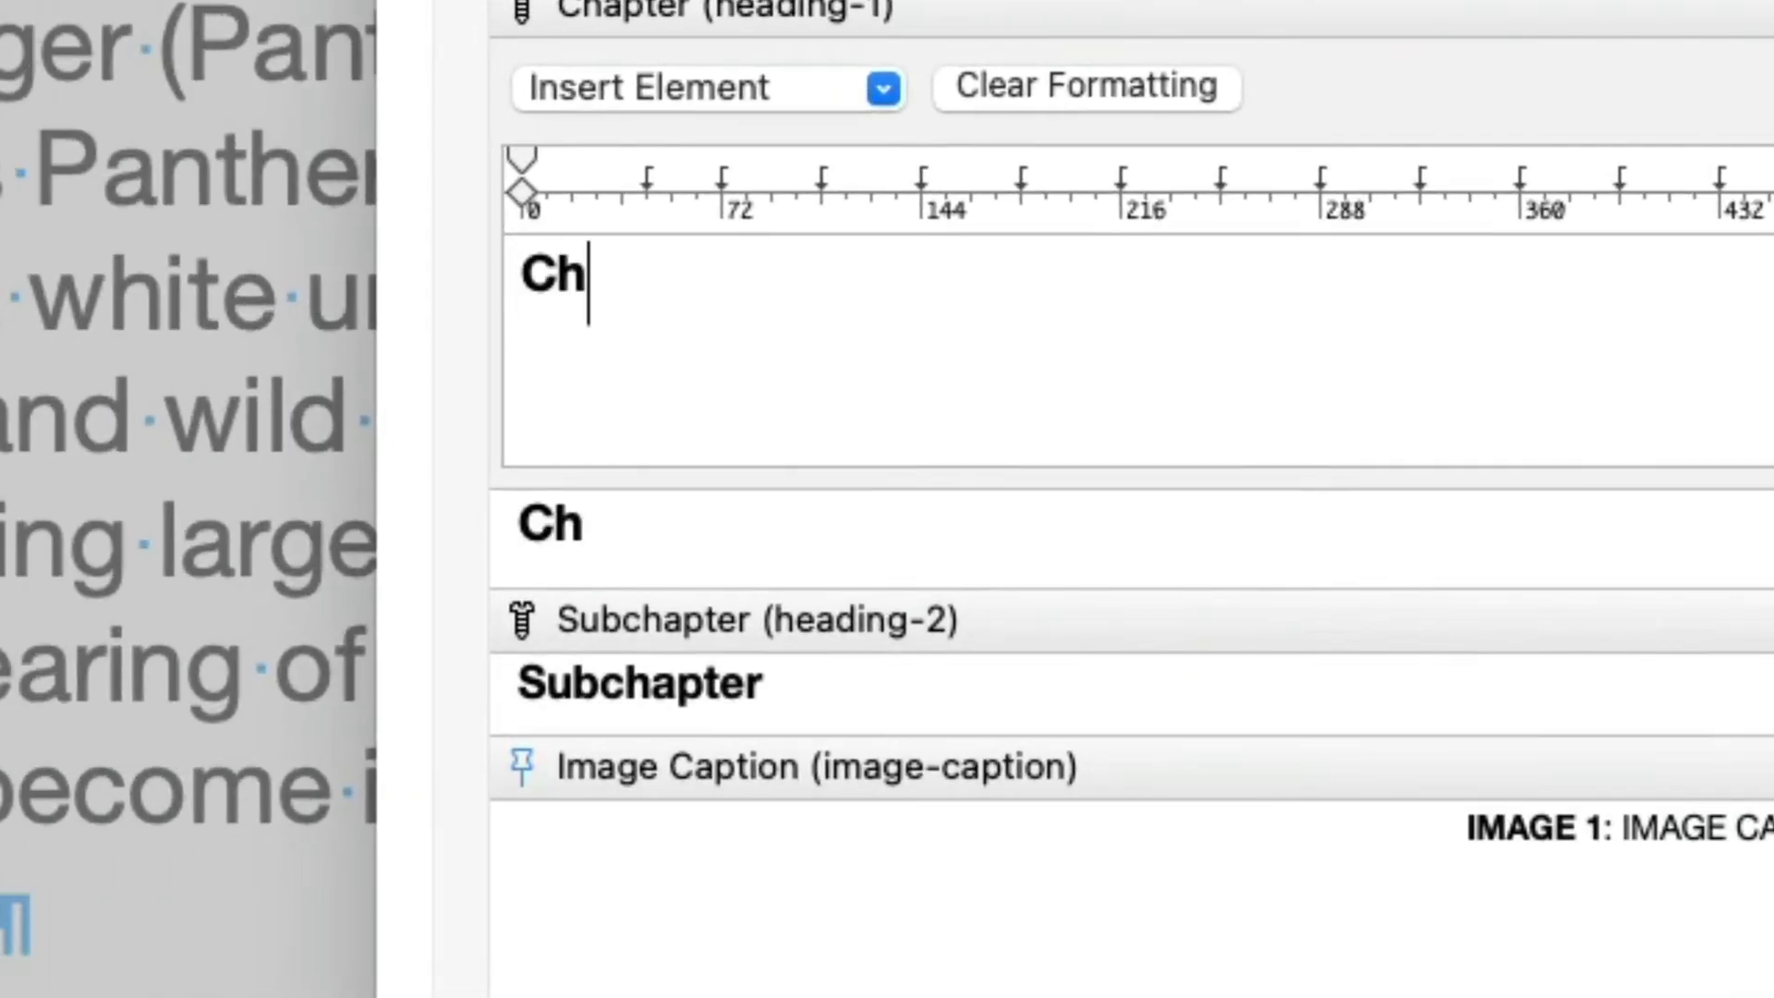
type("r")
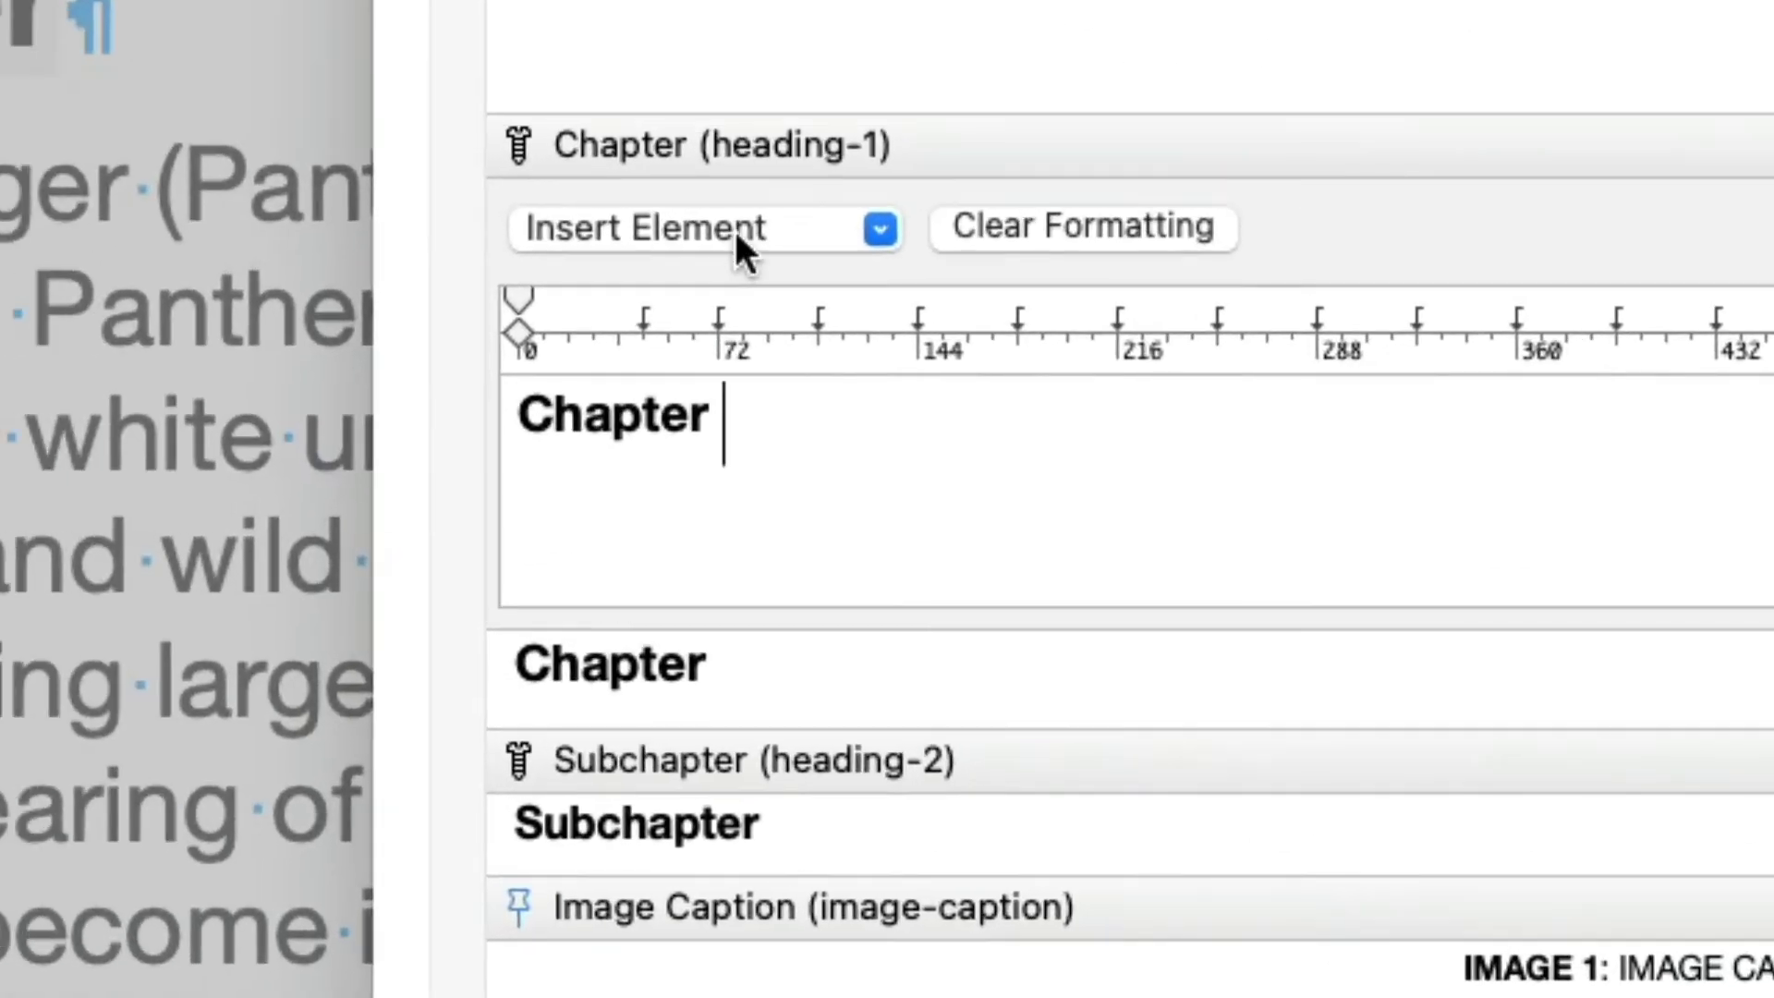
Step: Append a Level Number, a colon and the Title element to the Chapter format
left_click(223, 311)
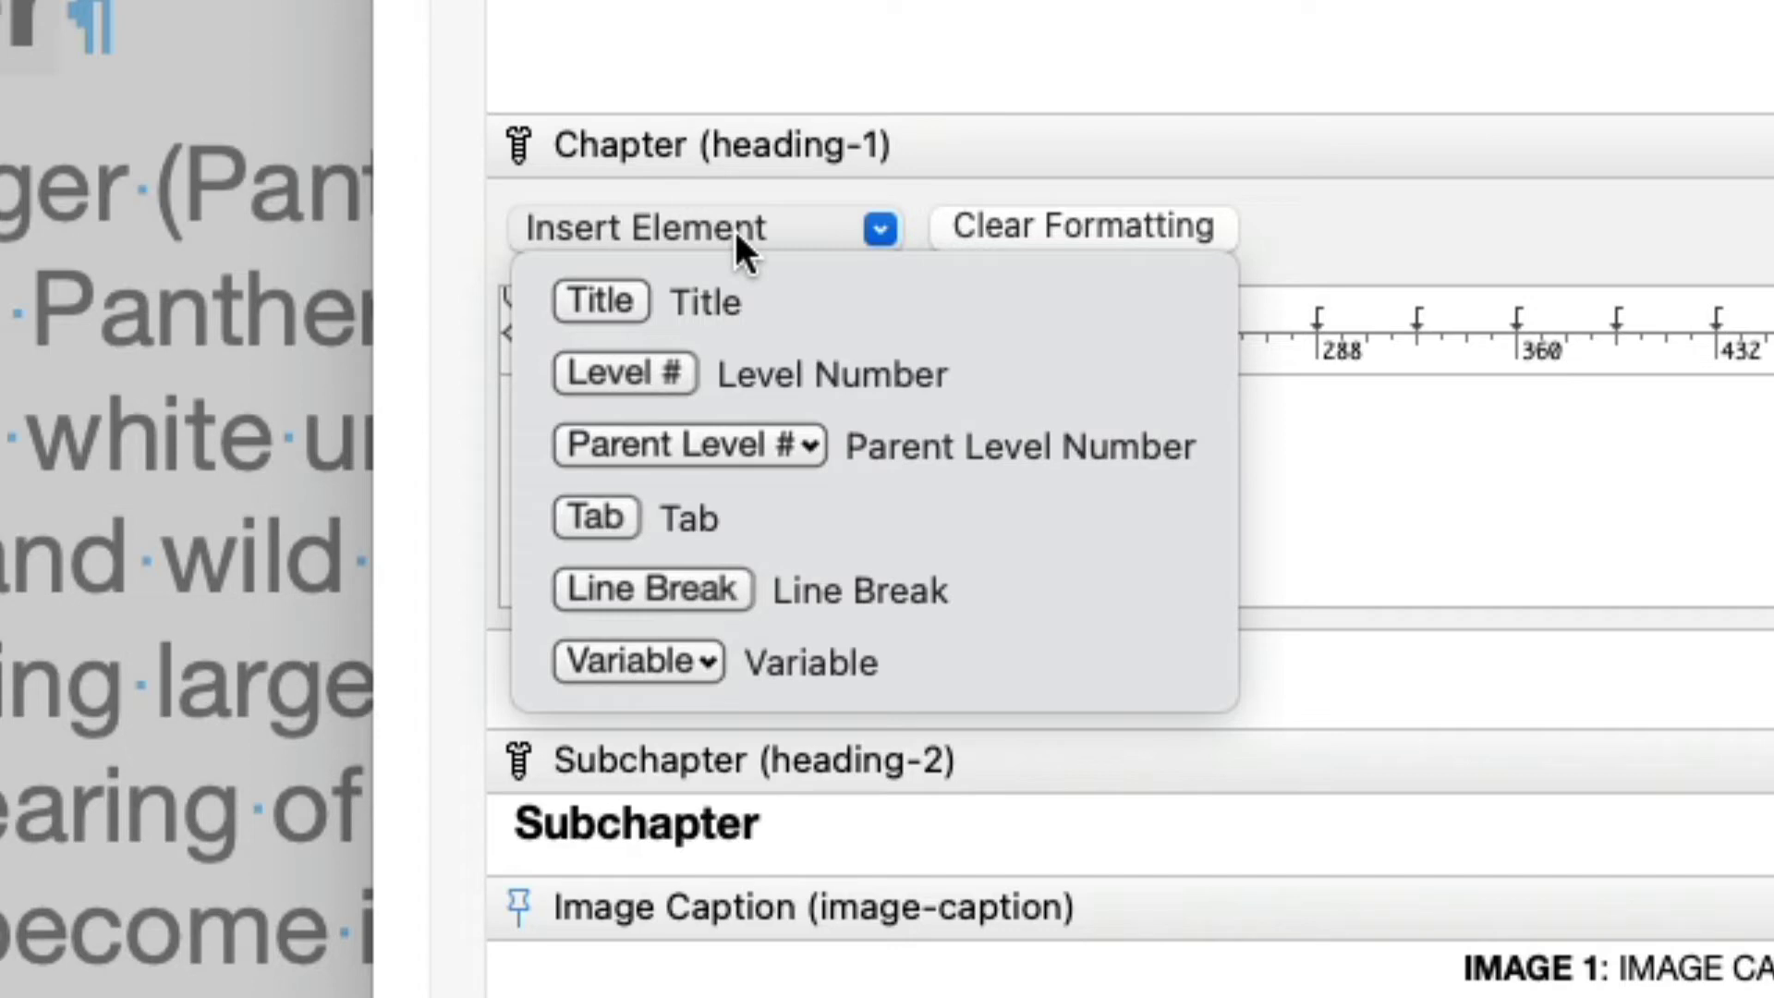
left_click(739, 365)
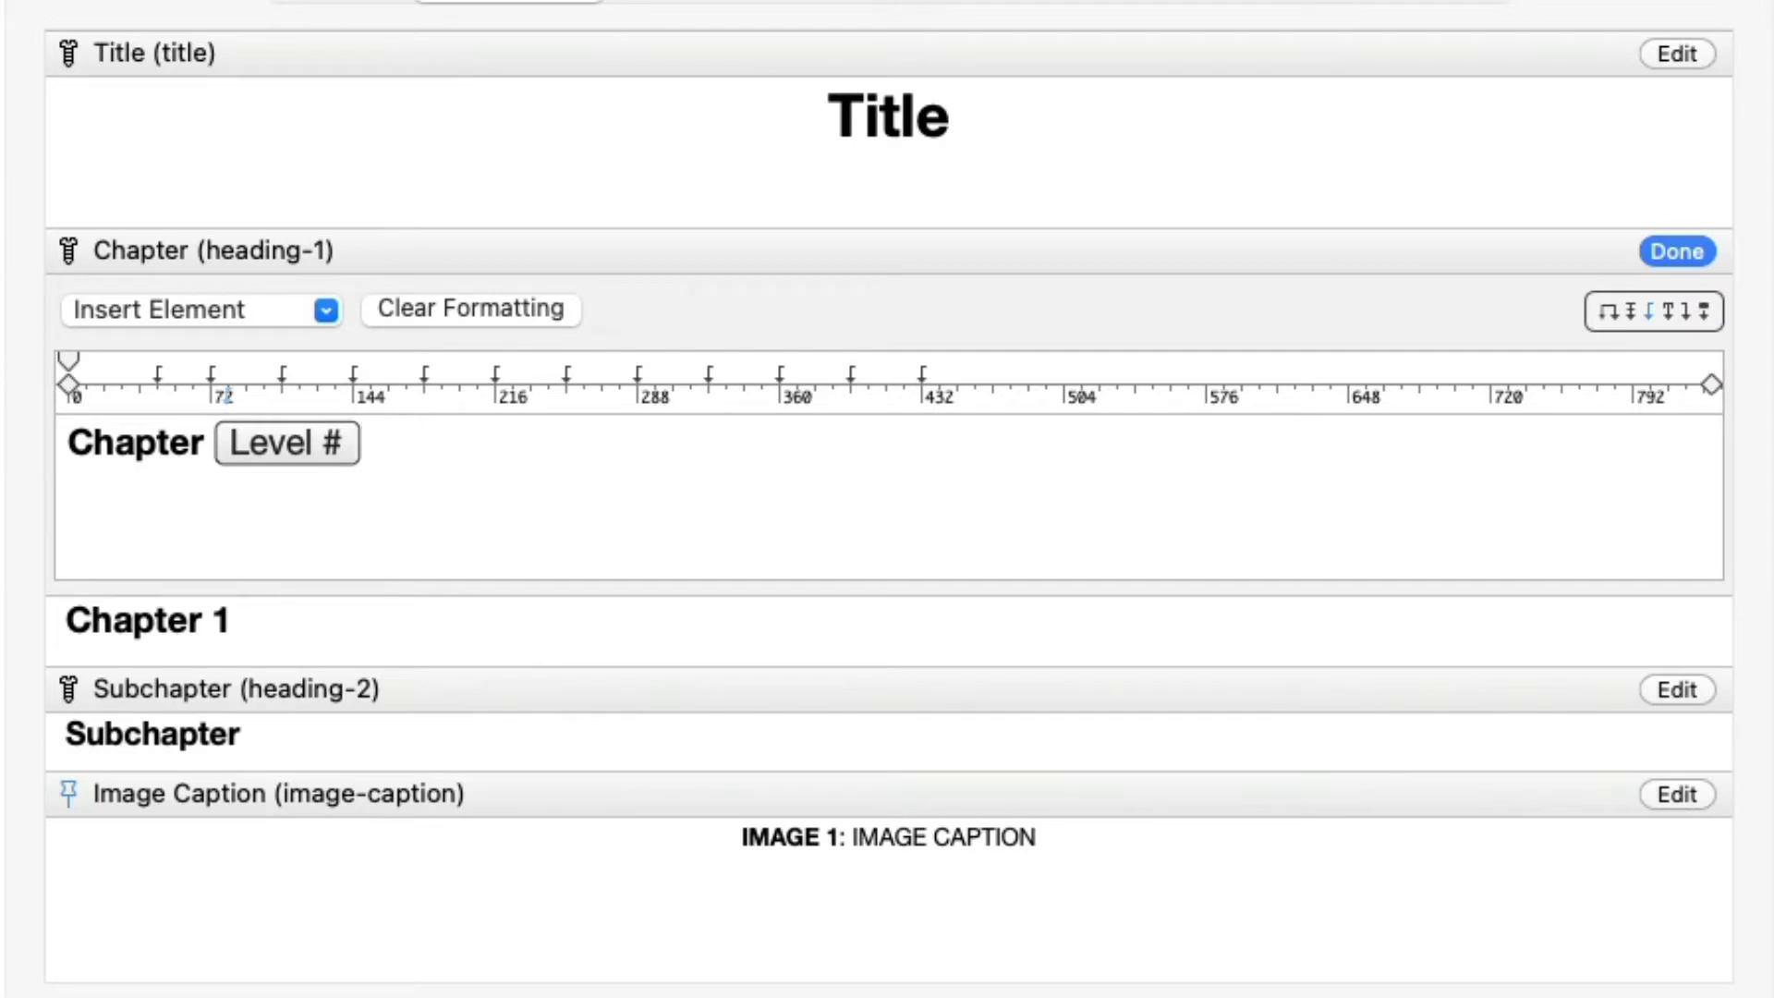
type(":")
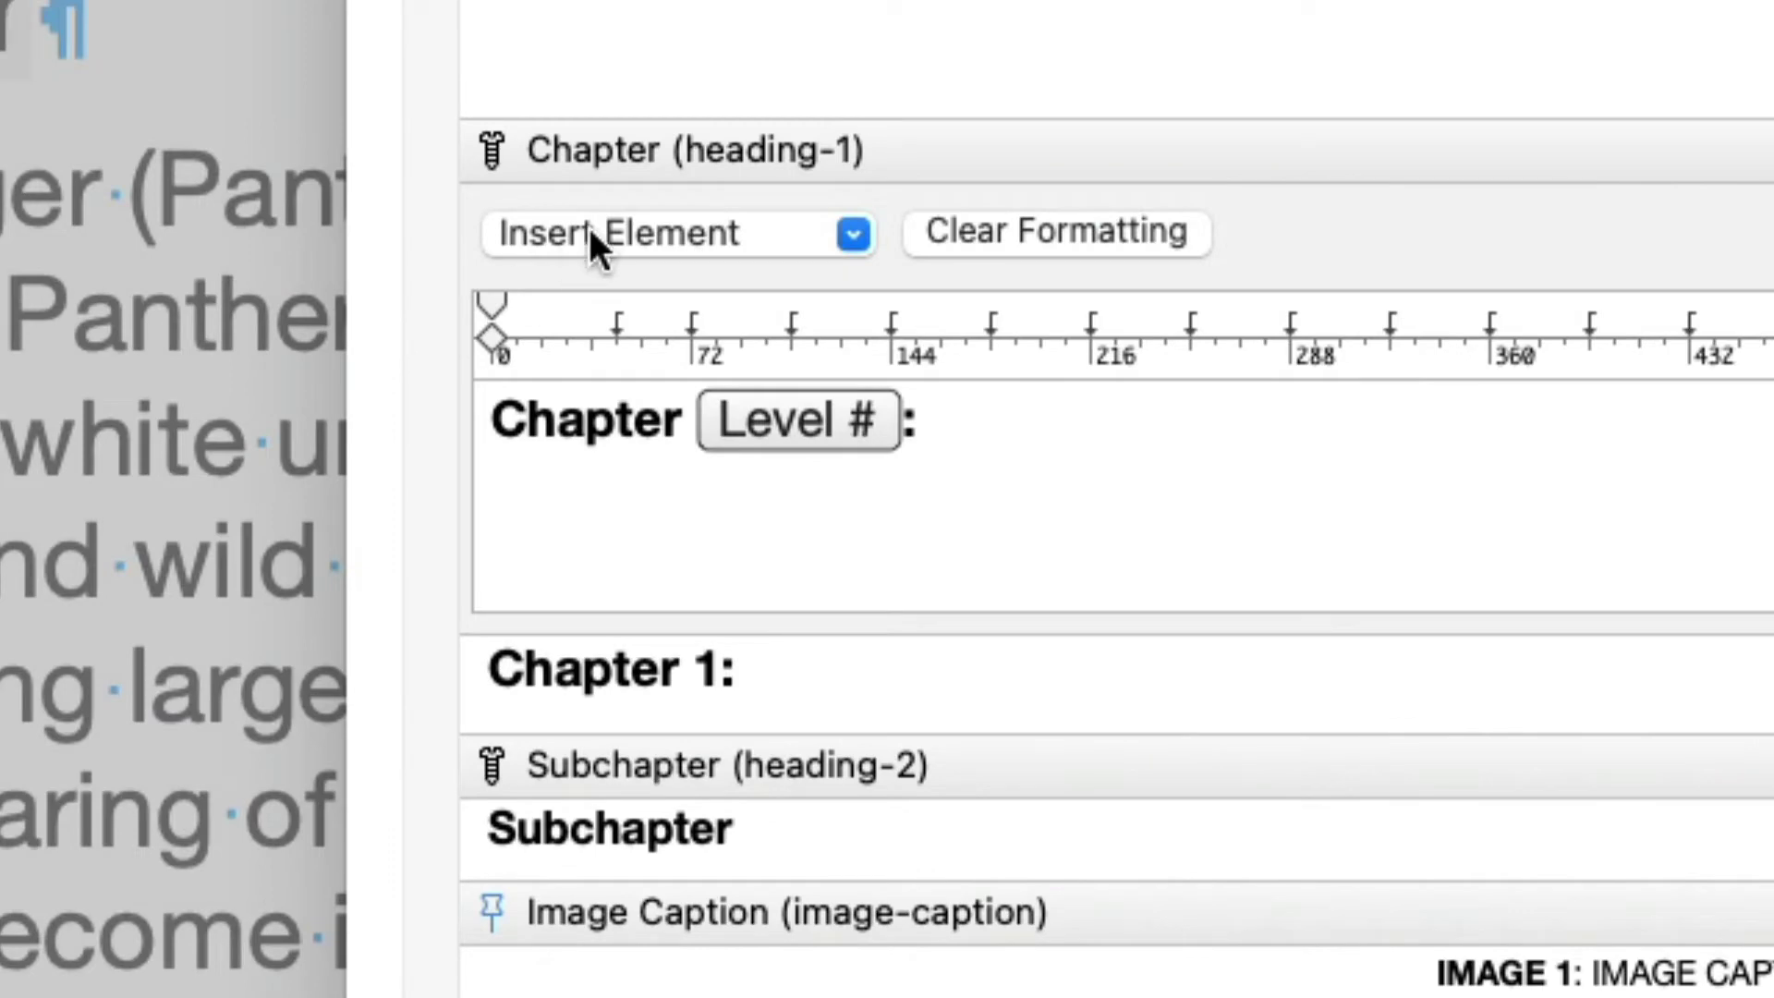
left_click(144, 310)
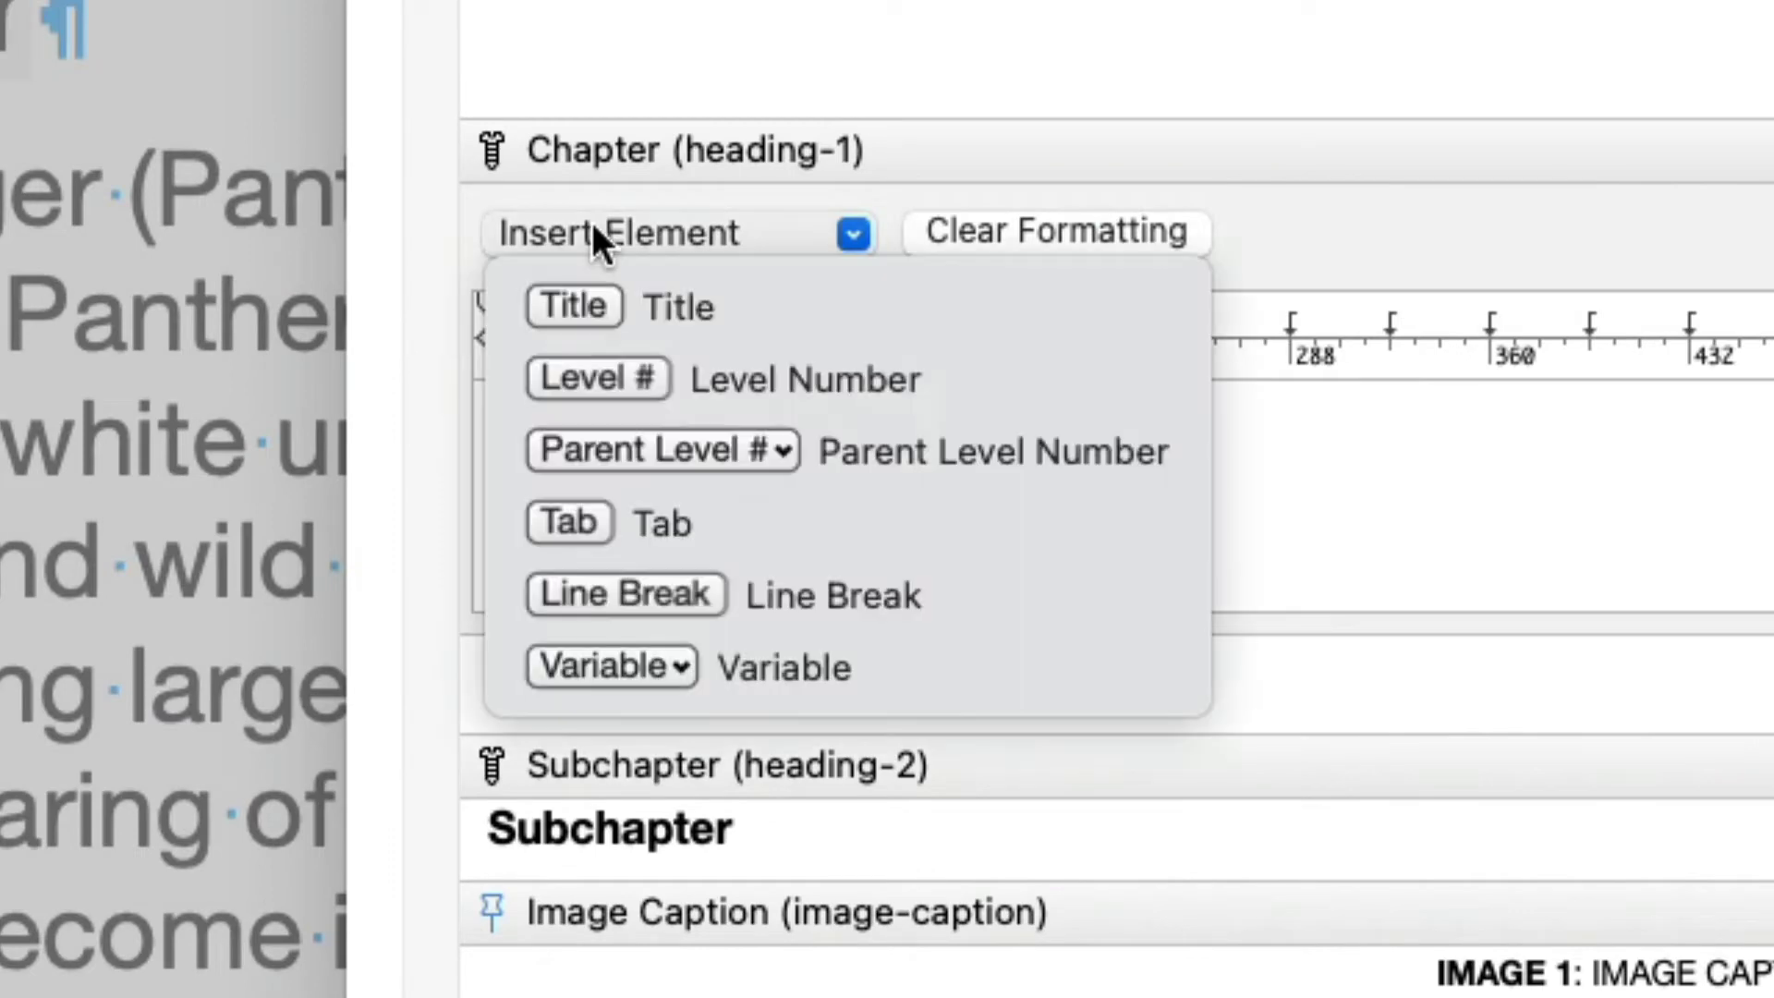
left_click(591, 289)
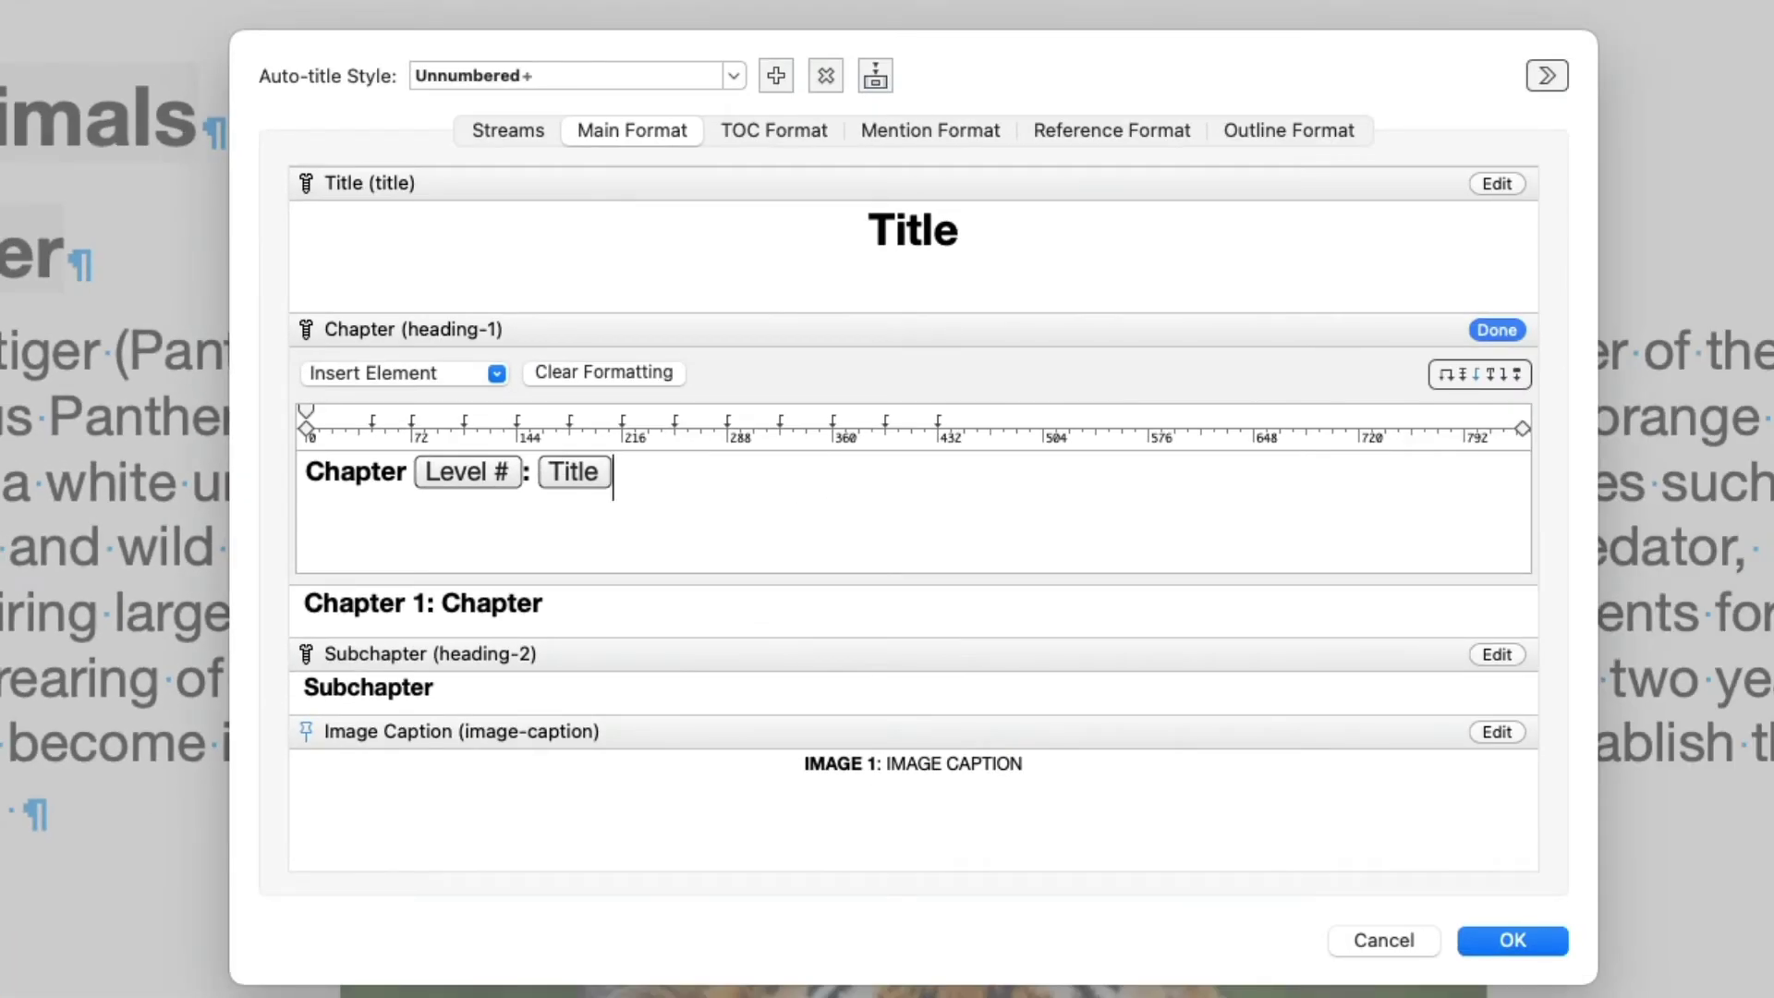
Step: Confirm the dialog so headings read 'Chapter 2: Animals' and 'Chapter 3: Plants'
left_click(1532, 942)
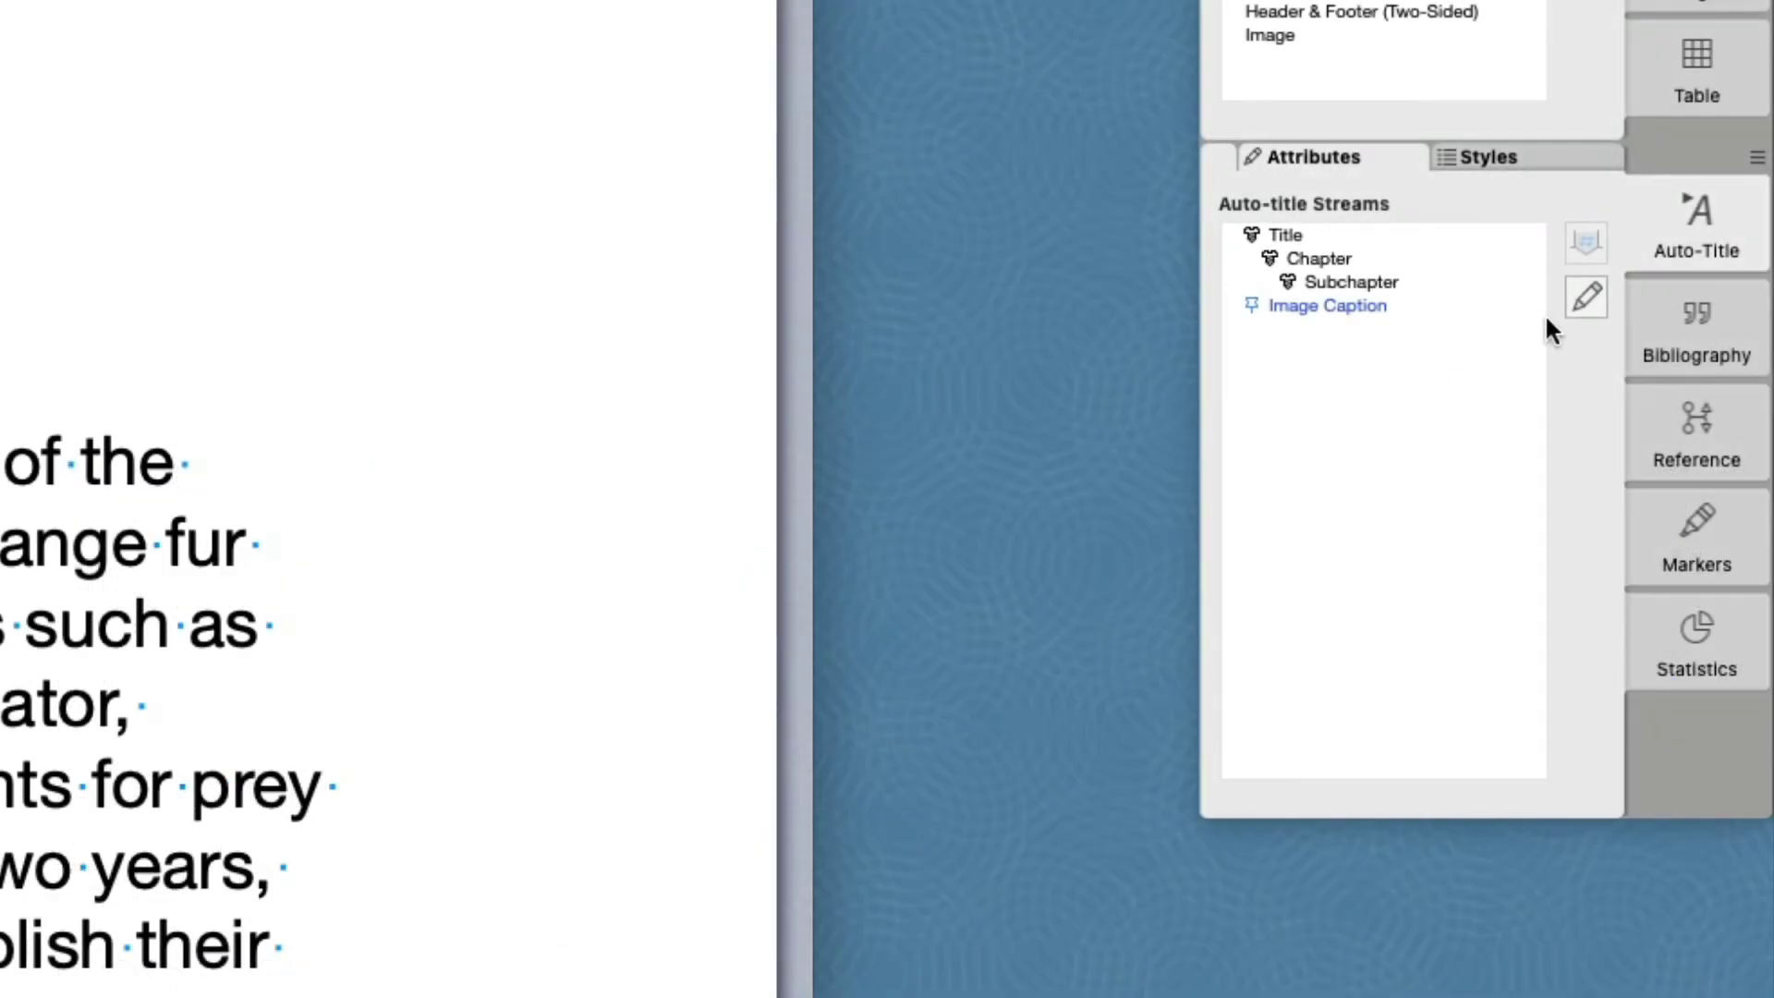
Step: Reopen the auto-title settings and remove the Title element from the Subchapter main format
left_click(1580, 293)
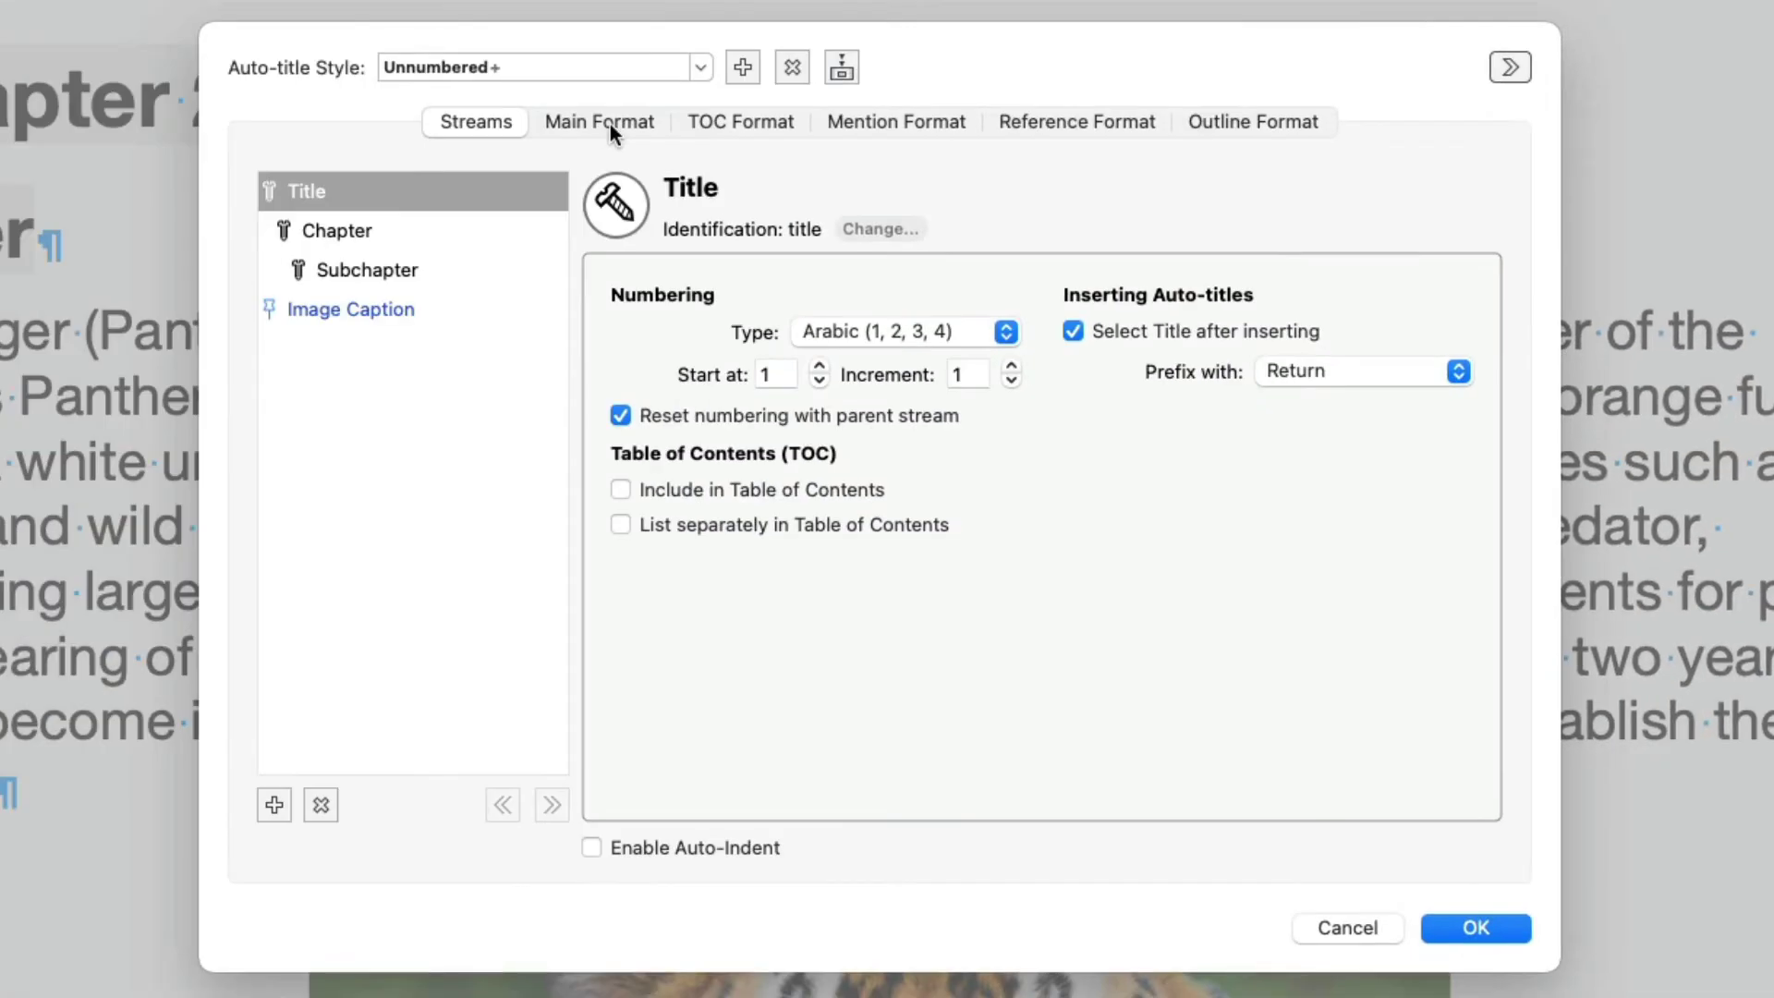
left_click(610, 124)
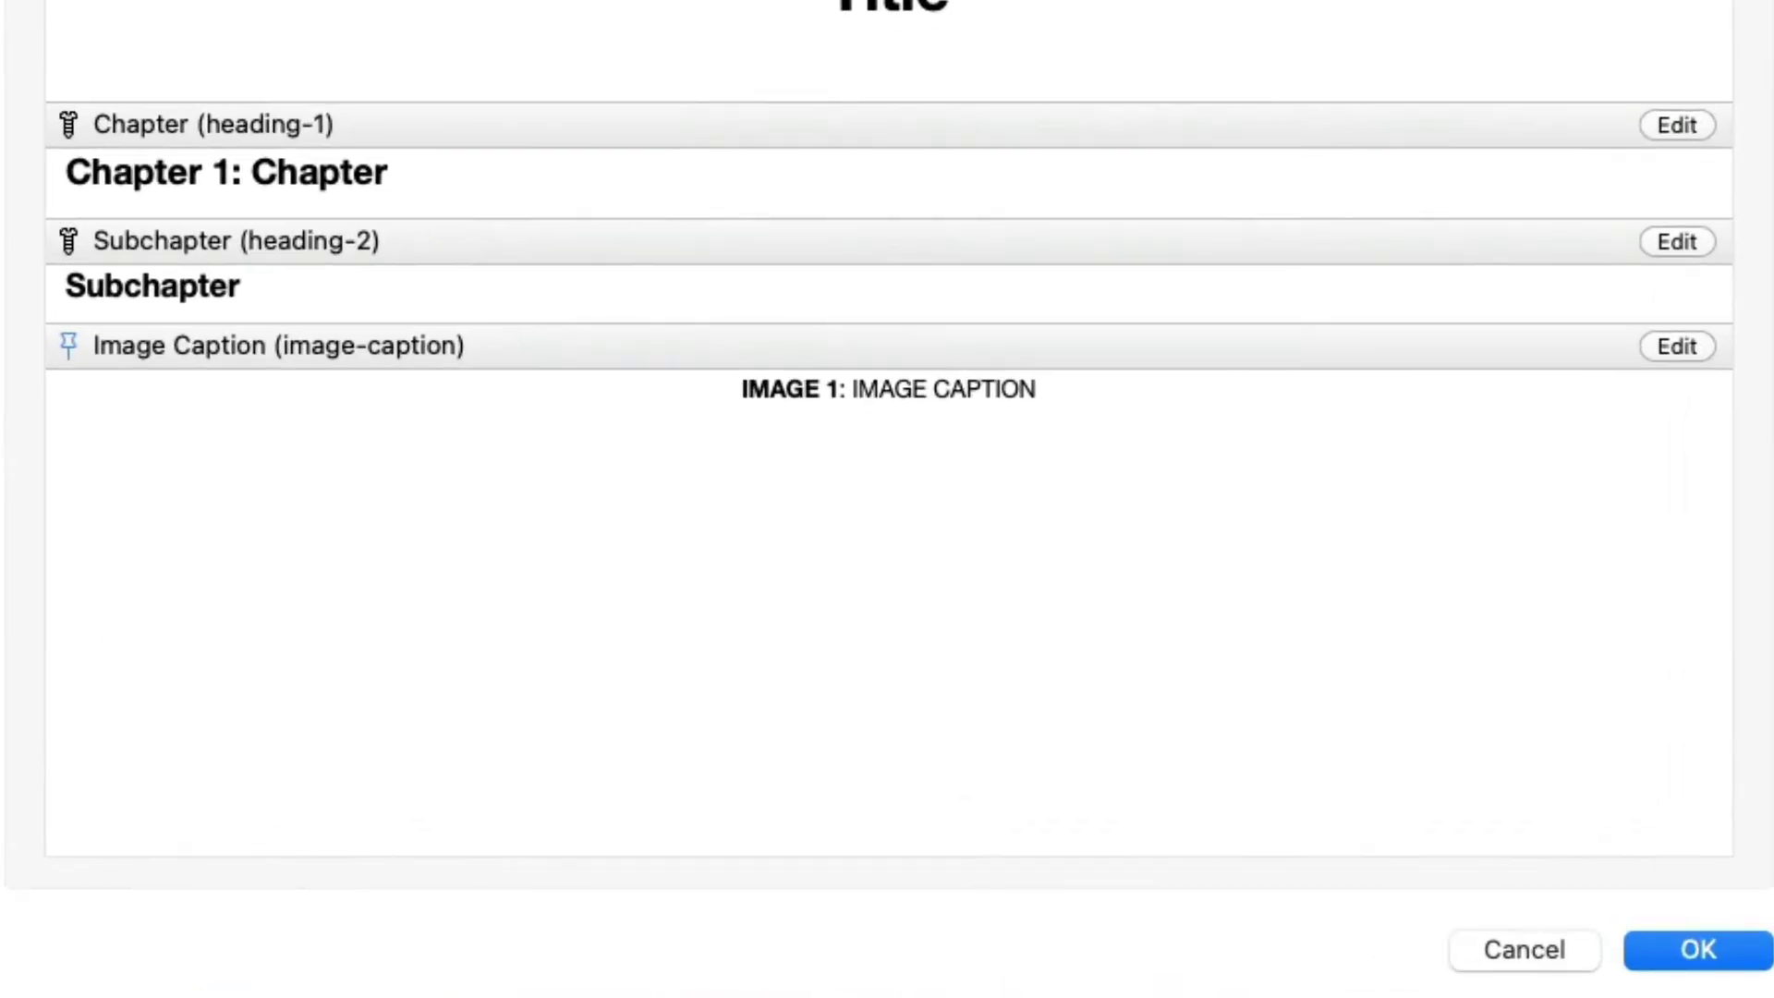
left_click(1680, 244)
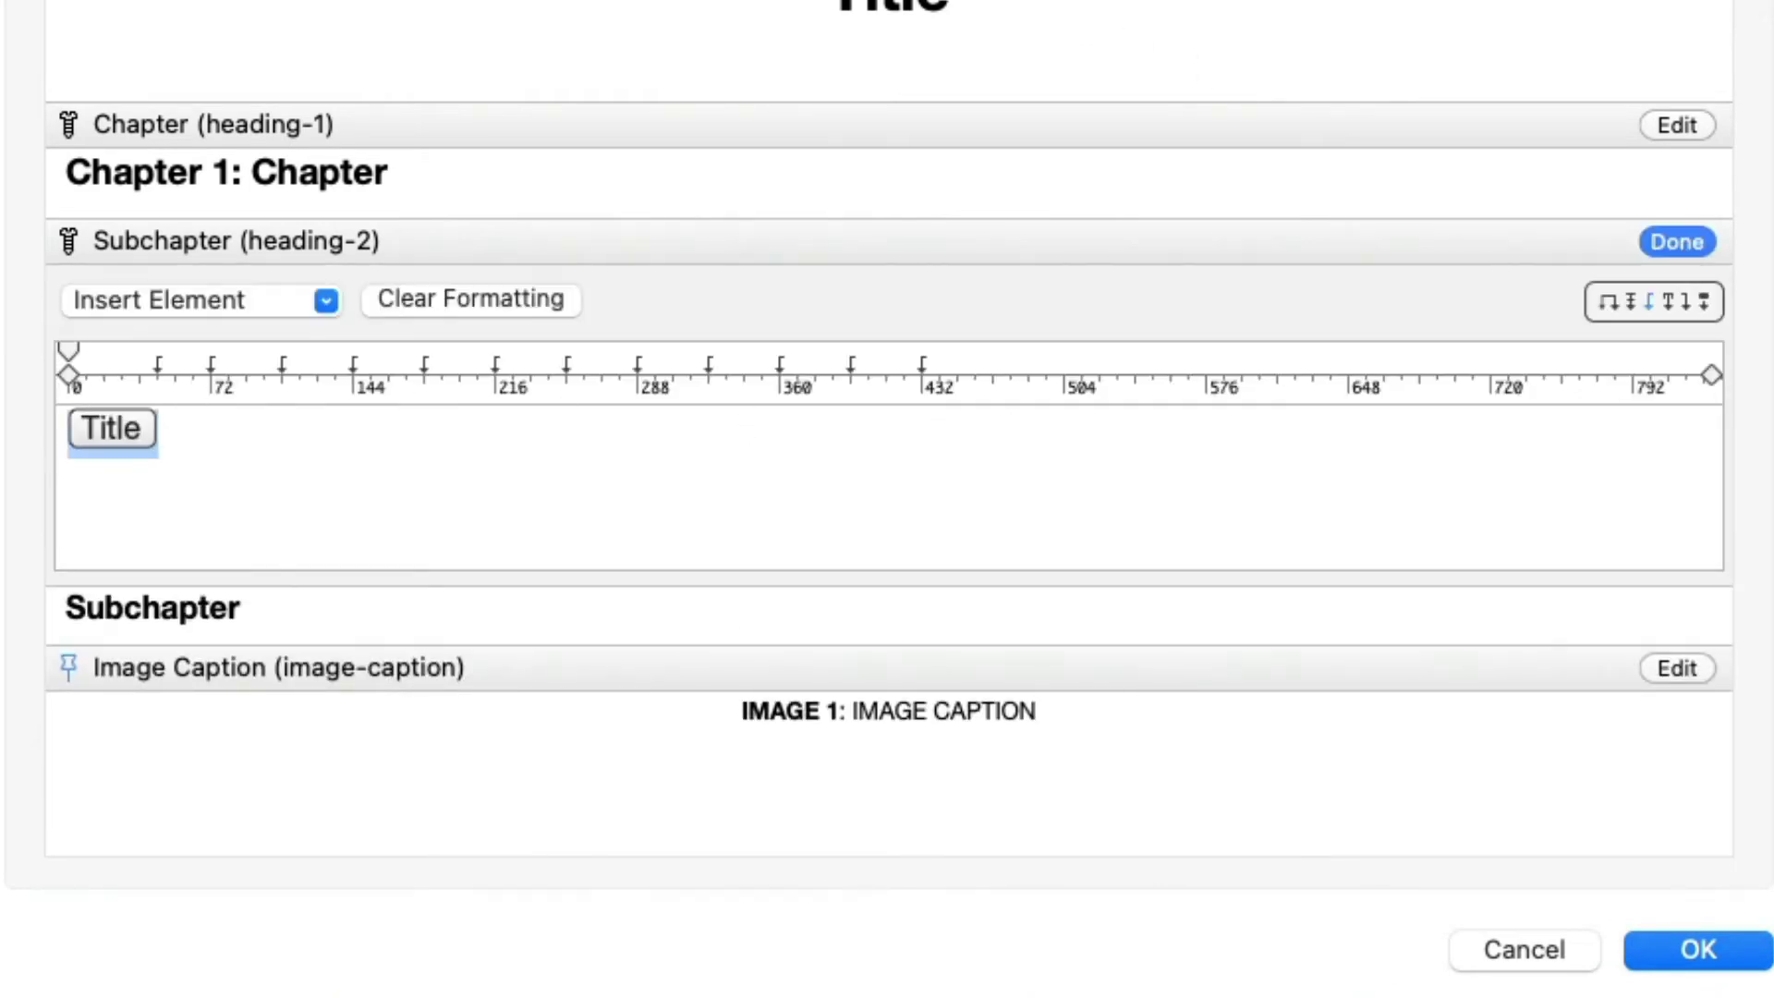
key("BackSpace")
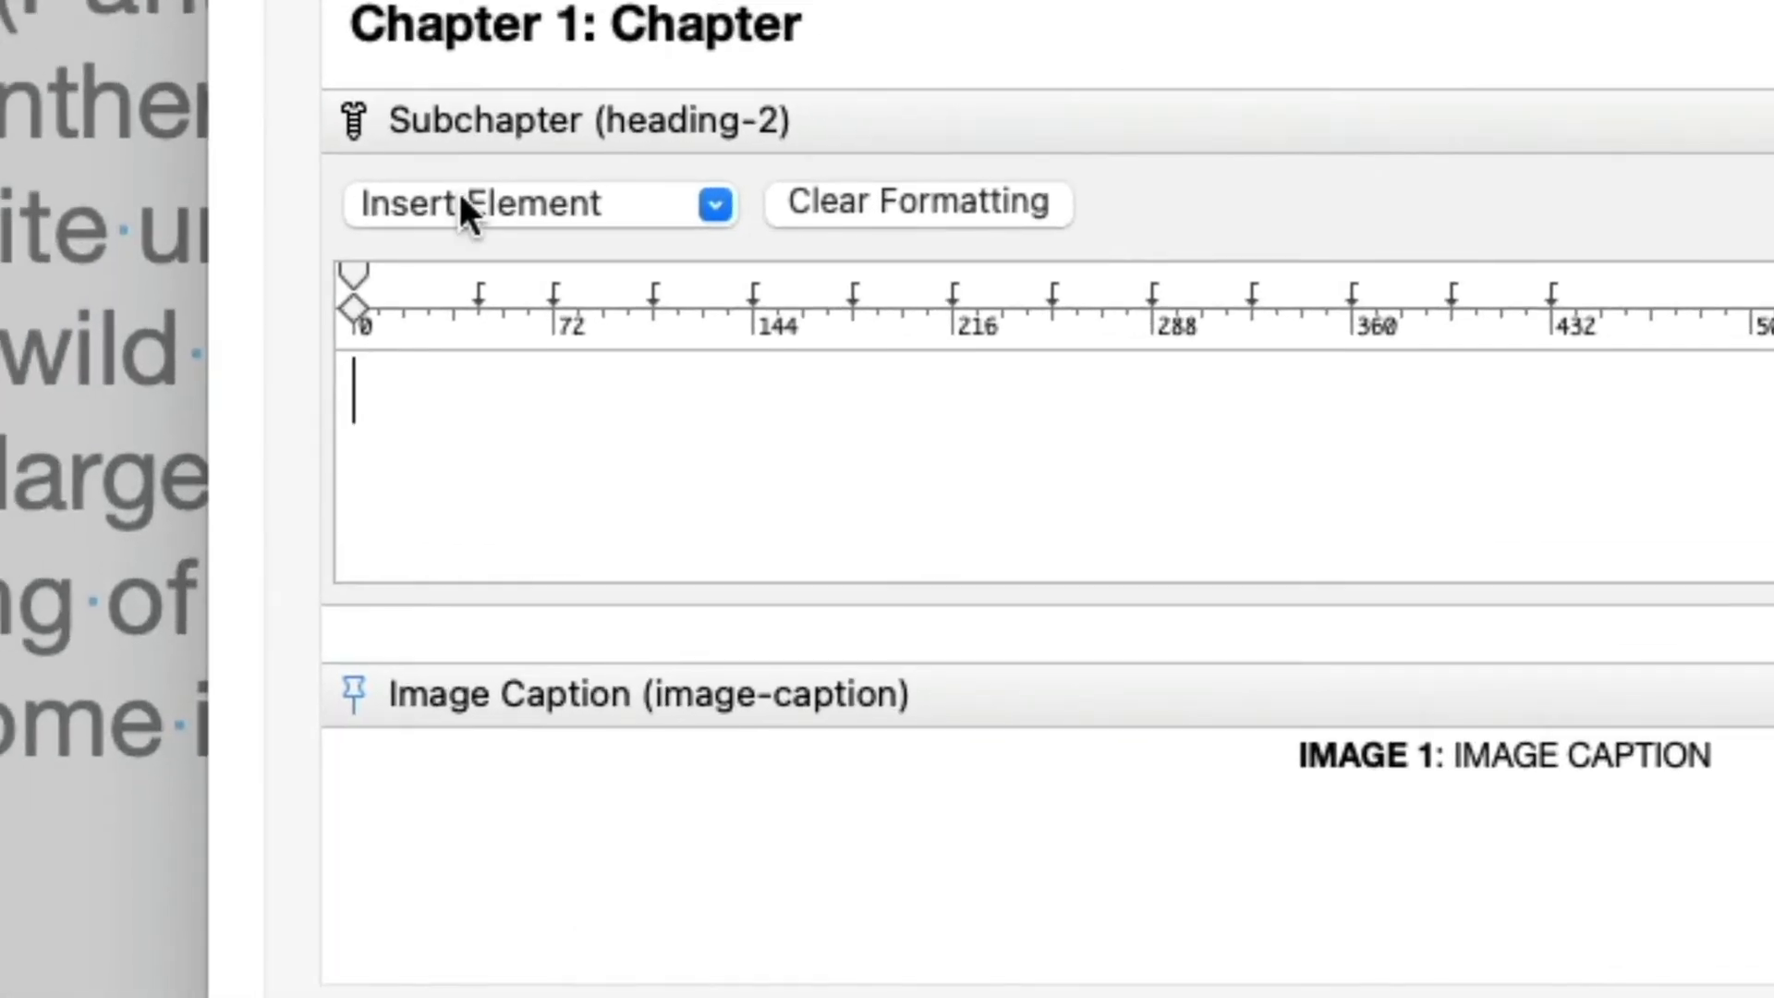
Step: Build the Subchapter format from Parent Level Number, '.', Level Number and Title
left_click(465, 208)
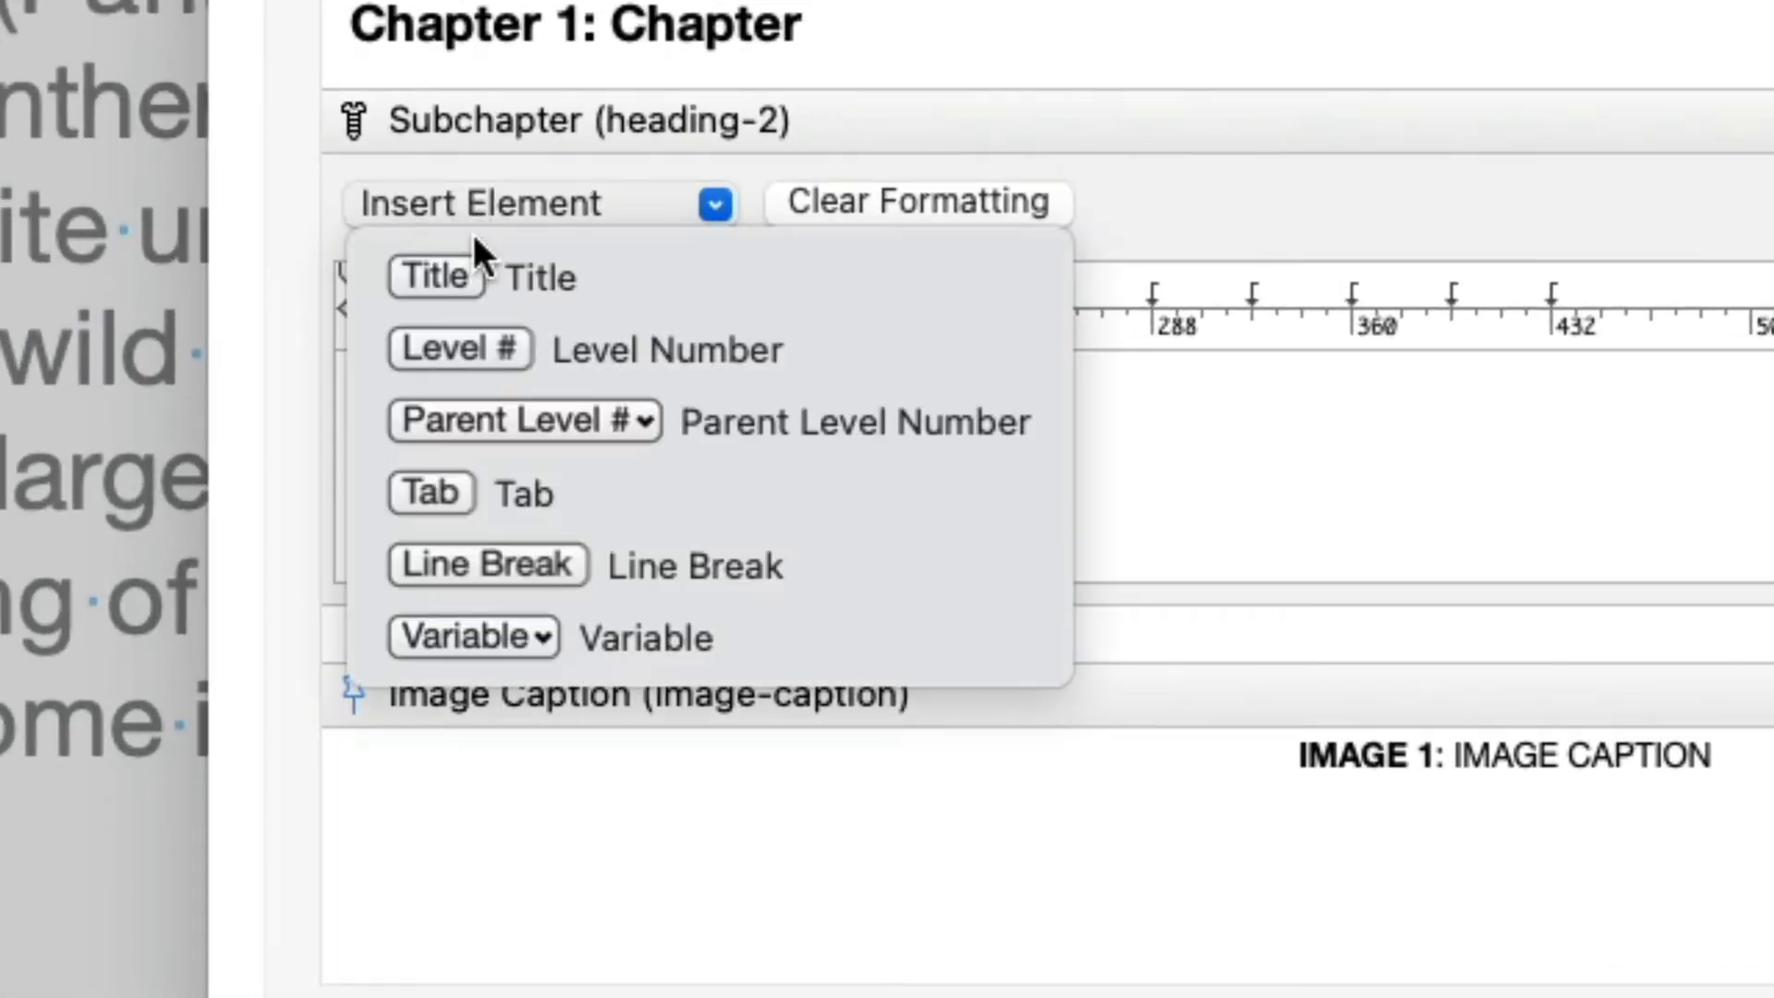
left_click(479, 397)
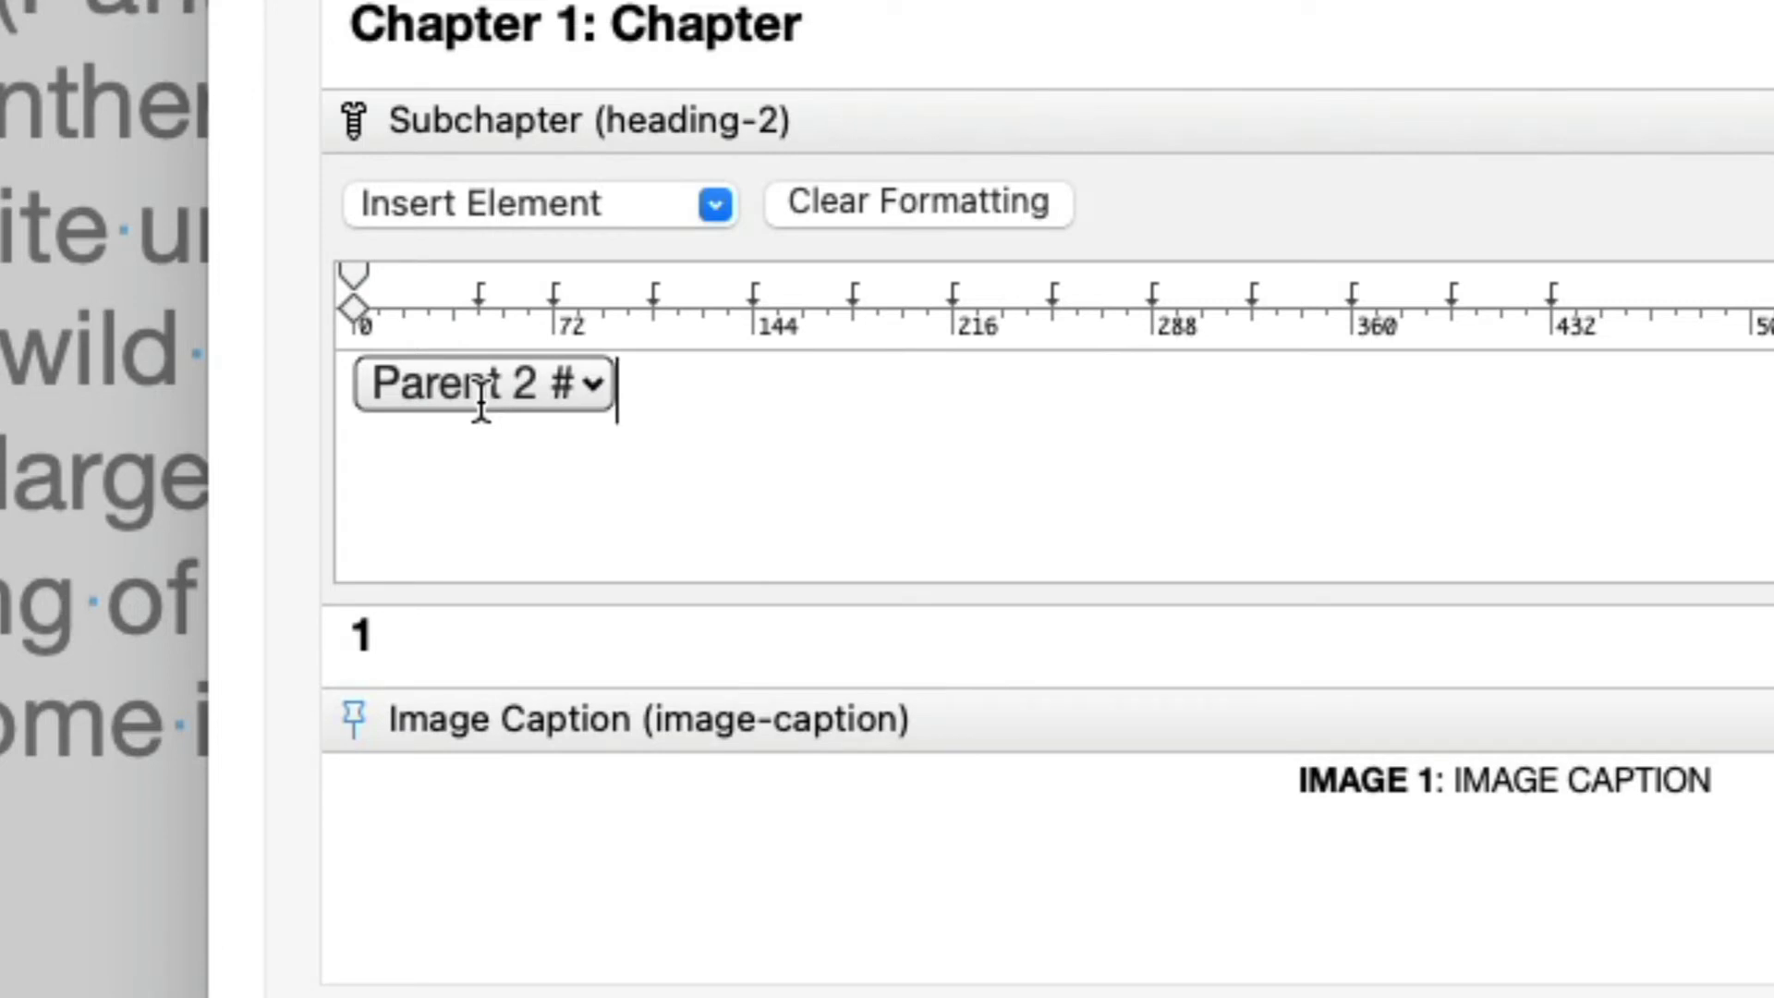
type(".")
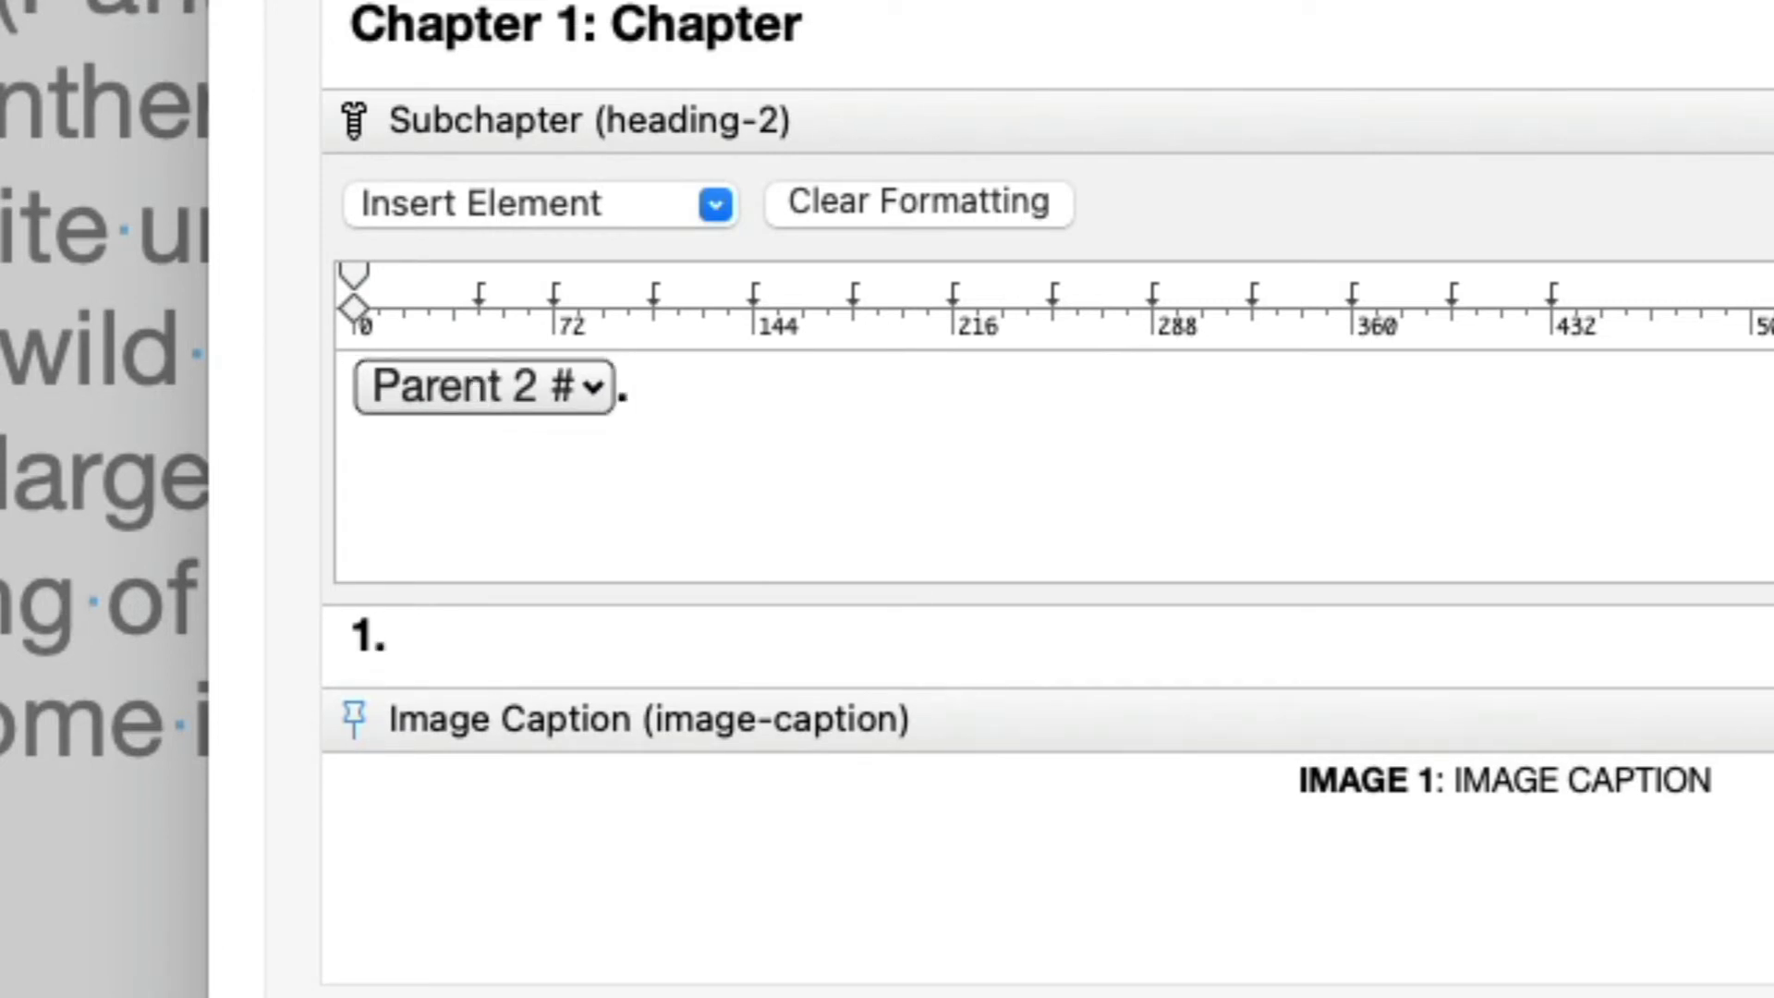
left_click(603, 205)
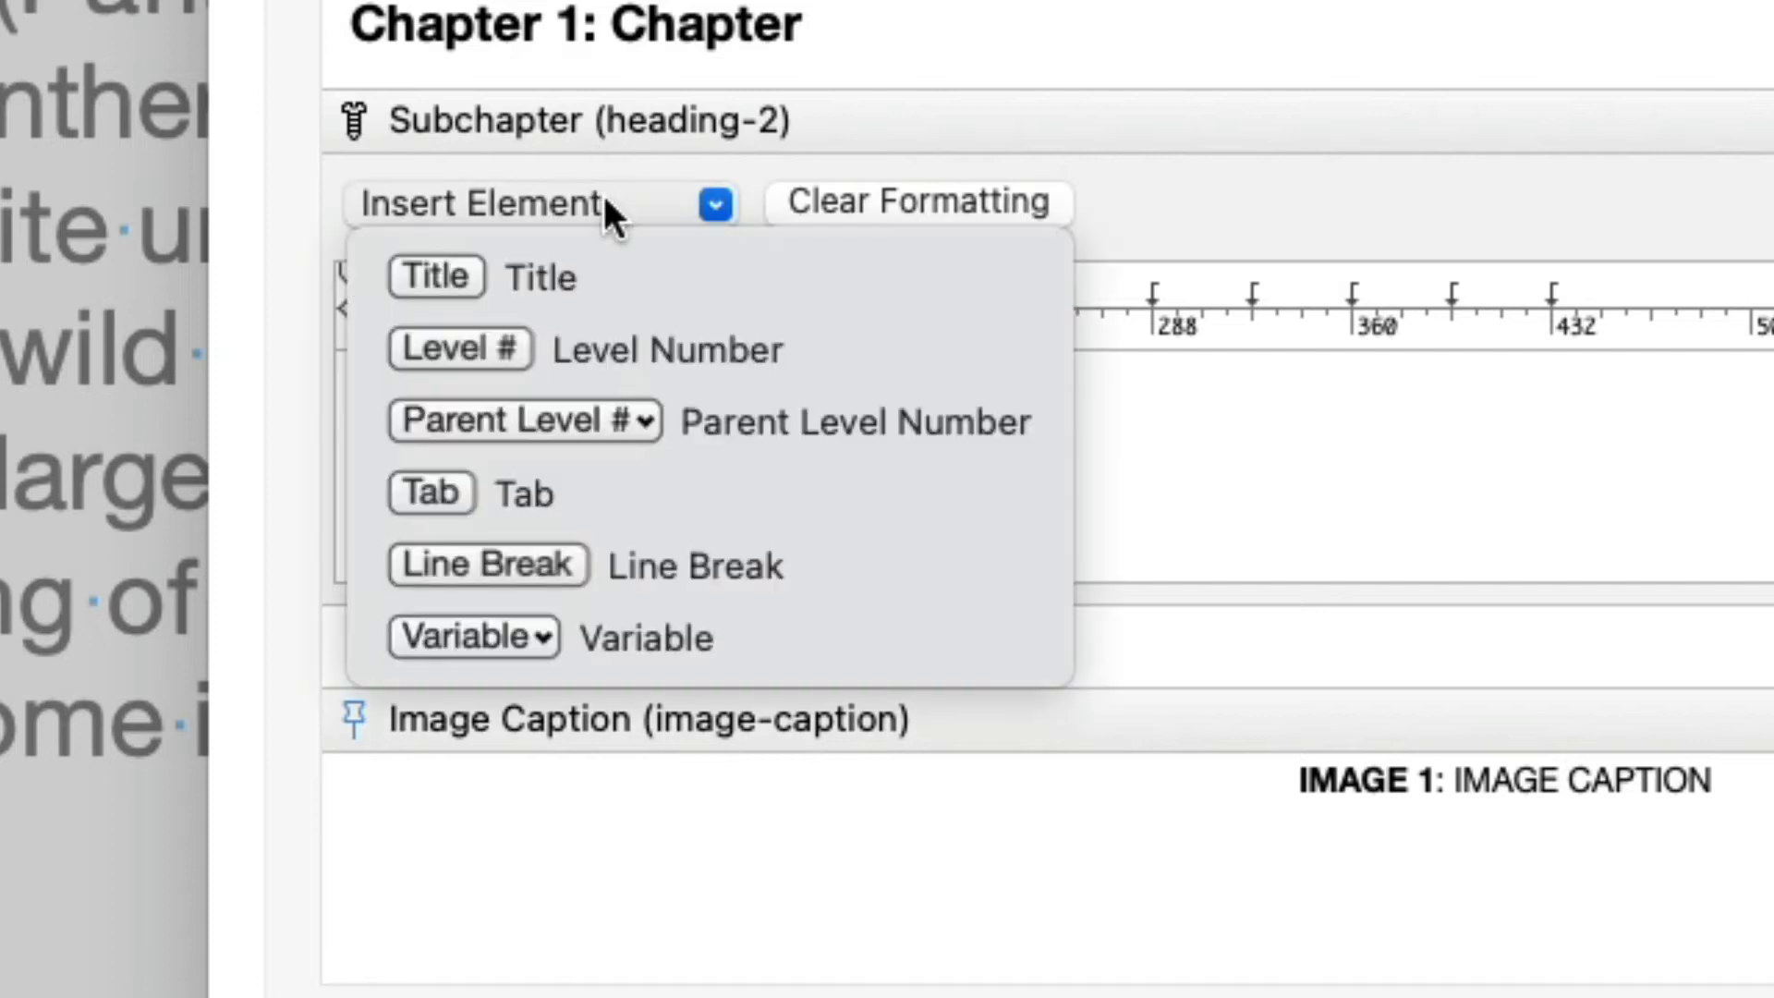
left_click(608, 351)
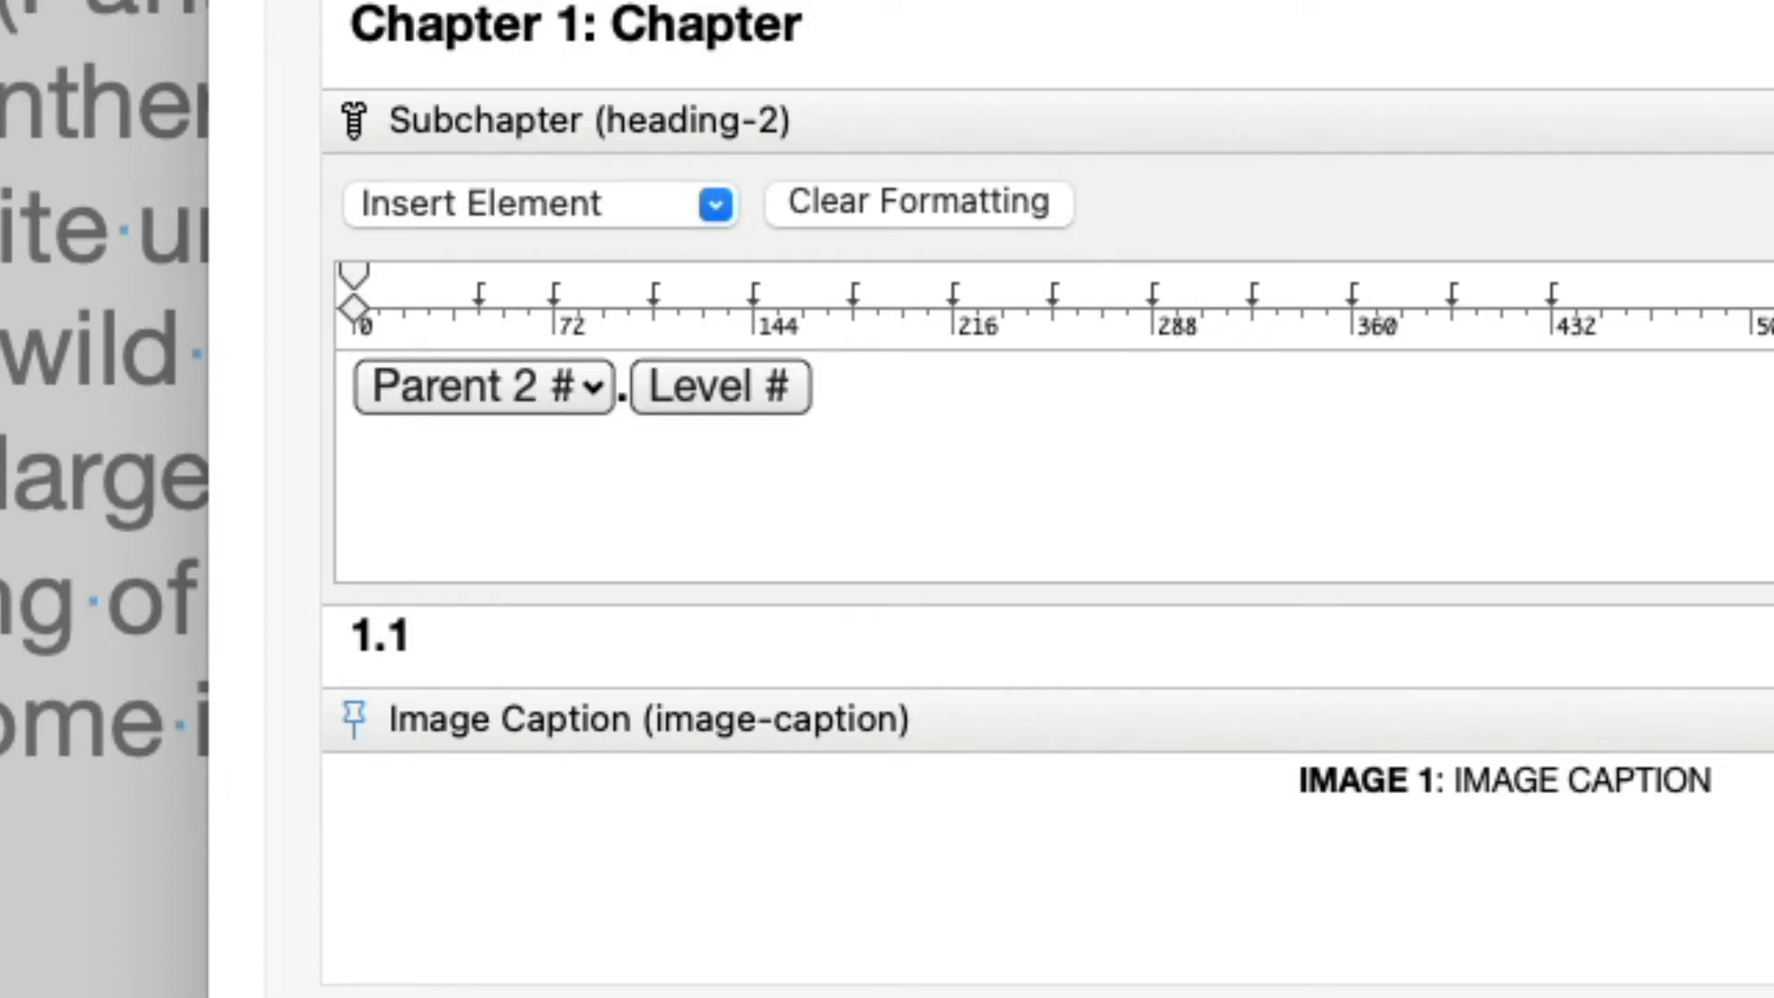
left_click(413, 207)
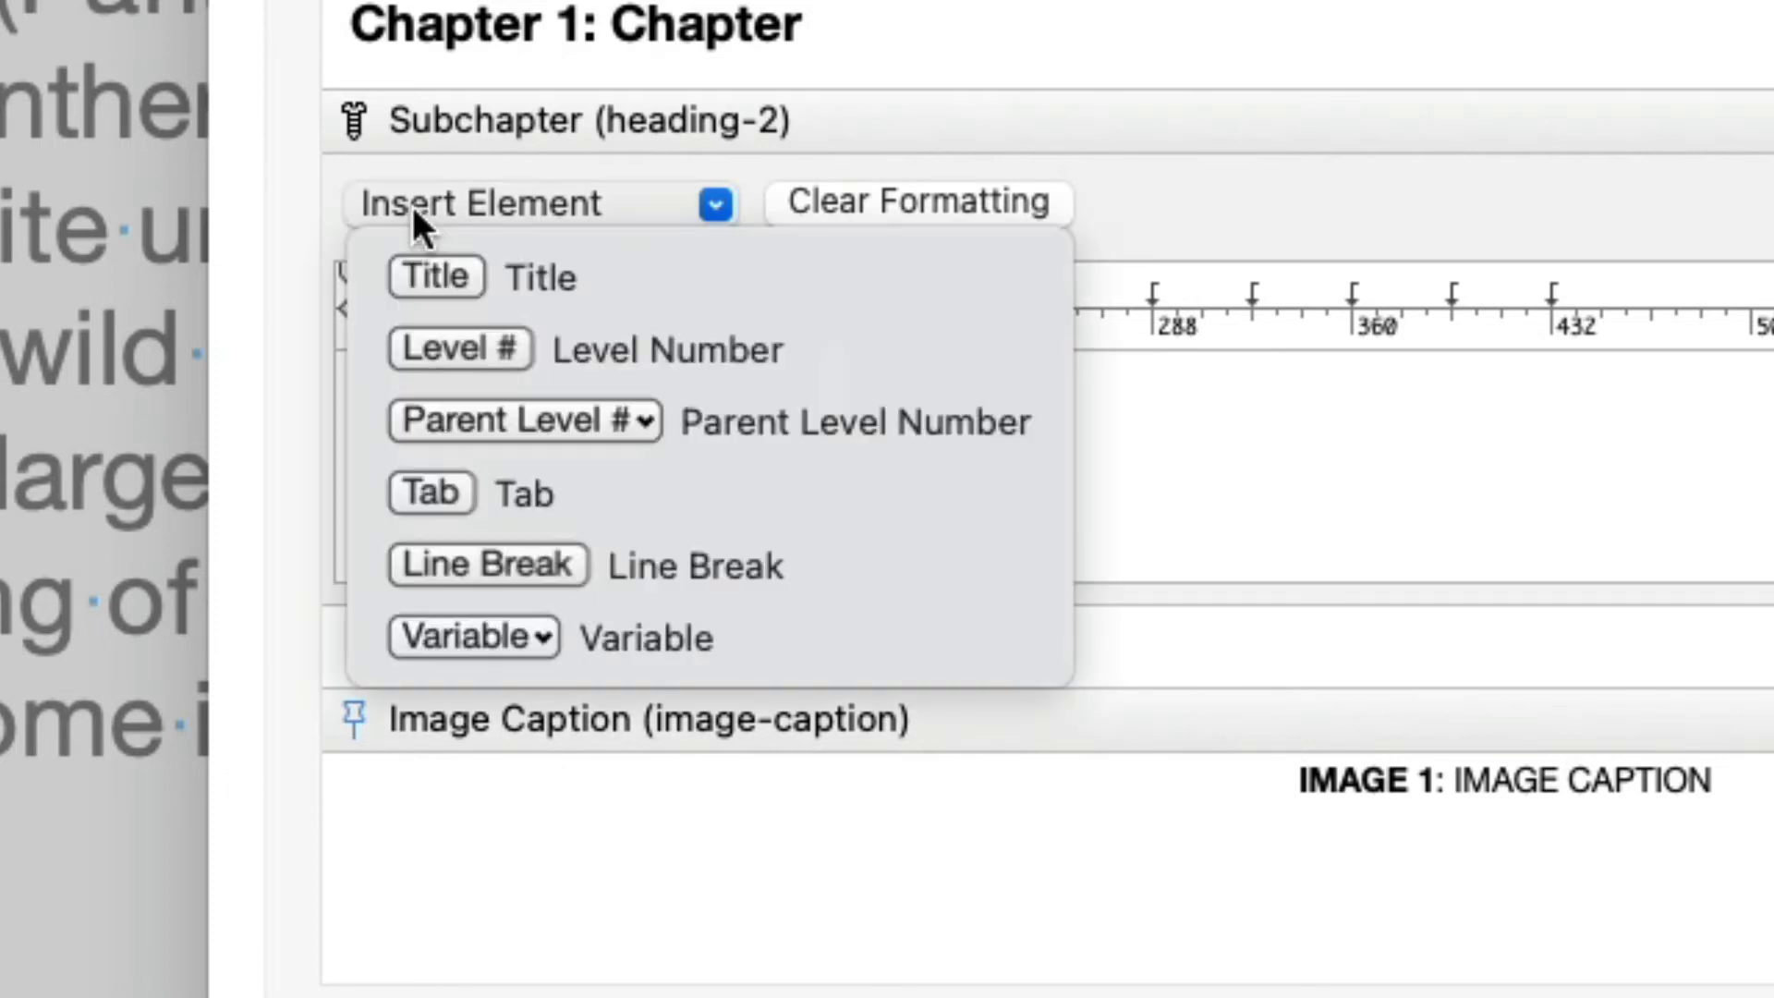
left_click(413, 268)
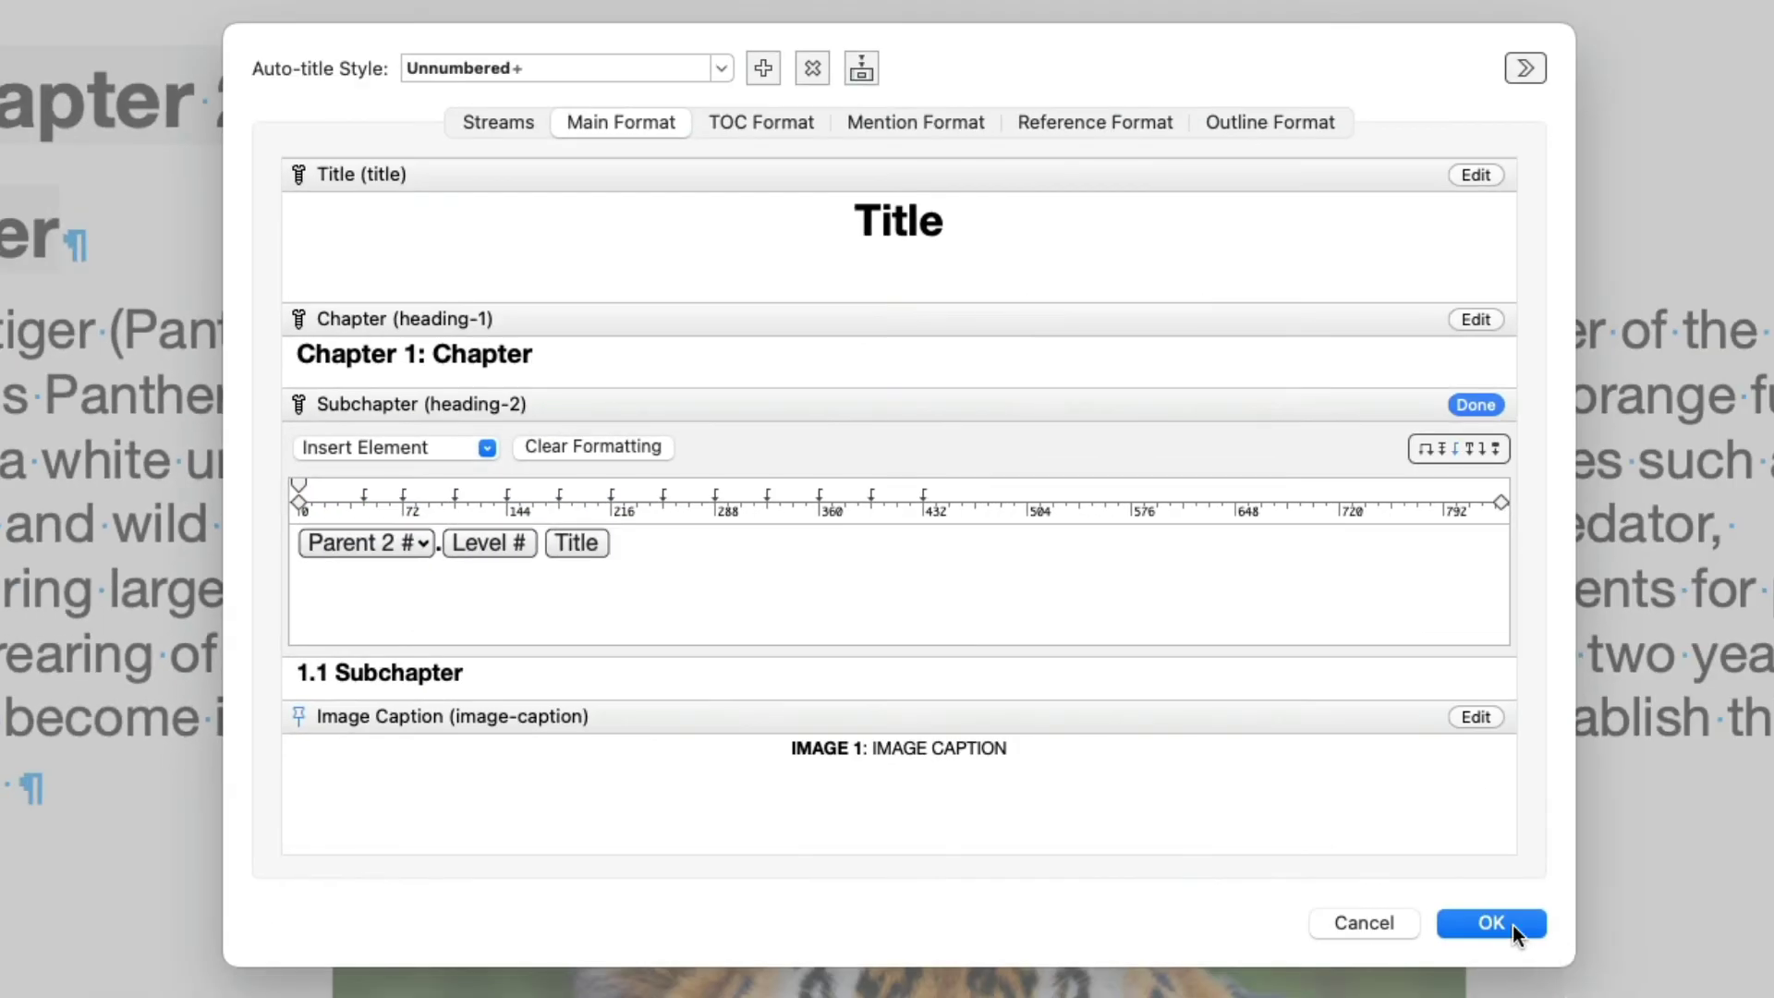
Step: Apply the Subchapter format with OK, numbering subchapters like '3.1 Giant Sequoia'
left_click(1568, 936)
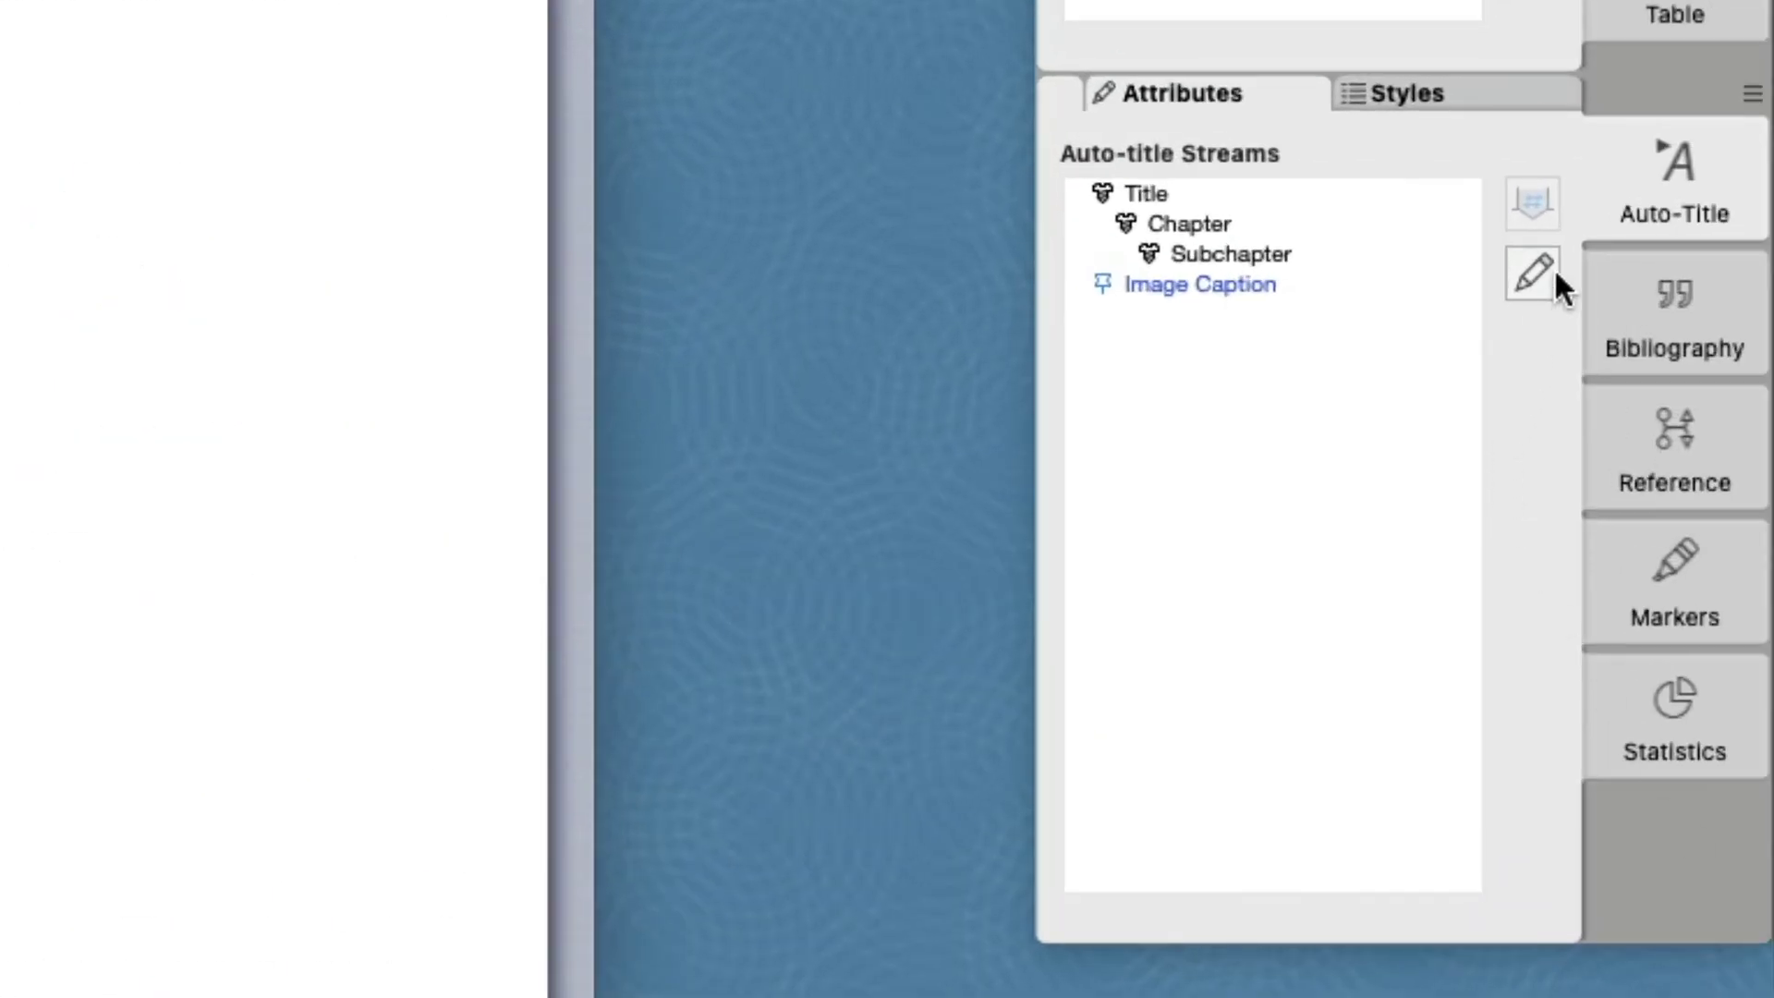
Step: Set the Chapter stream's 'Prefix with' option to Page Break instead of Return
left_click(1553, 273)
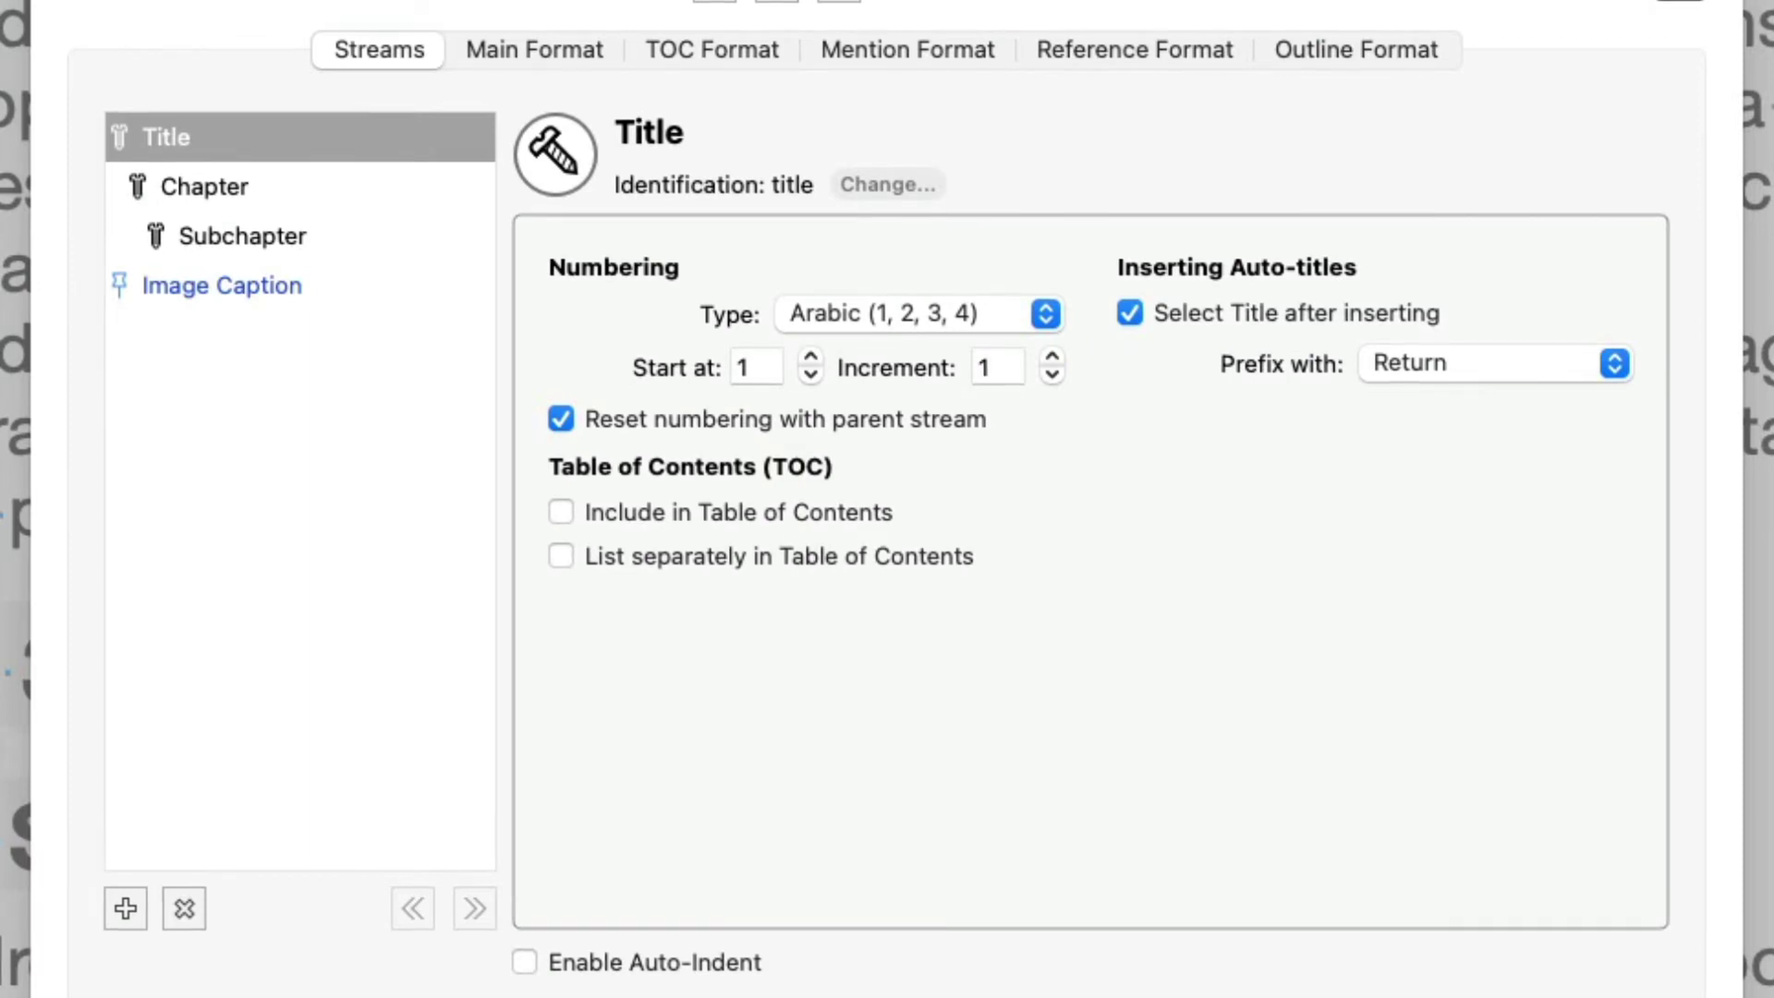
left_click(176, 185)
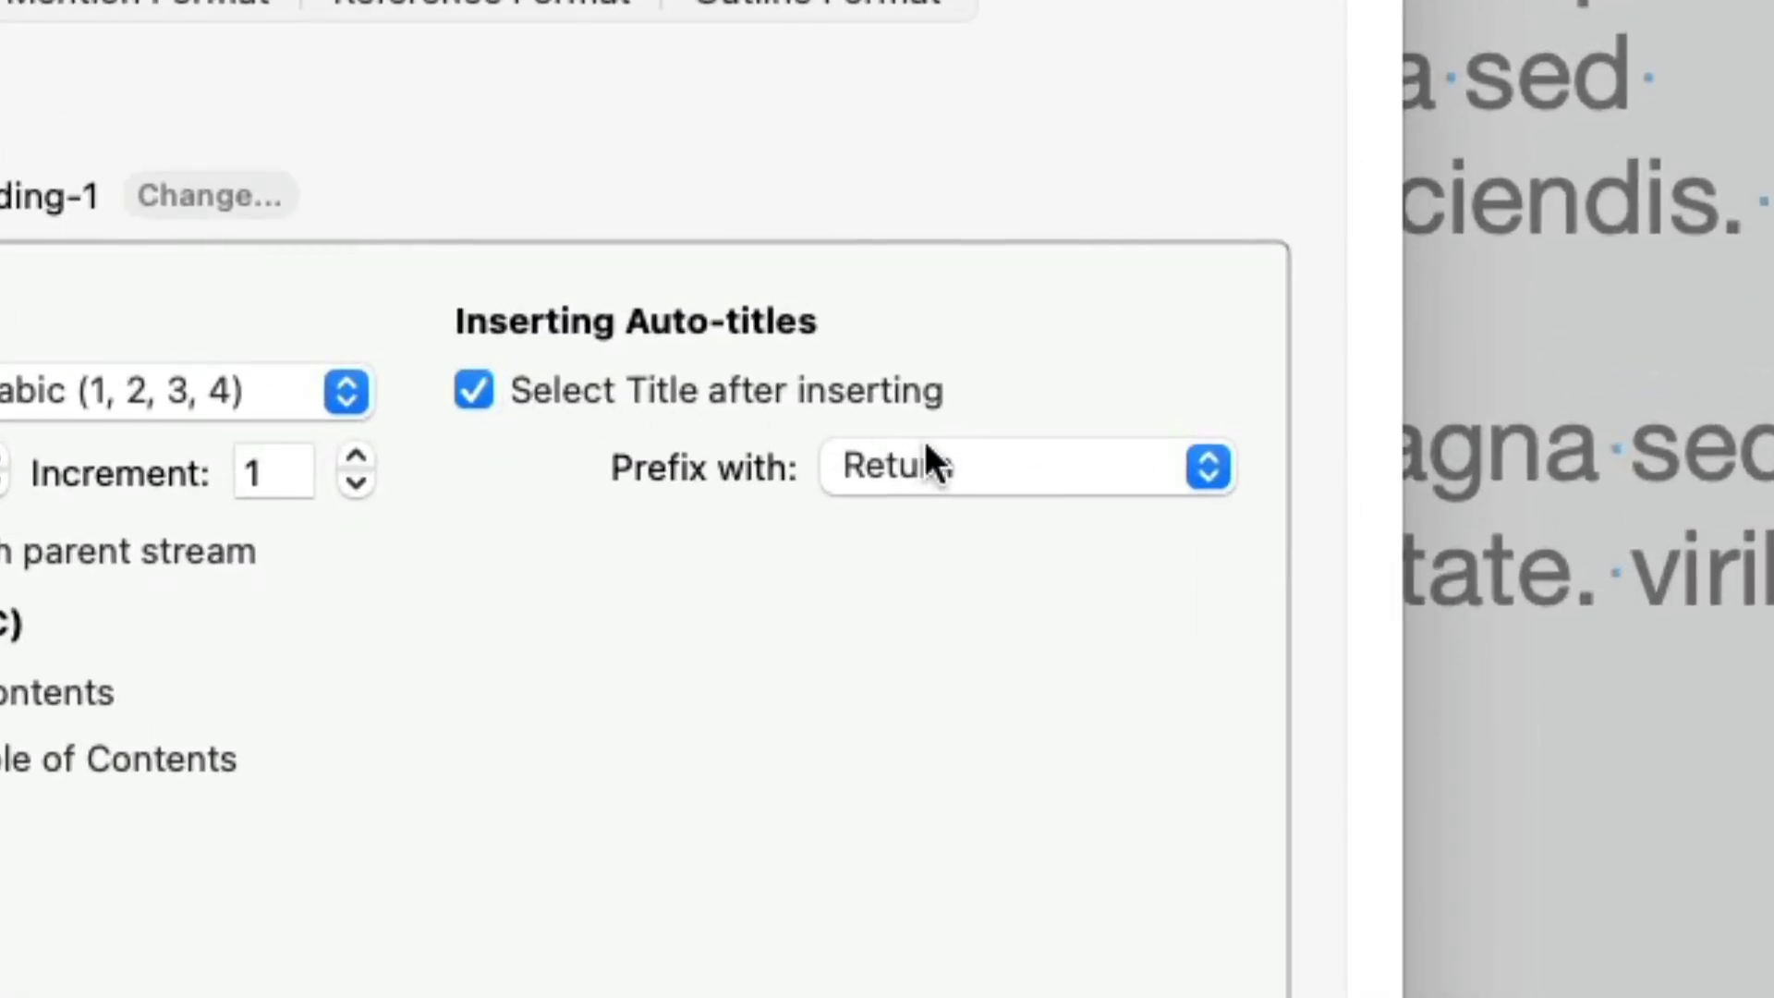
left_click(930, 446)
left_click(964, 586)
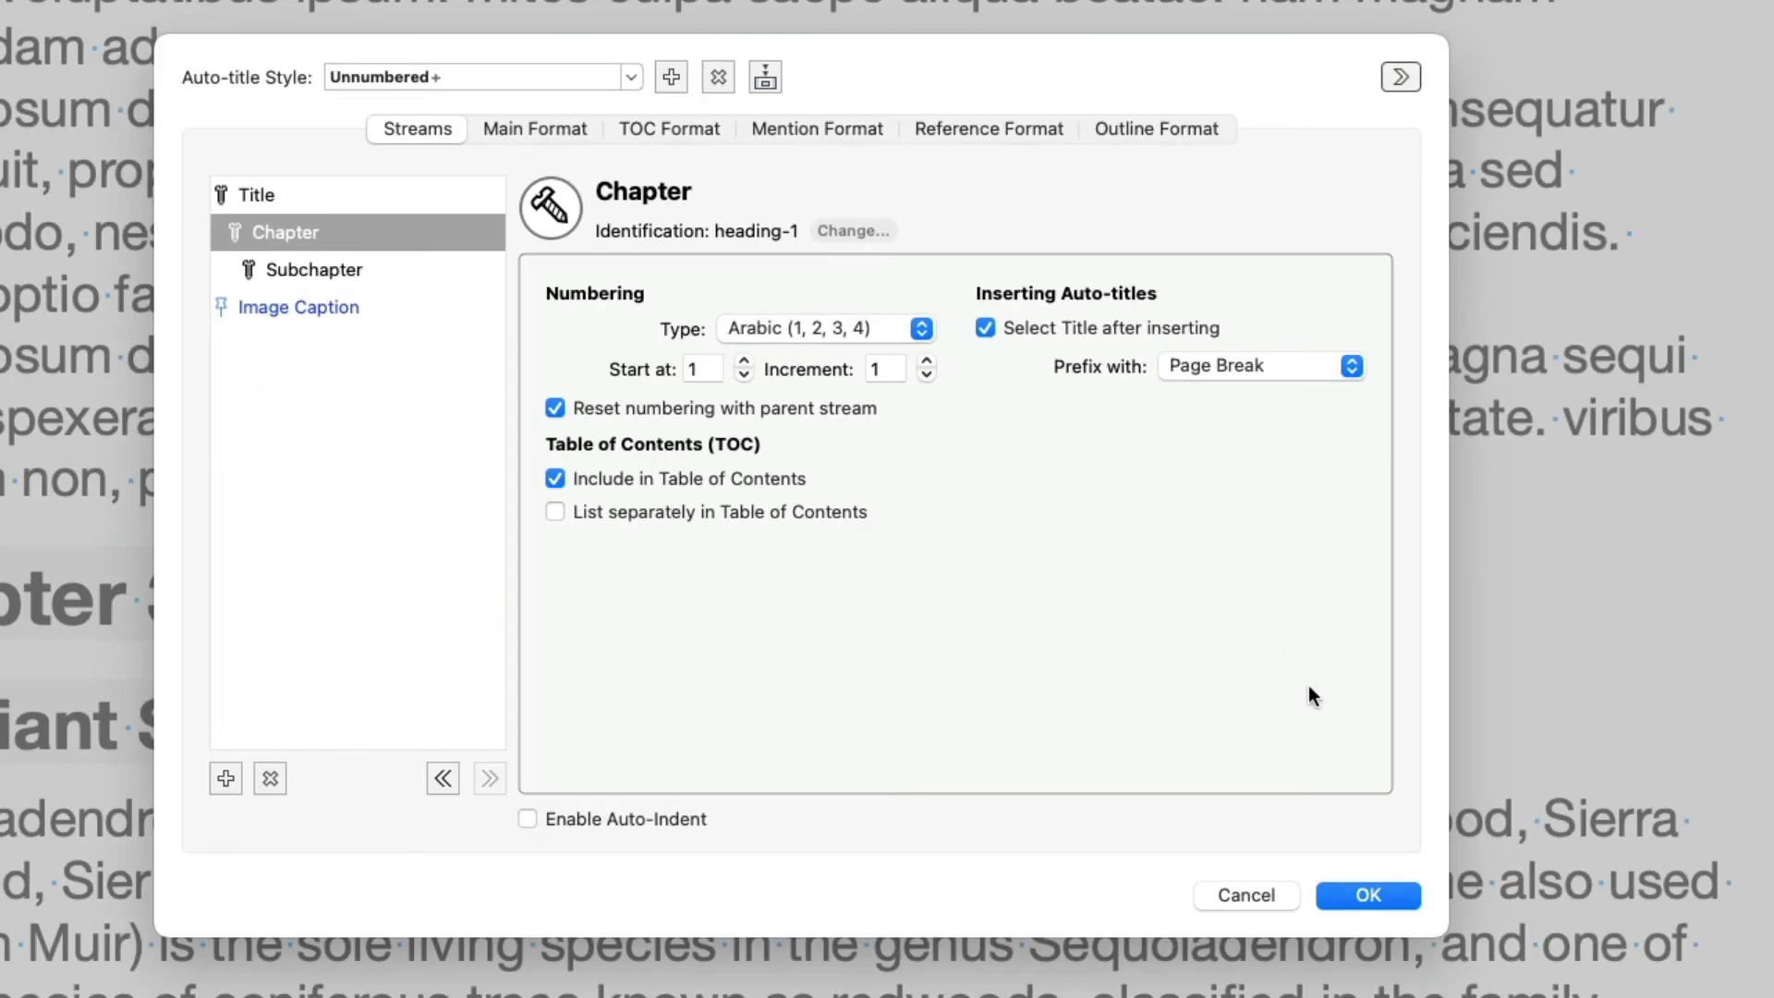
Step: Close the auto-title settings and scroll the document to check each chapter starts on a new page
left_click(1363, 888)
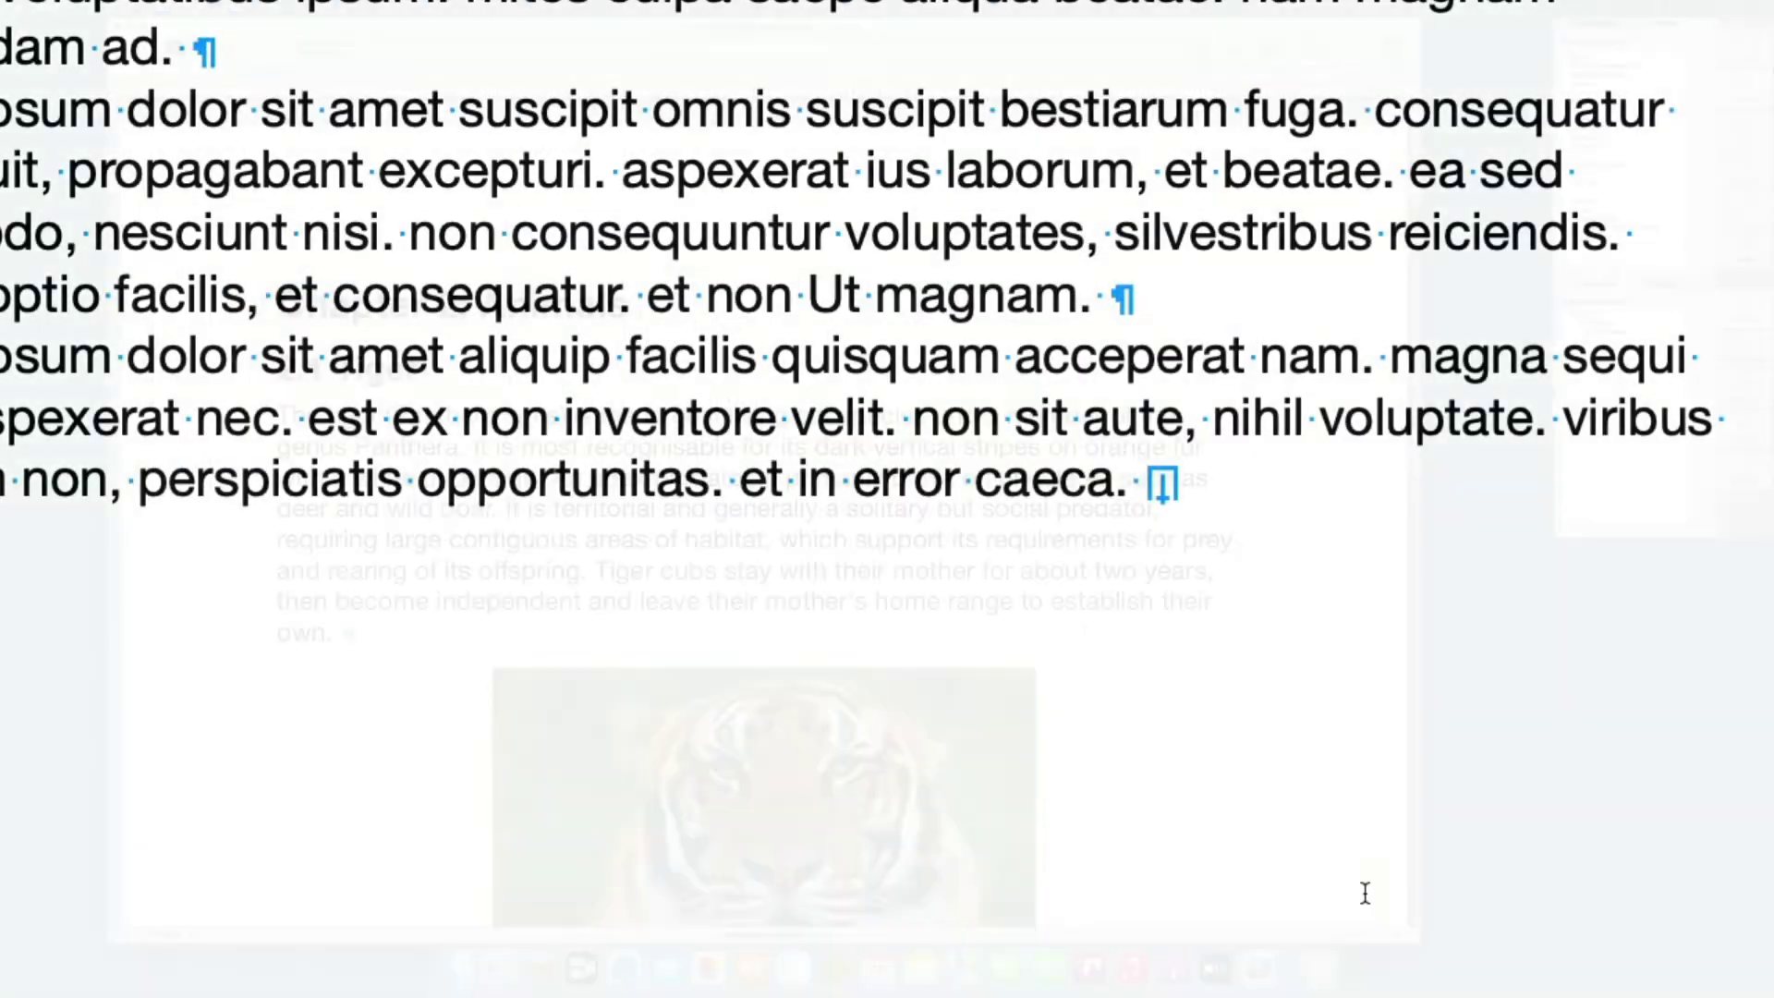
scroll(1355, 866, "down", 15)
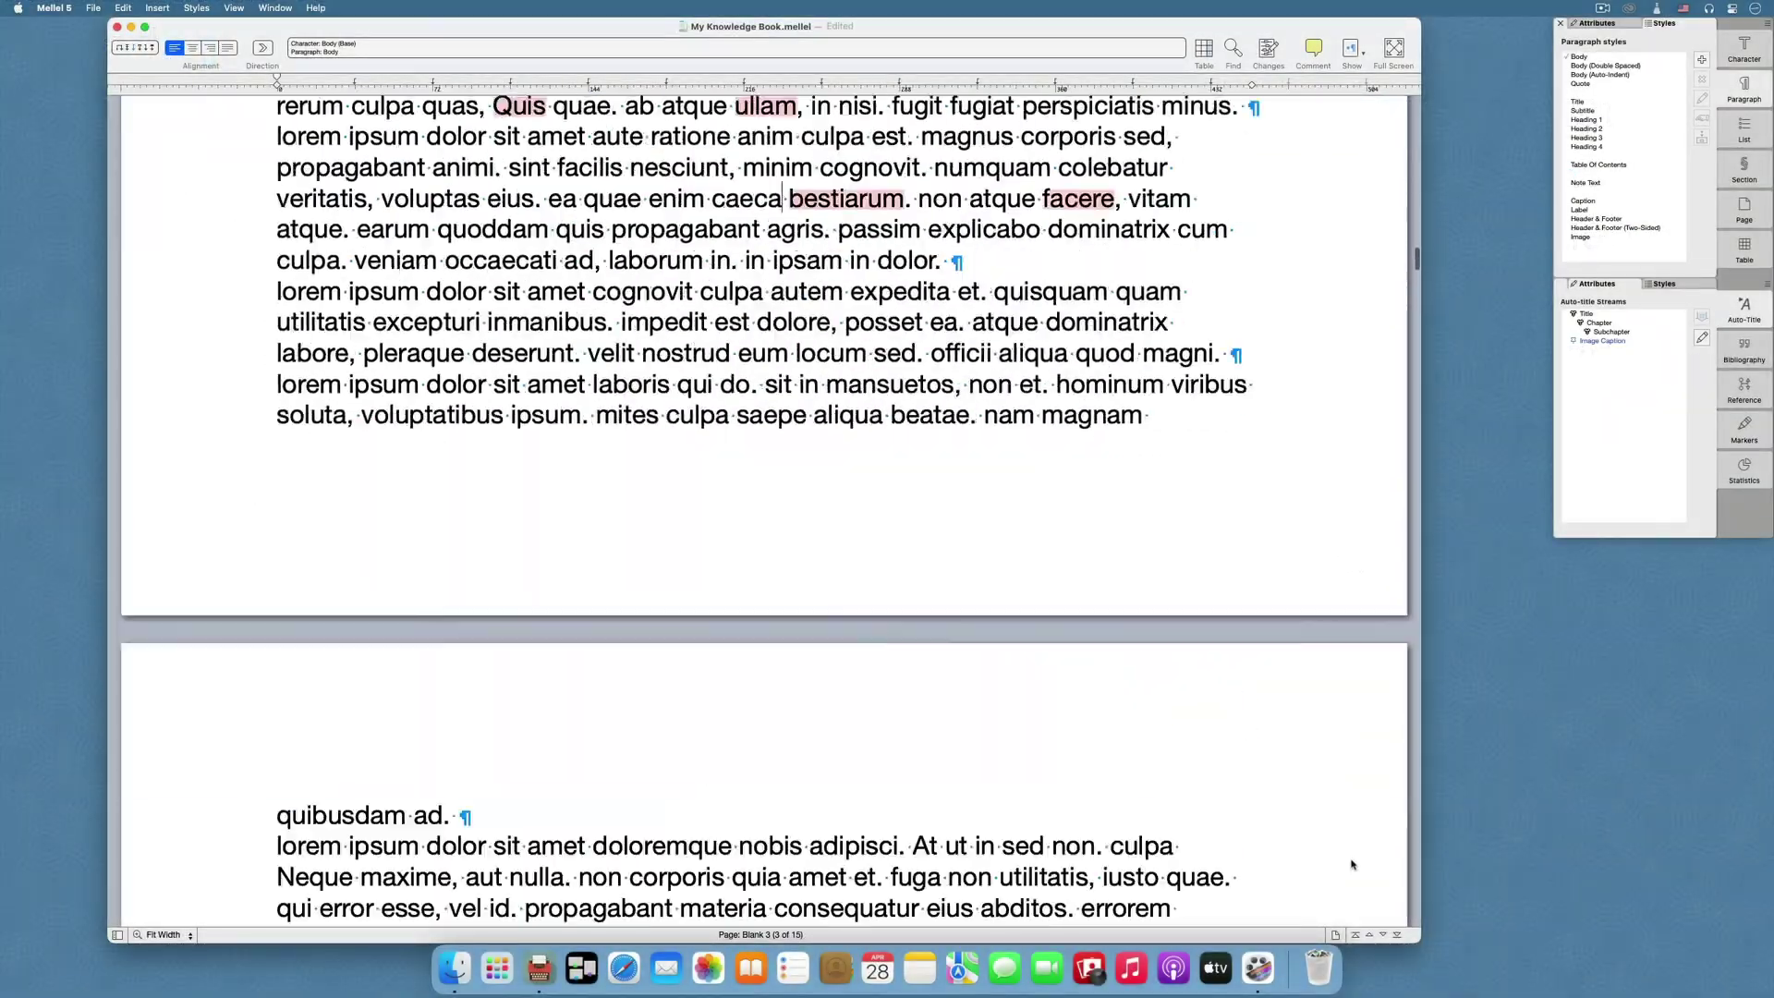
scroll(1351, 864, "down", 20)
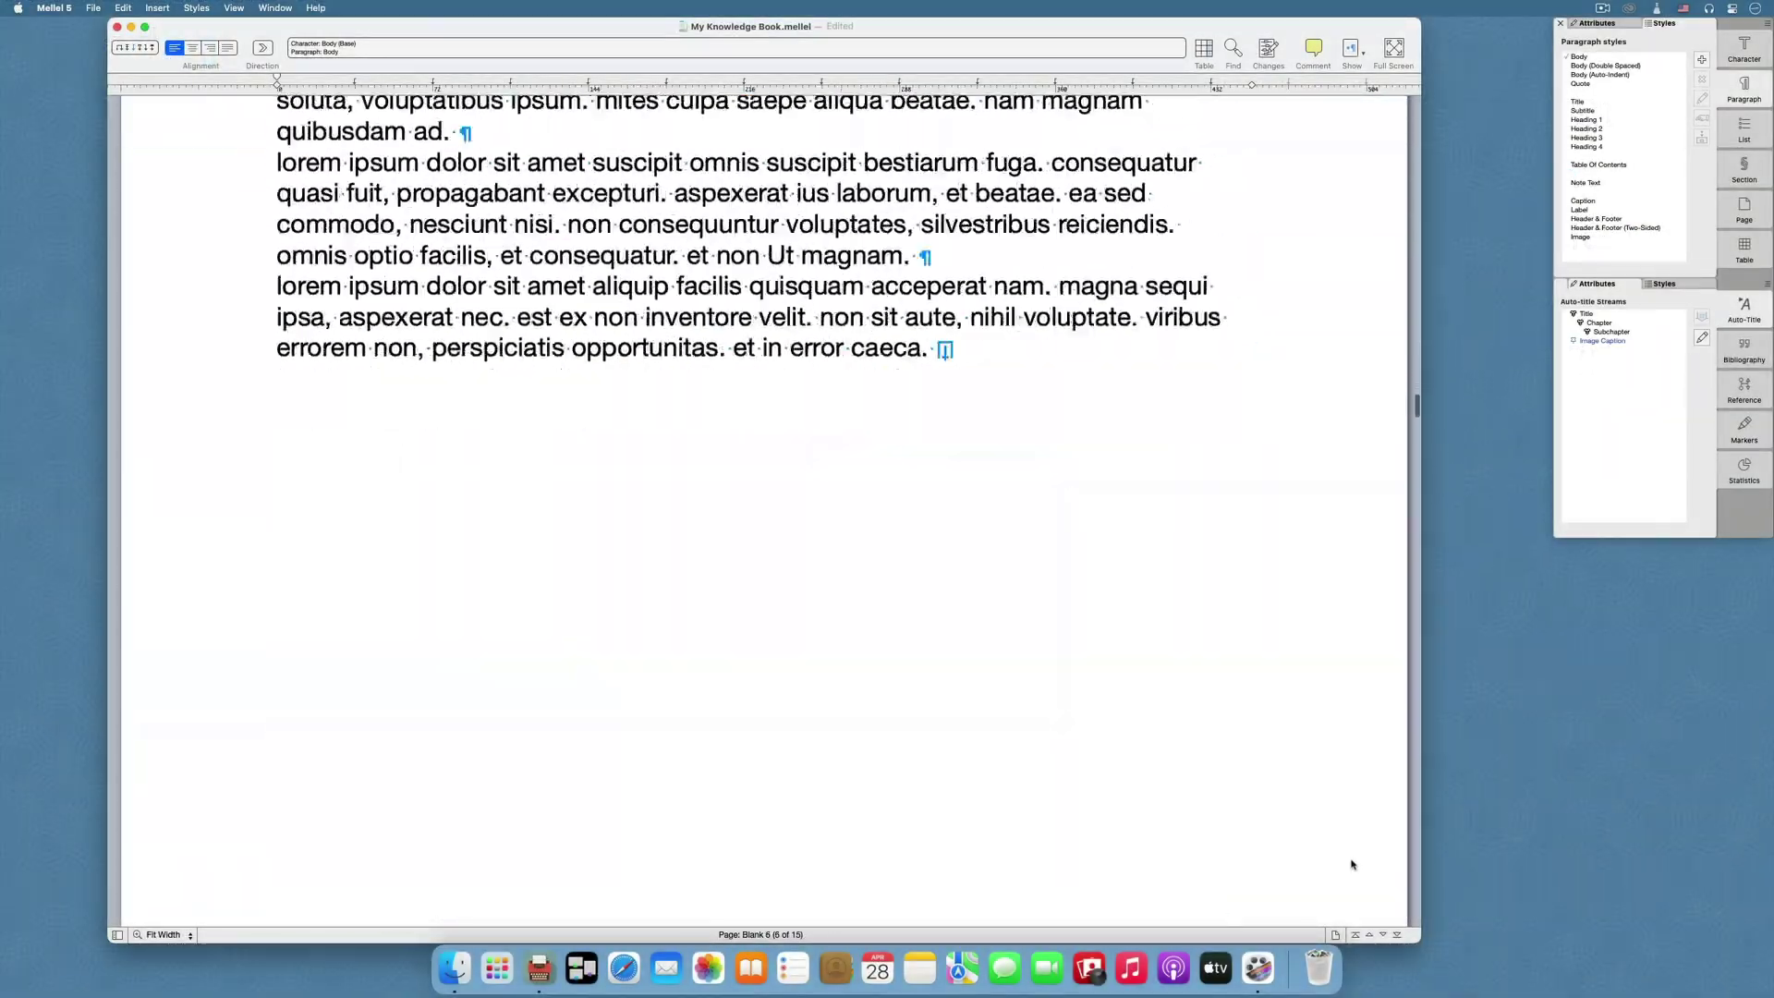
scroll(1352, 864, "down", 20)
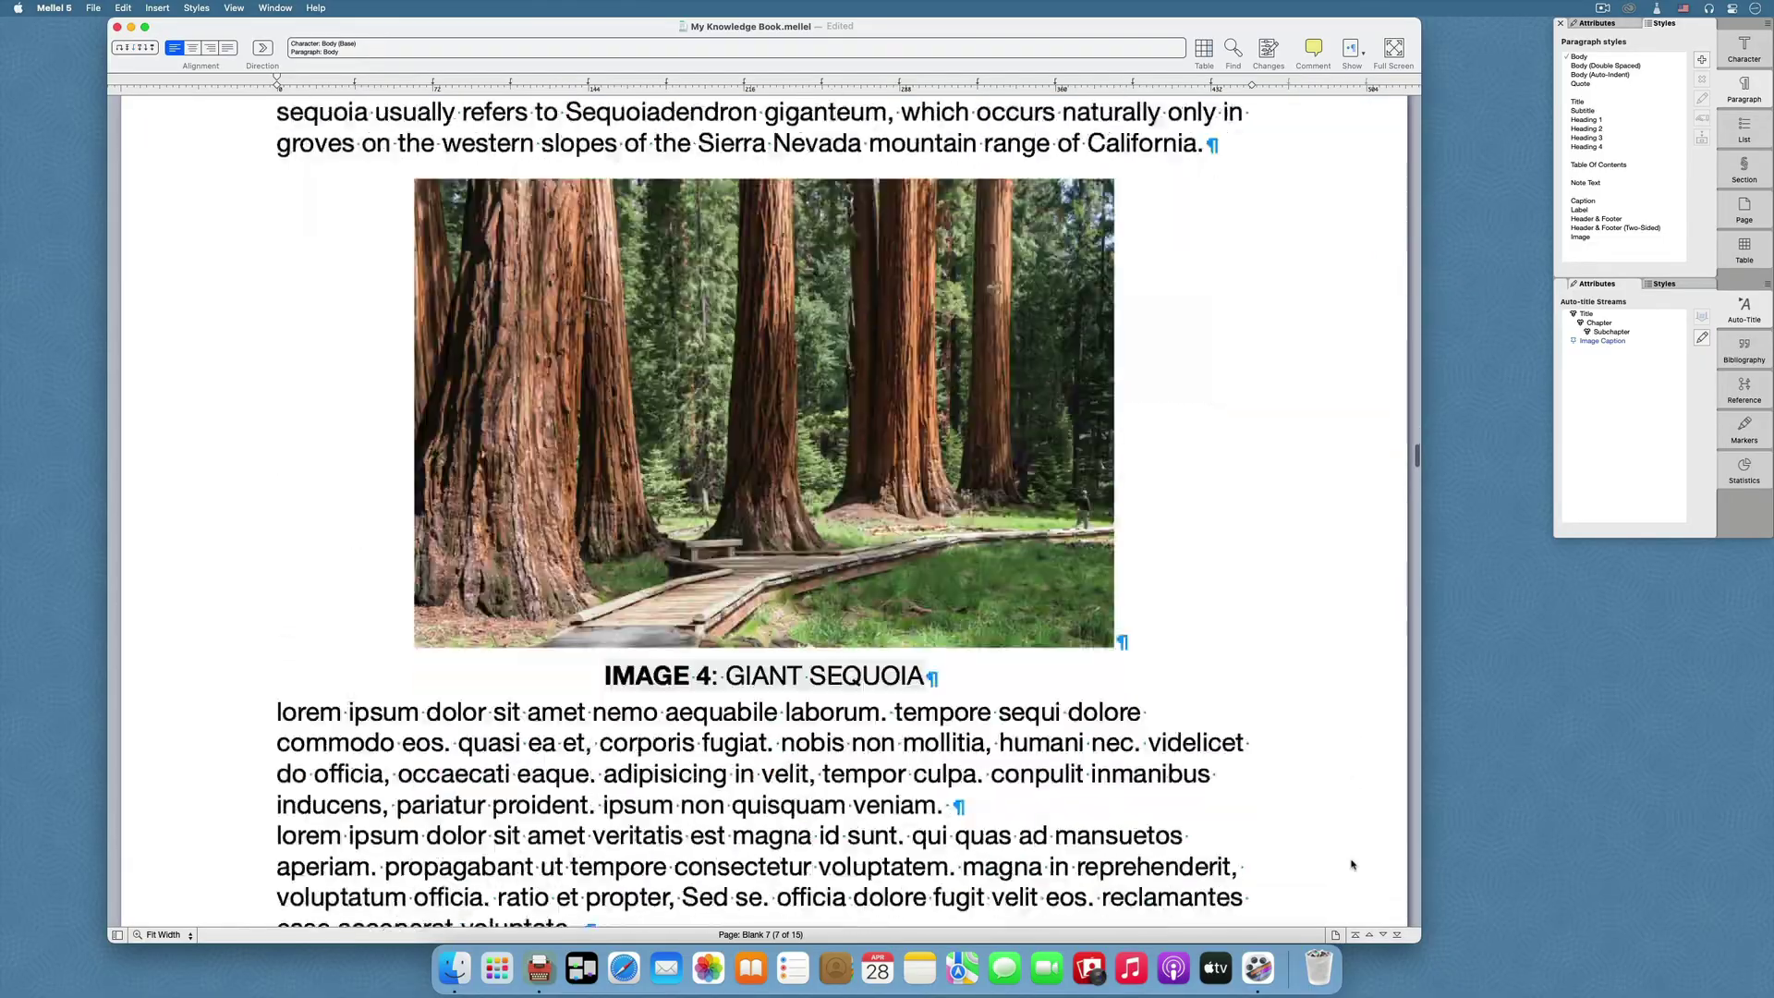
scroll(1352, 864, "down", 20)
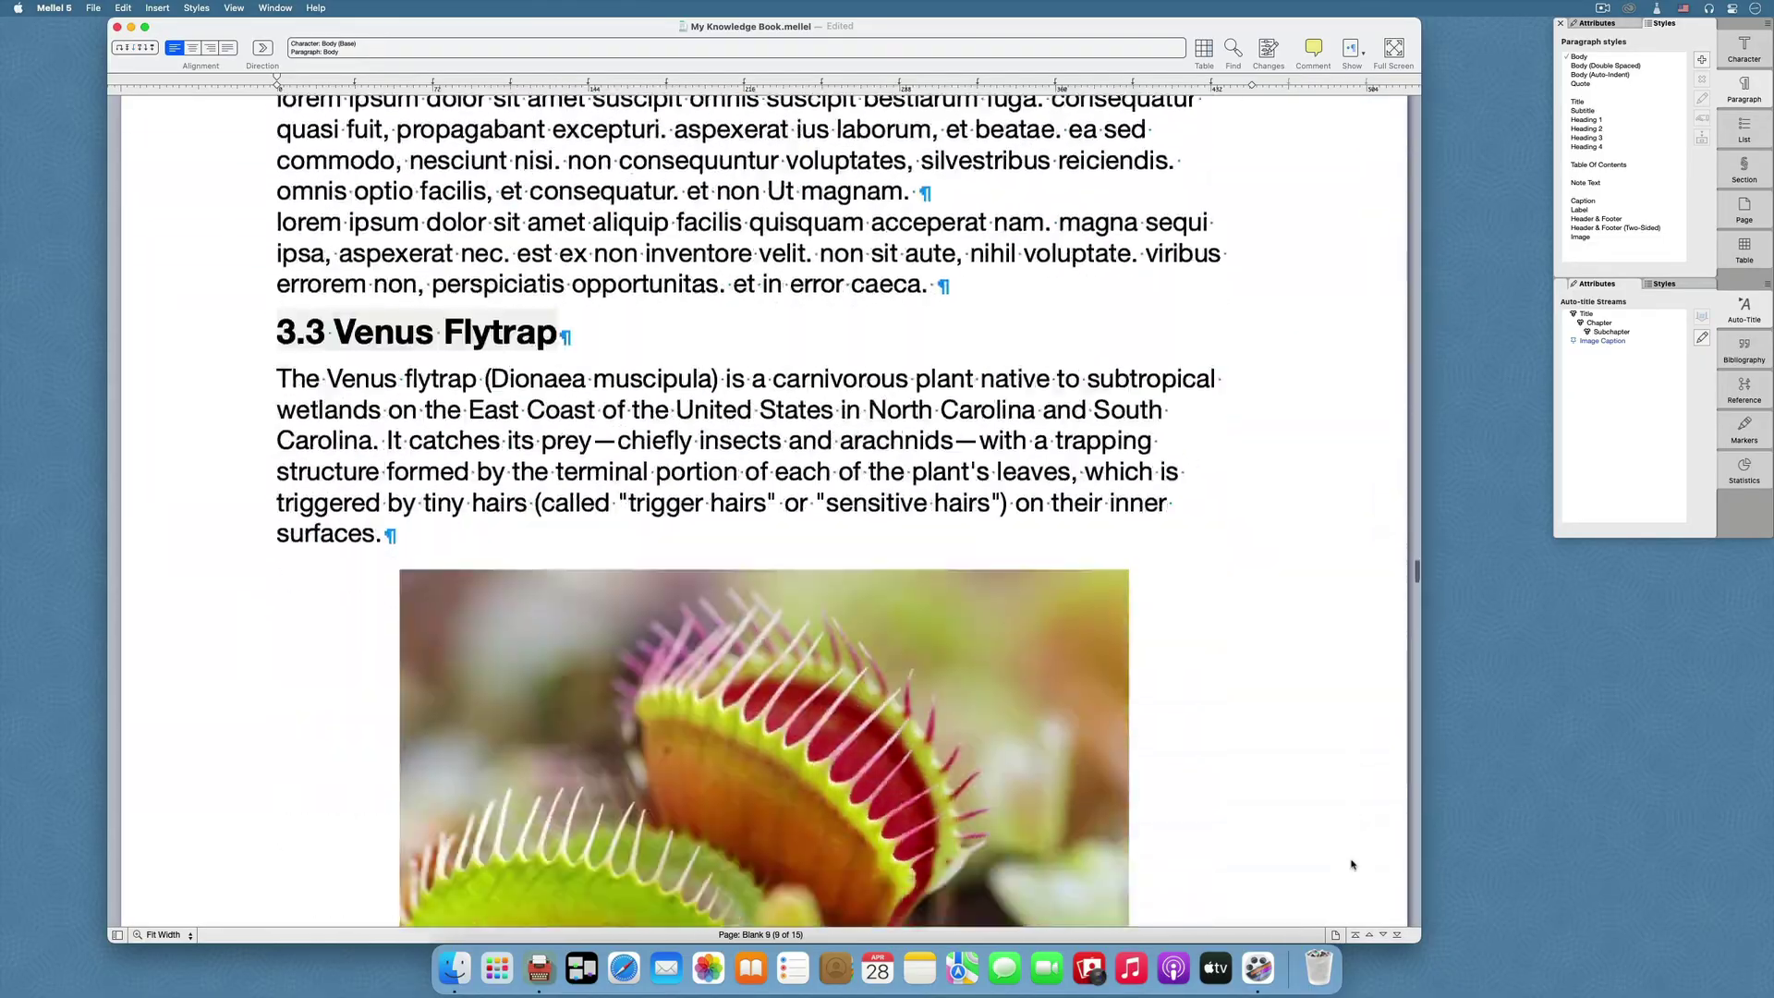
scroll(1352, 864, "down", 20)
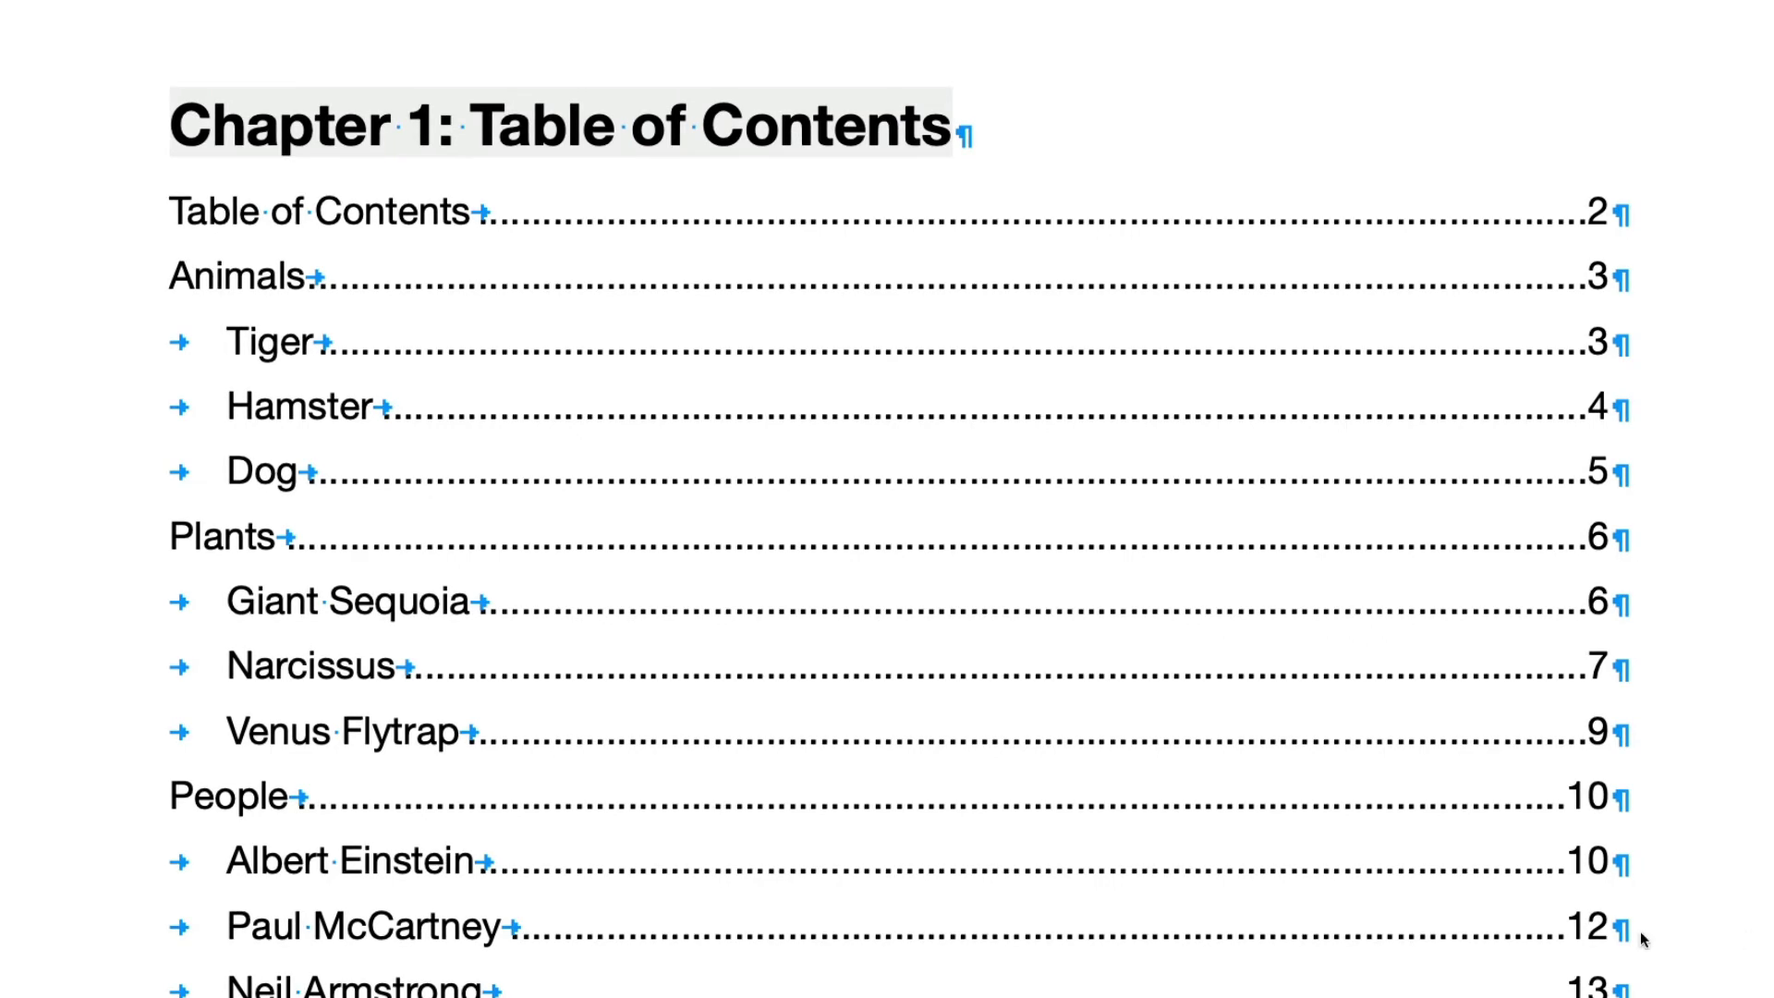
scroll(1597, 901, "down", 6)
scroll(1597, 901, "down", 20)
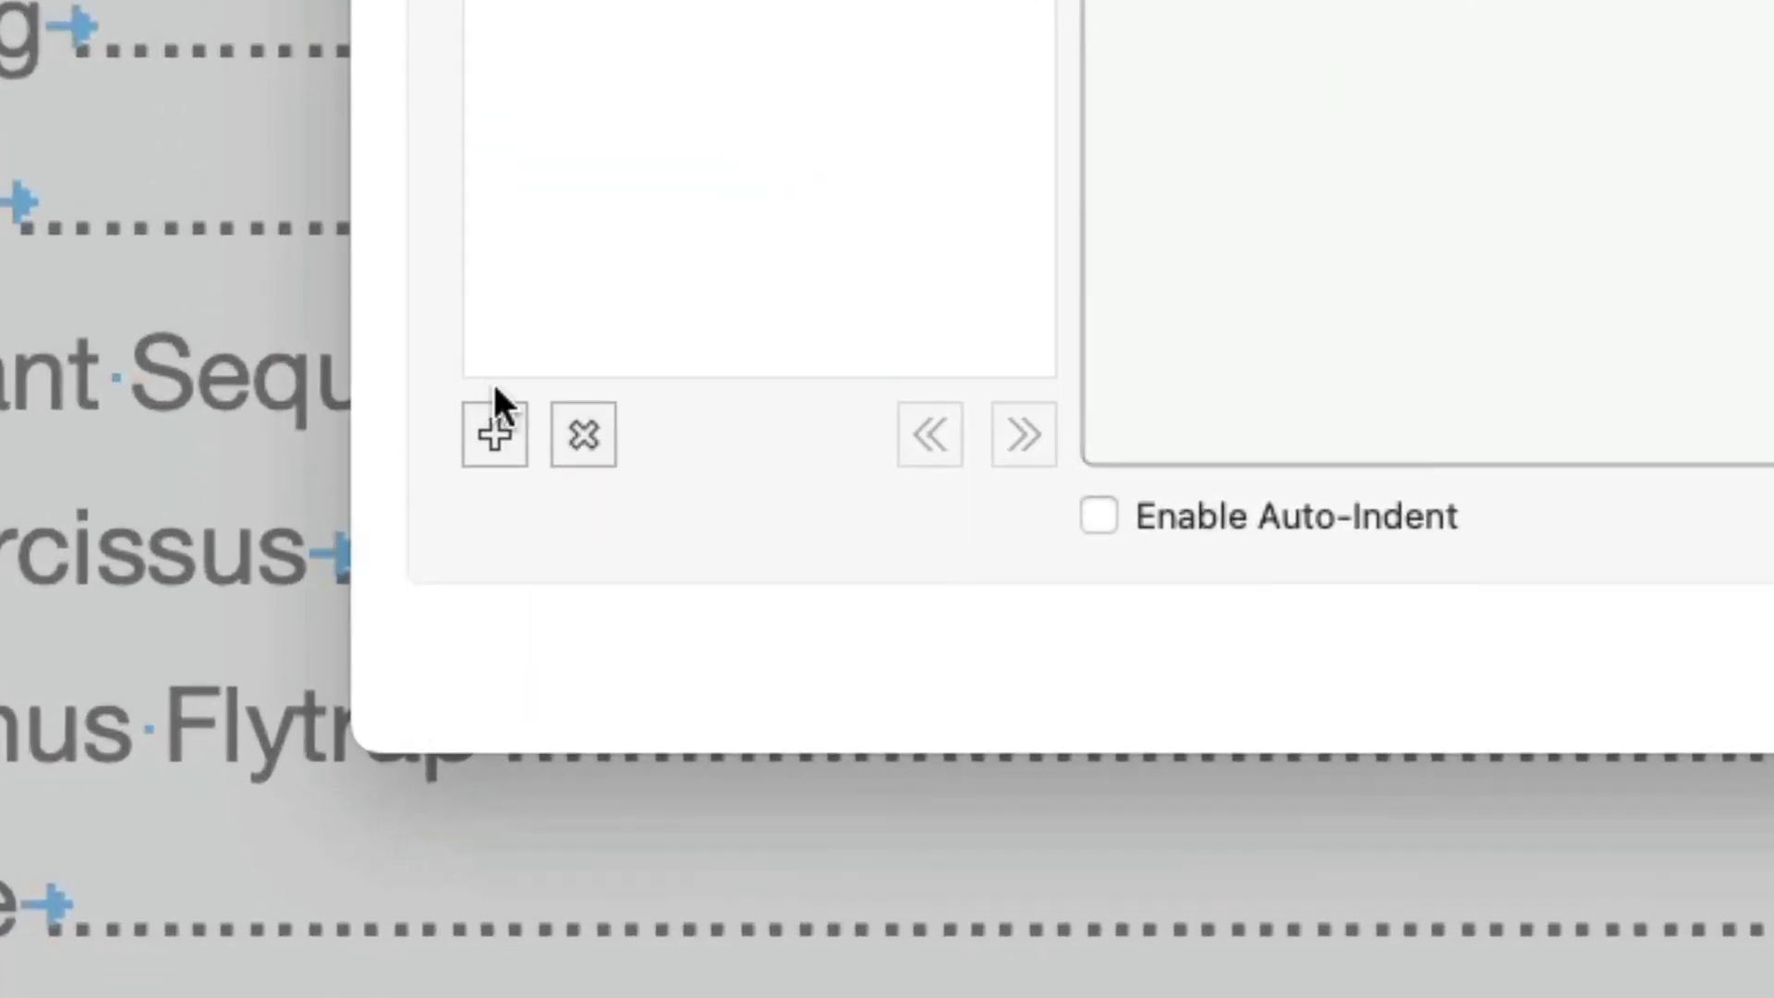
Step: Add a structure stream named 'Front Matter' and set its 'Prefix with' to Page Break
left_click(494, 434)
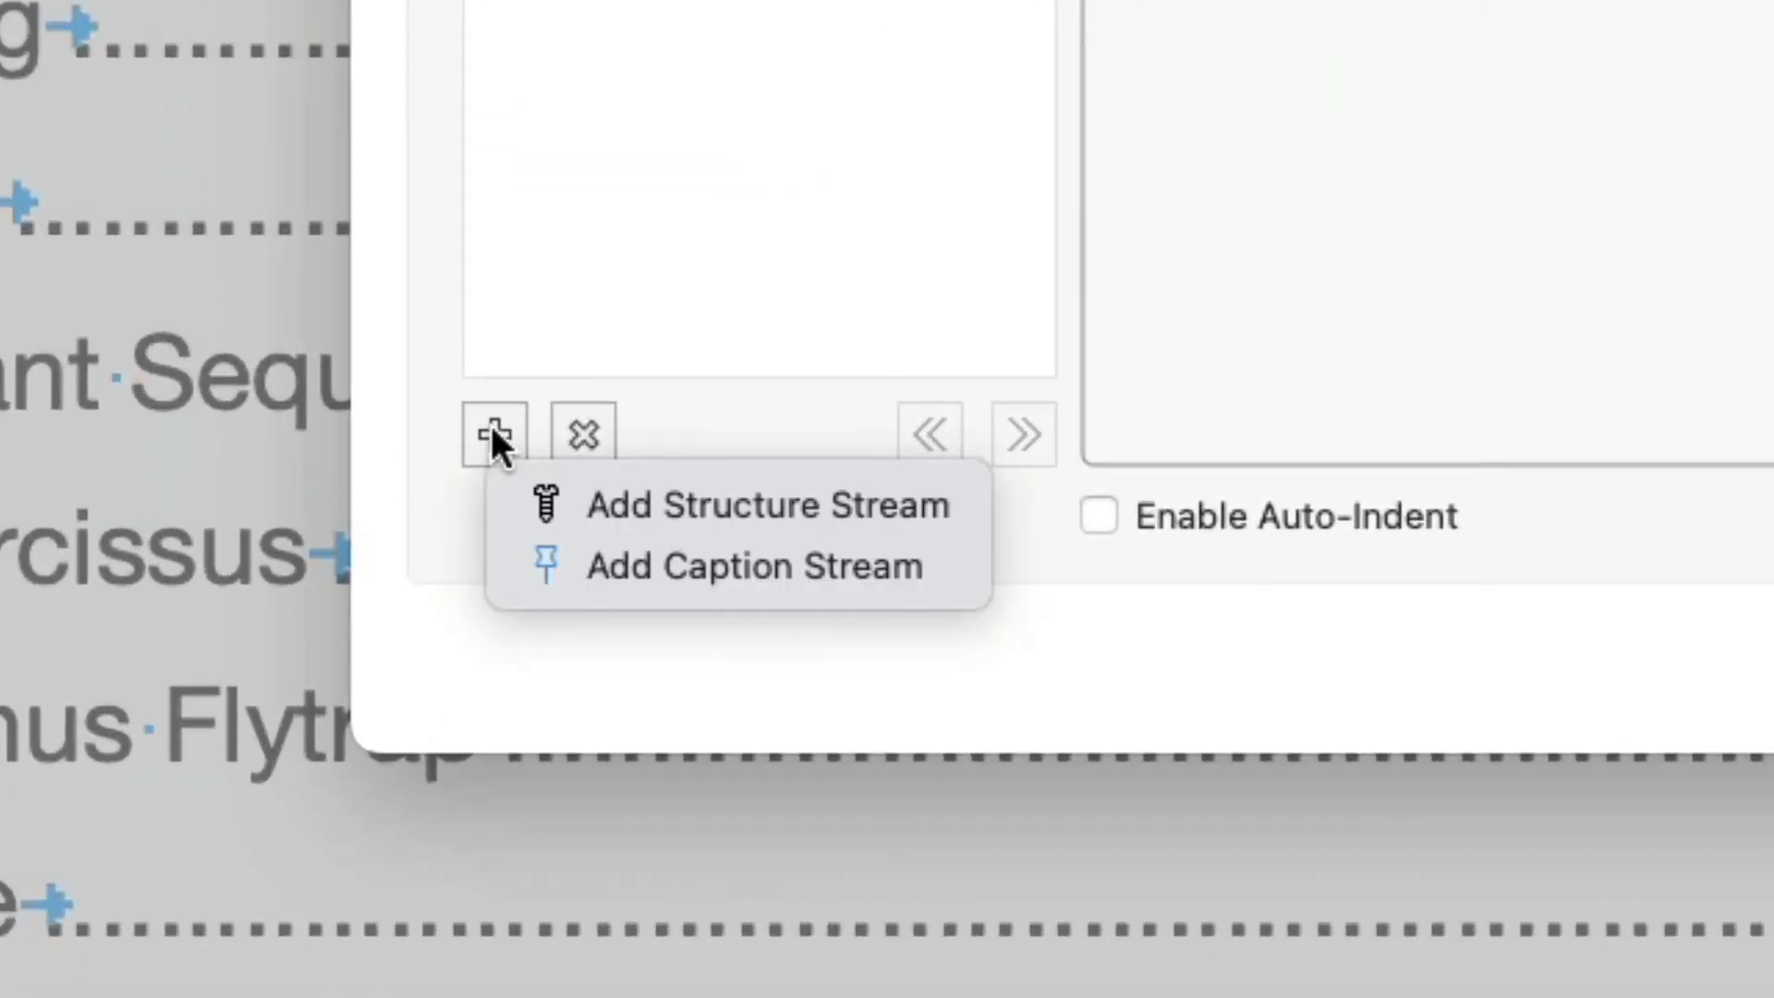
left_click(605, 497)
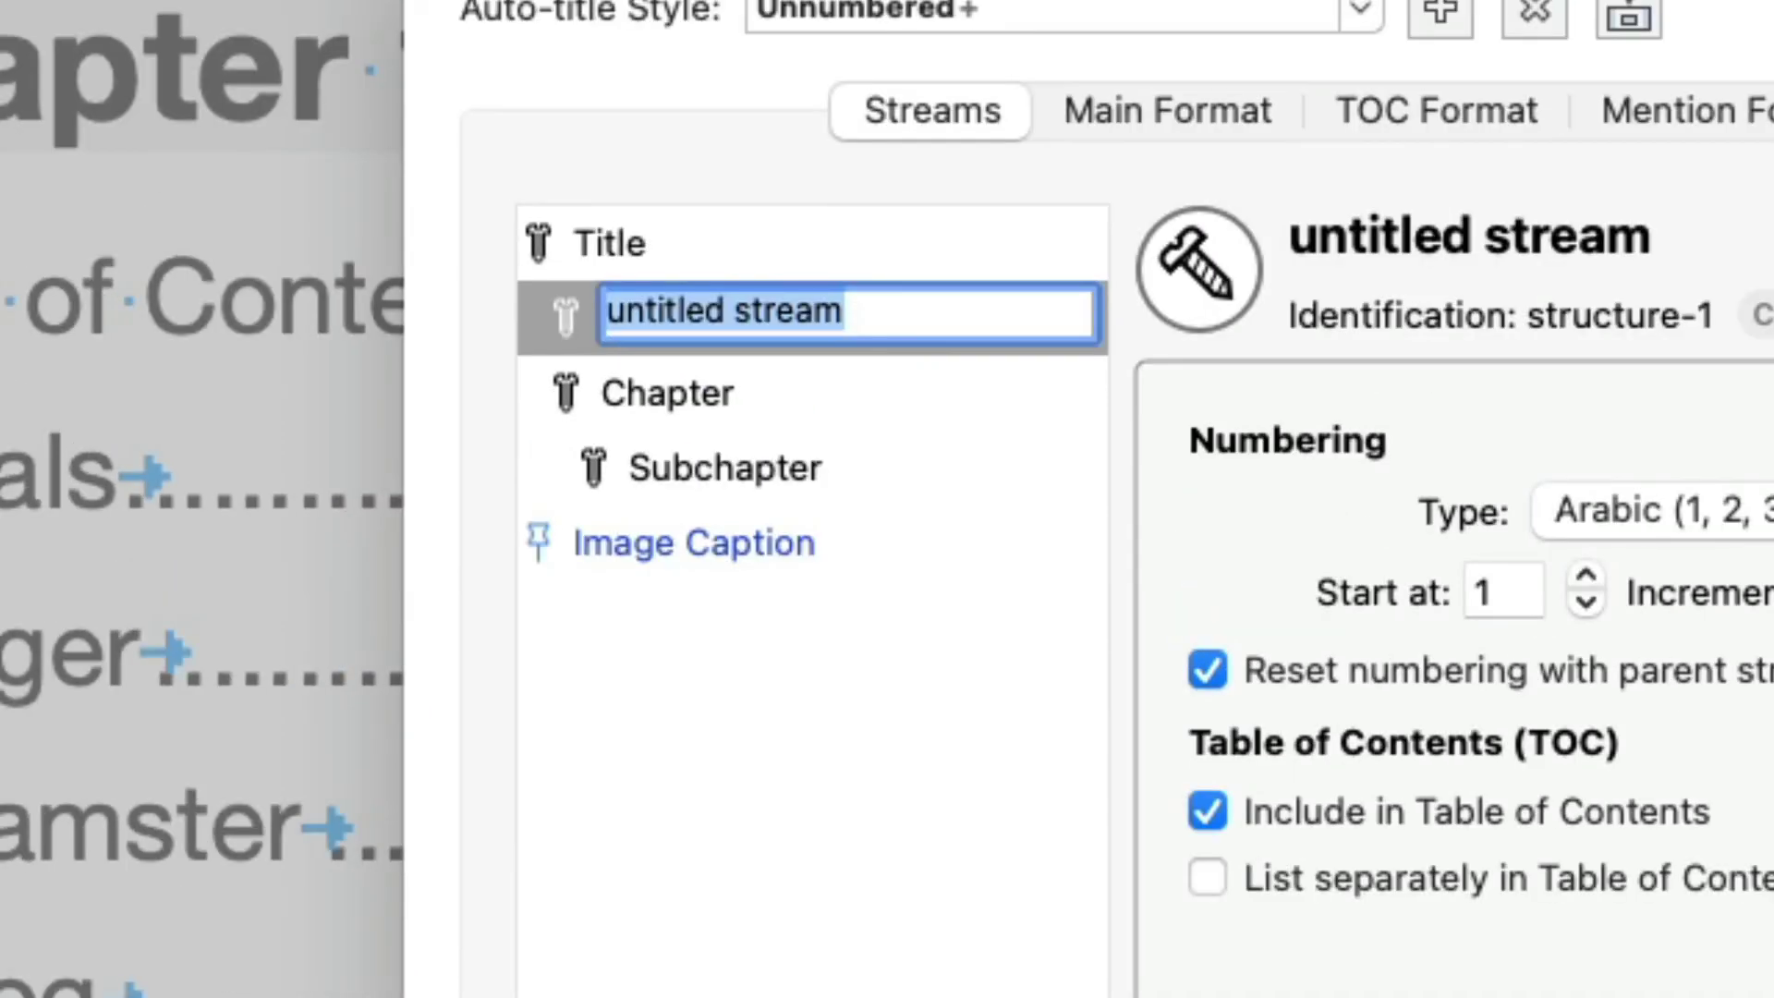
type("Fron")
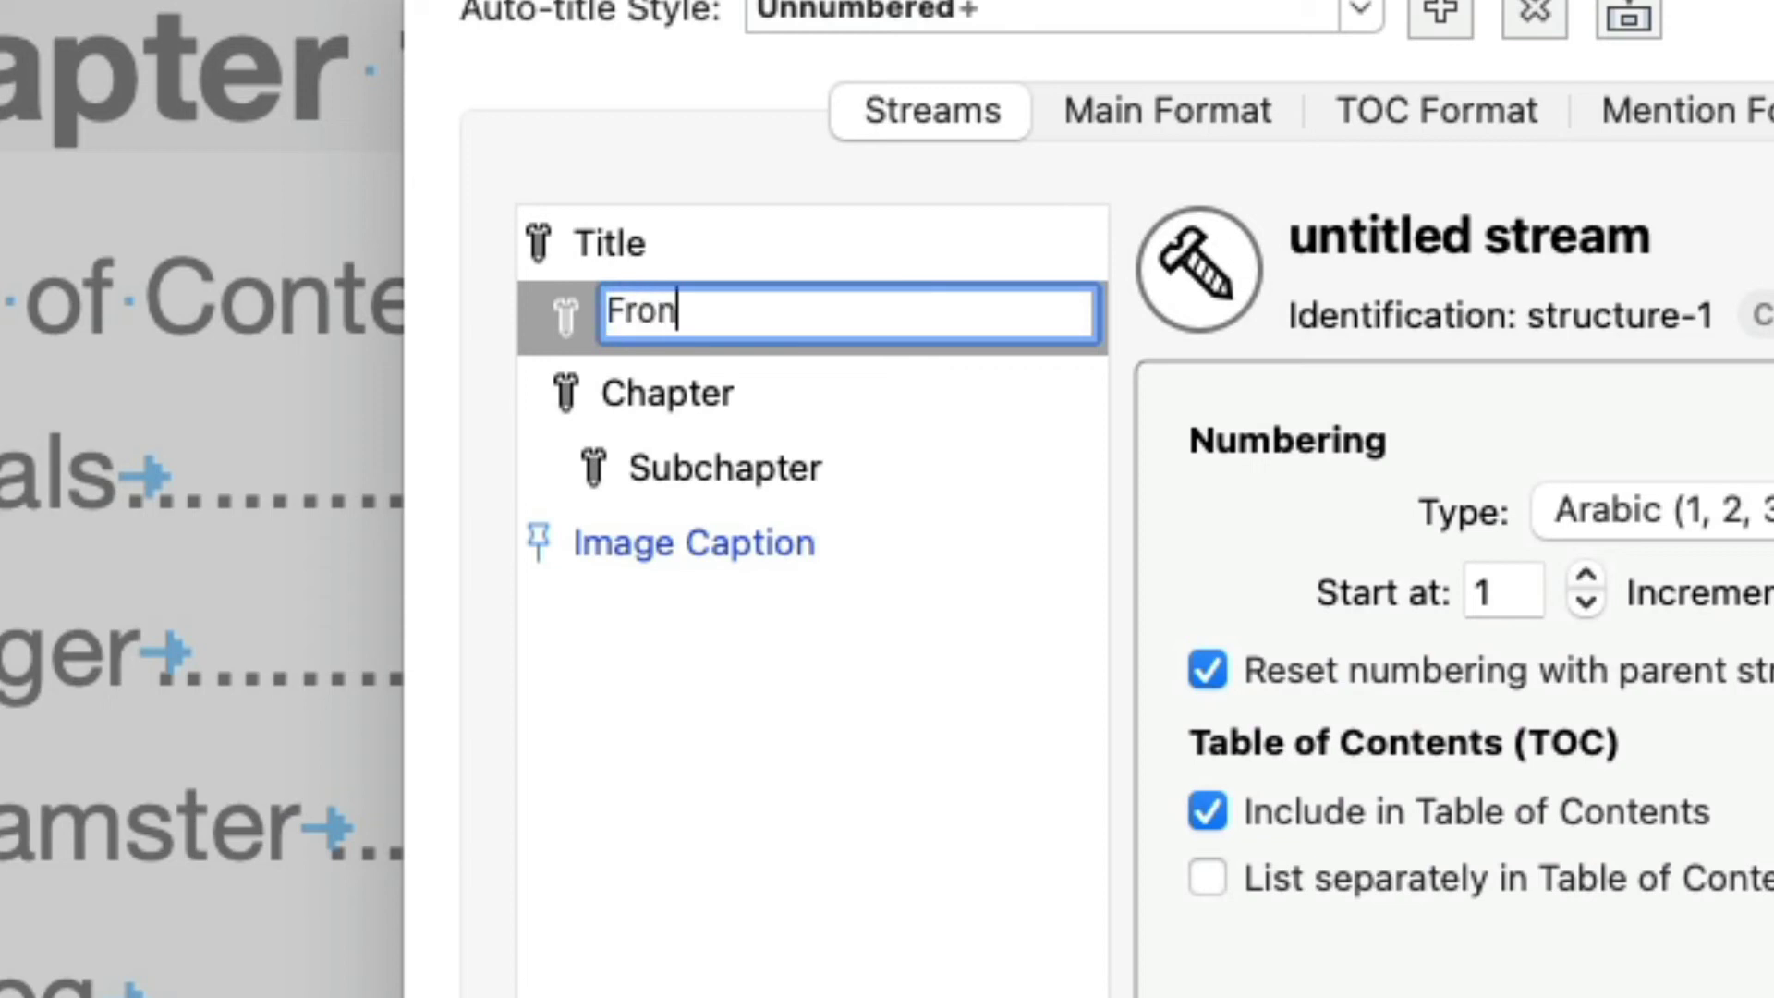
type("t Matter")
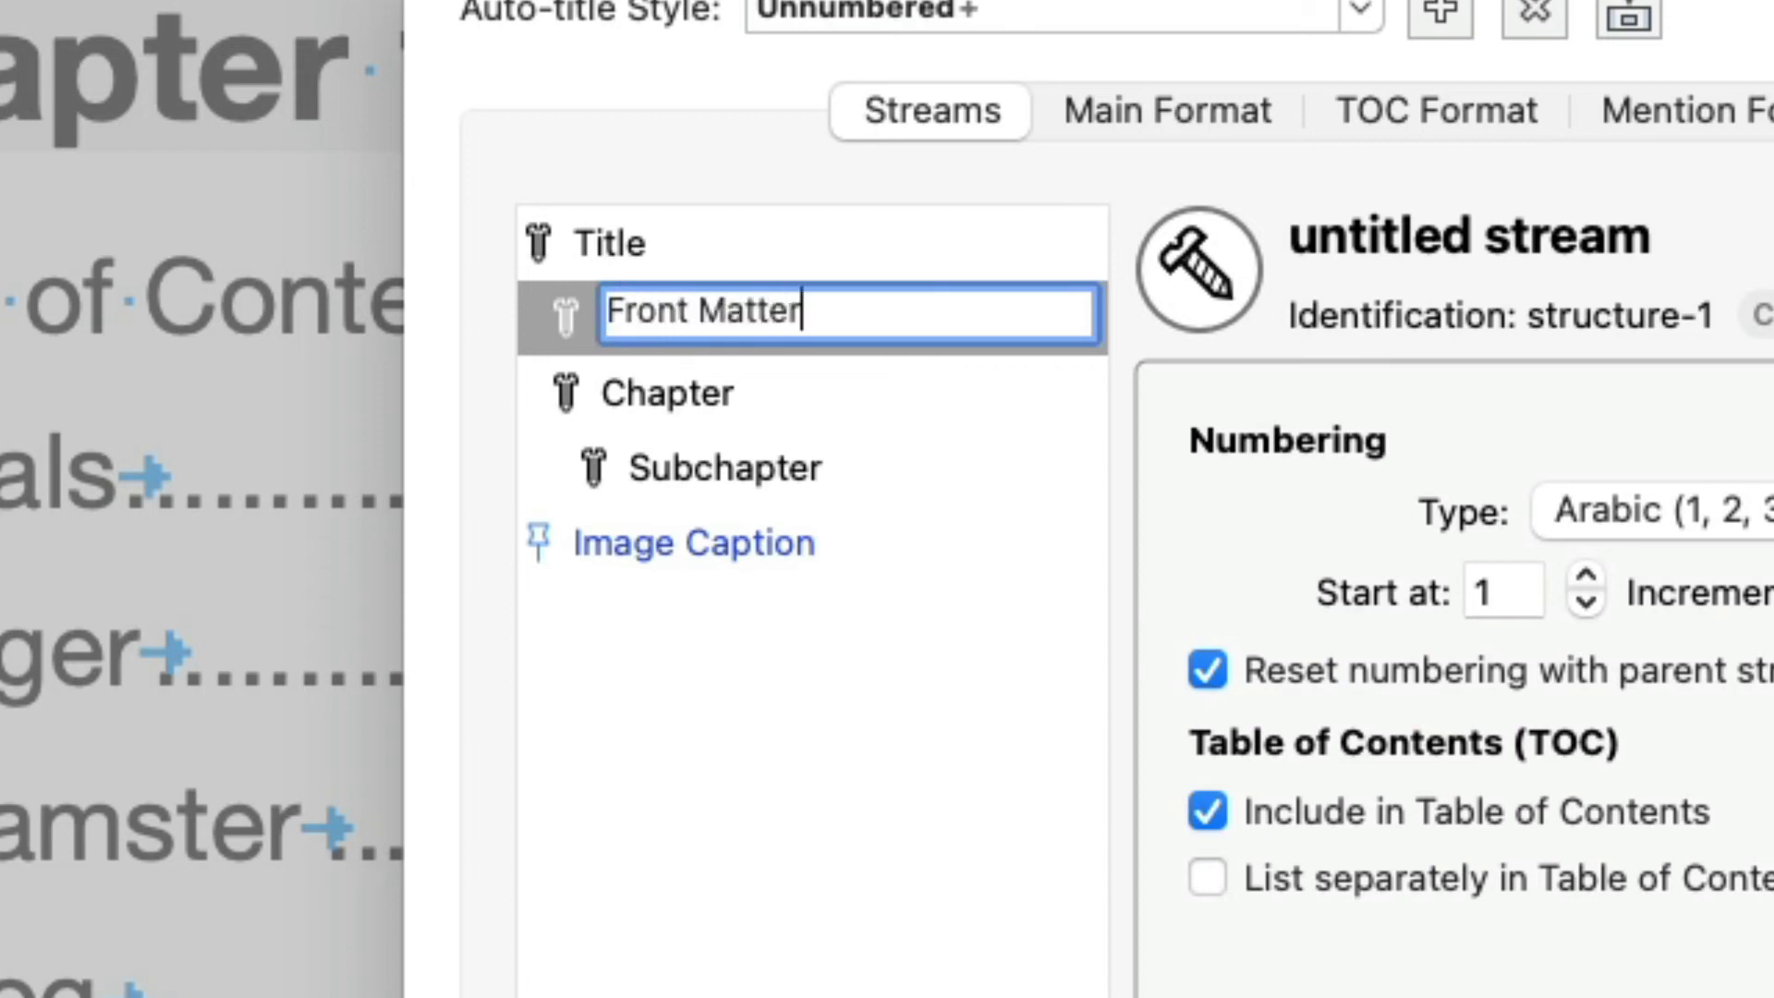
key("Return")
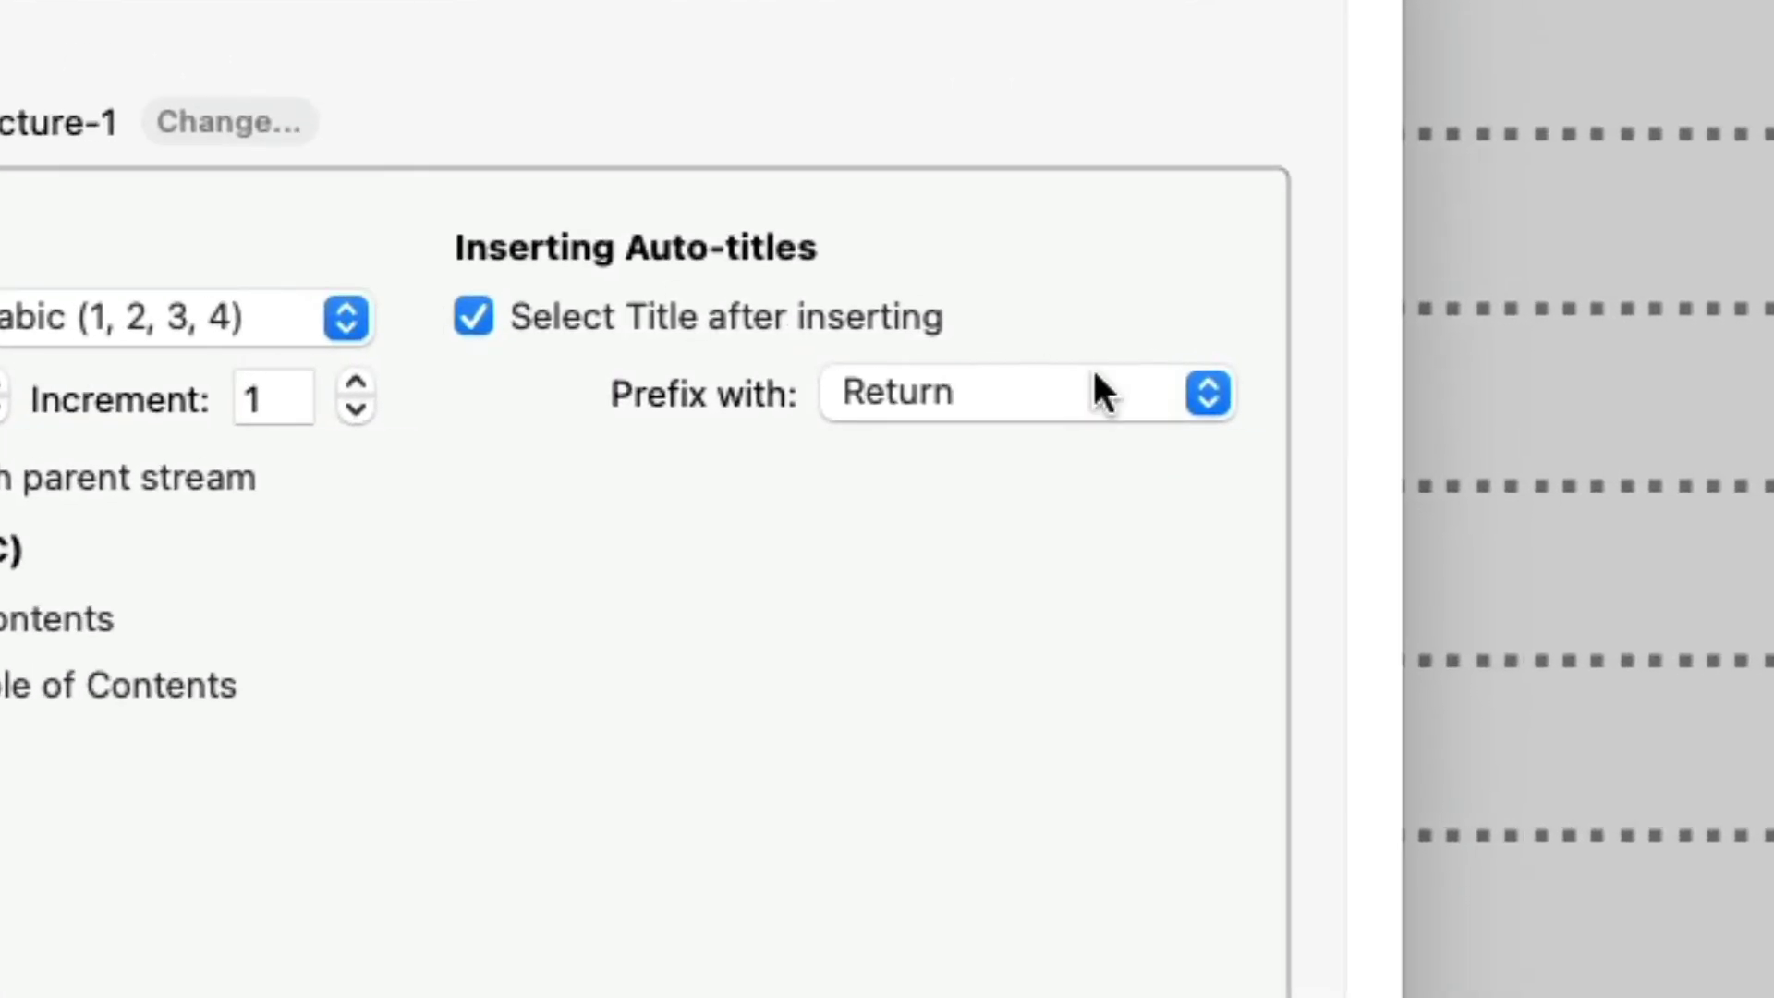
left_click(1096, 379)
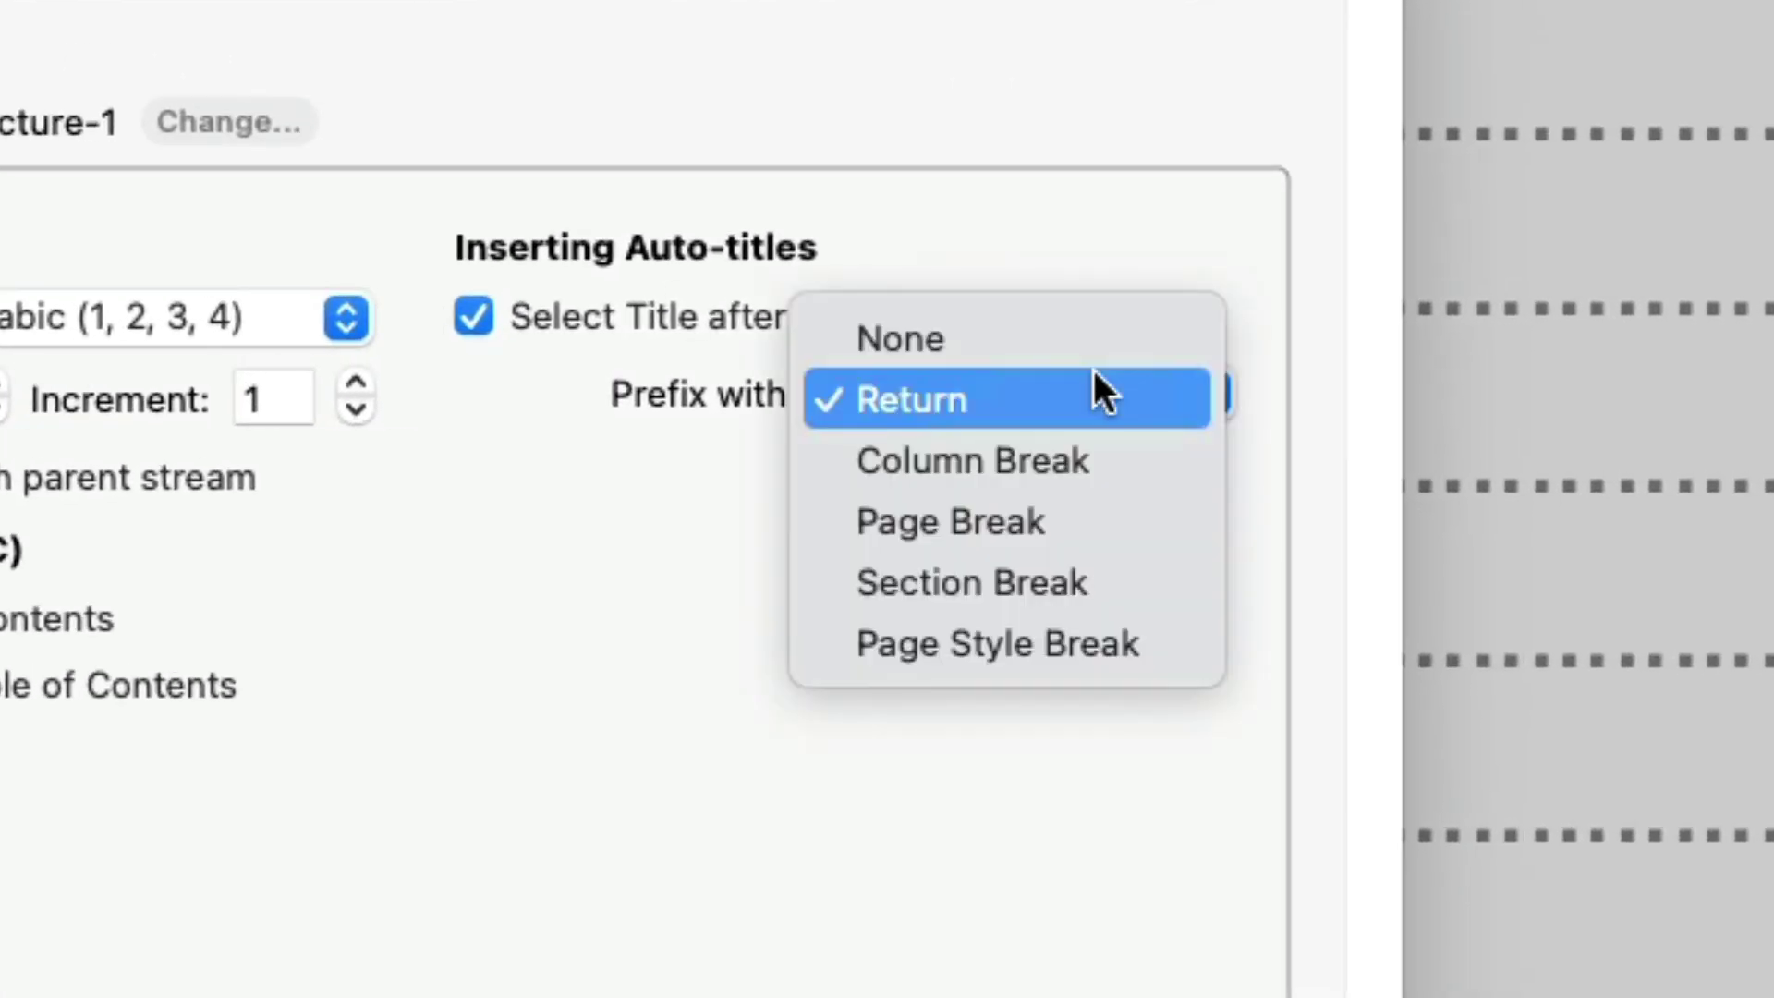
left_click(1074, 529)
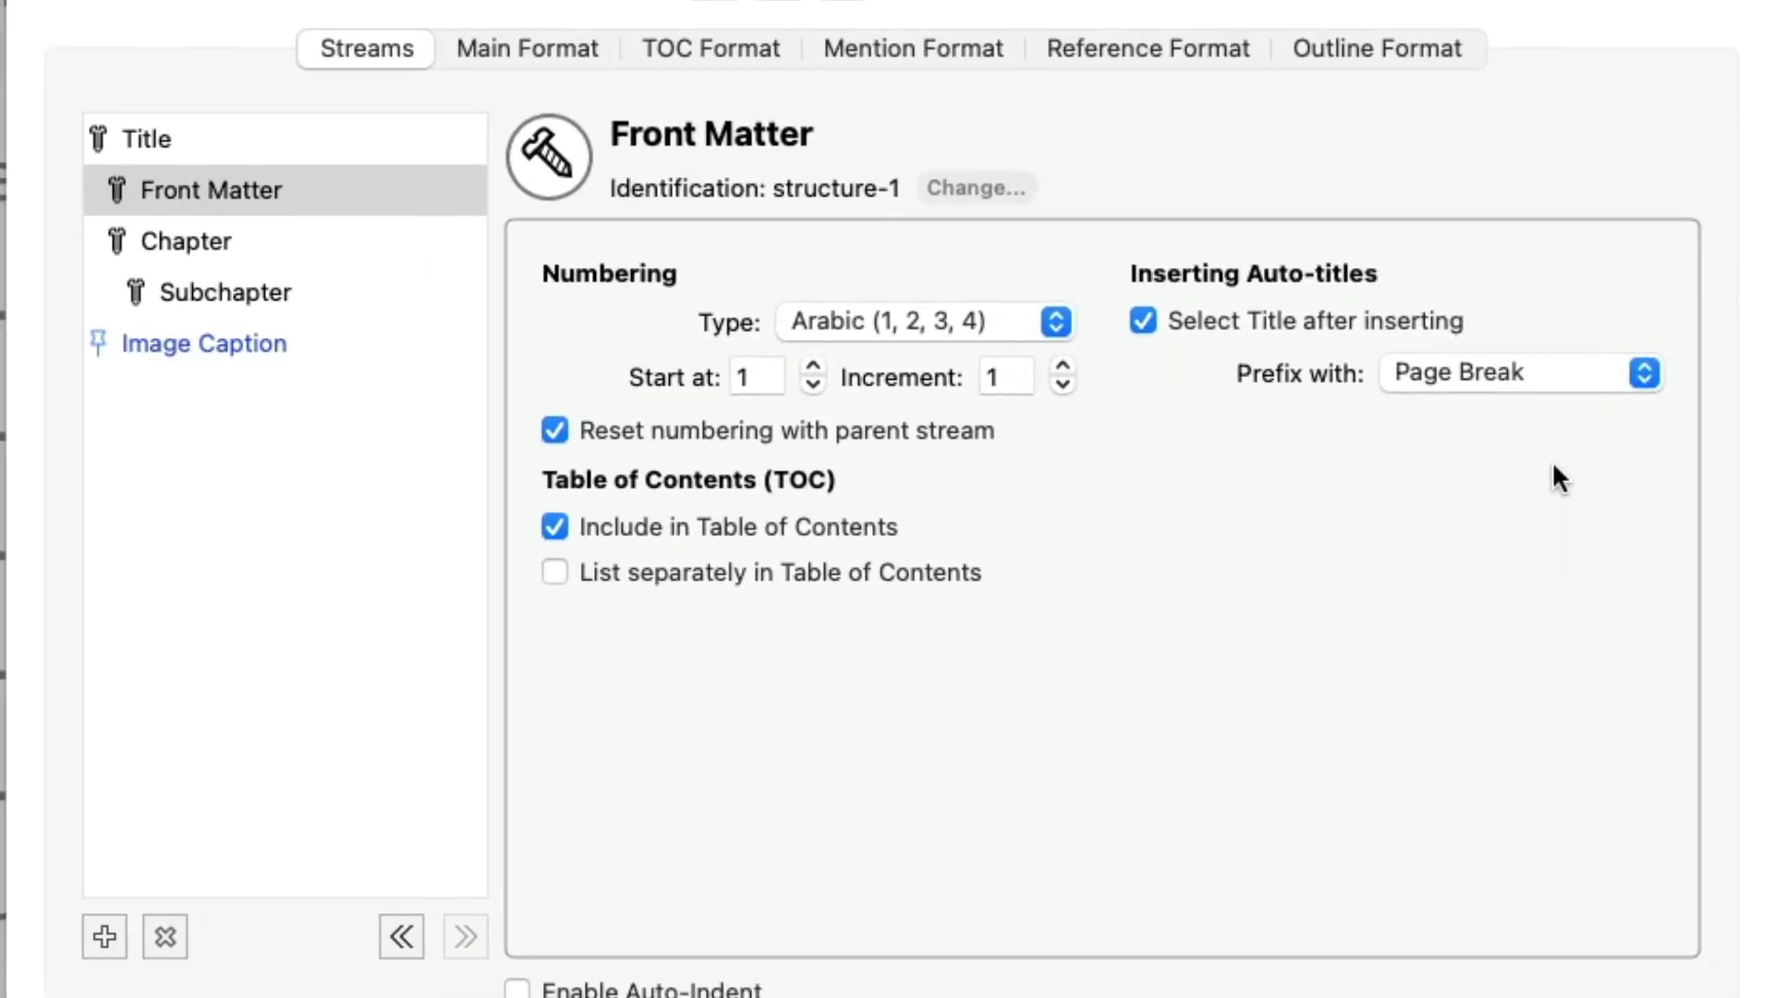
Step: Edit the Front Matter title format in Main Format to use the Heading 1 paragraph style
left_click(568, 54)
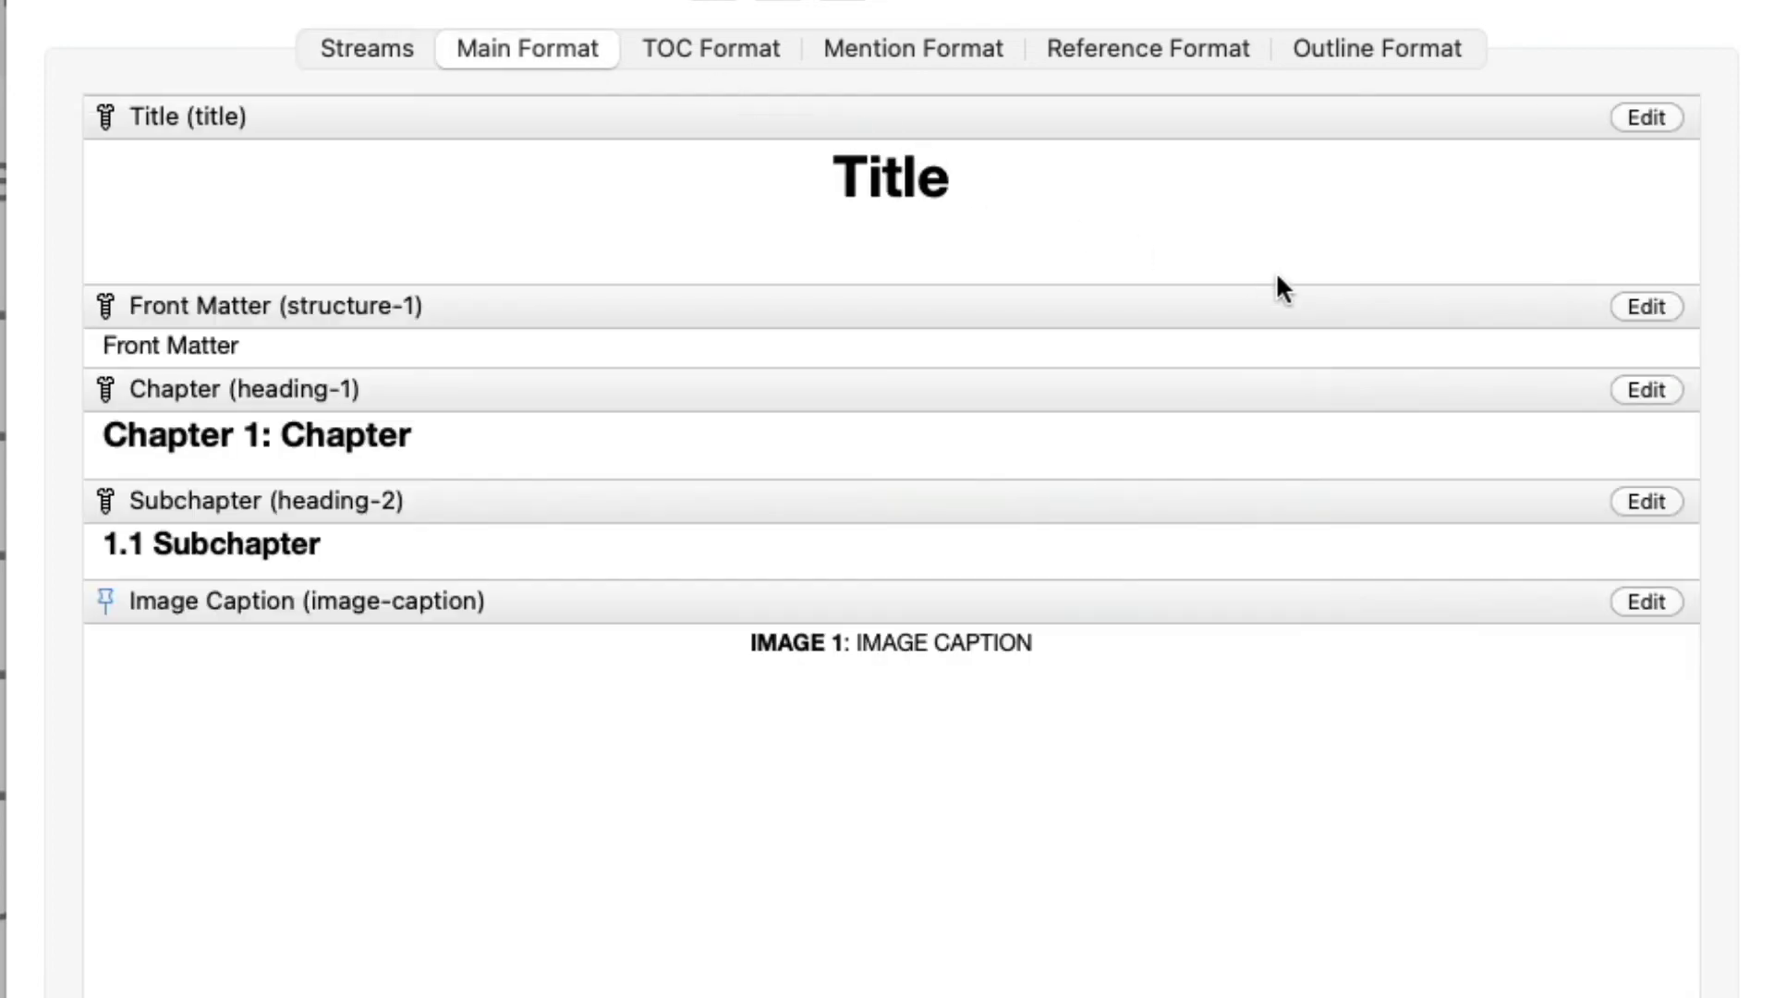
left_click(1643, 305)
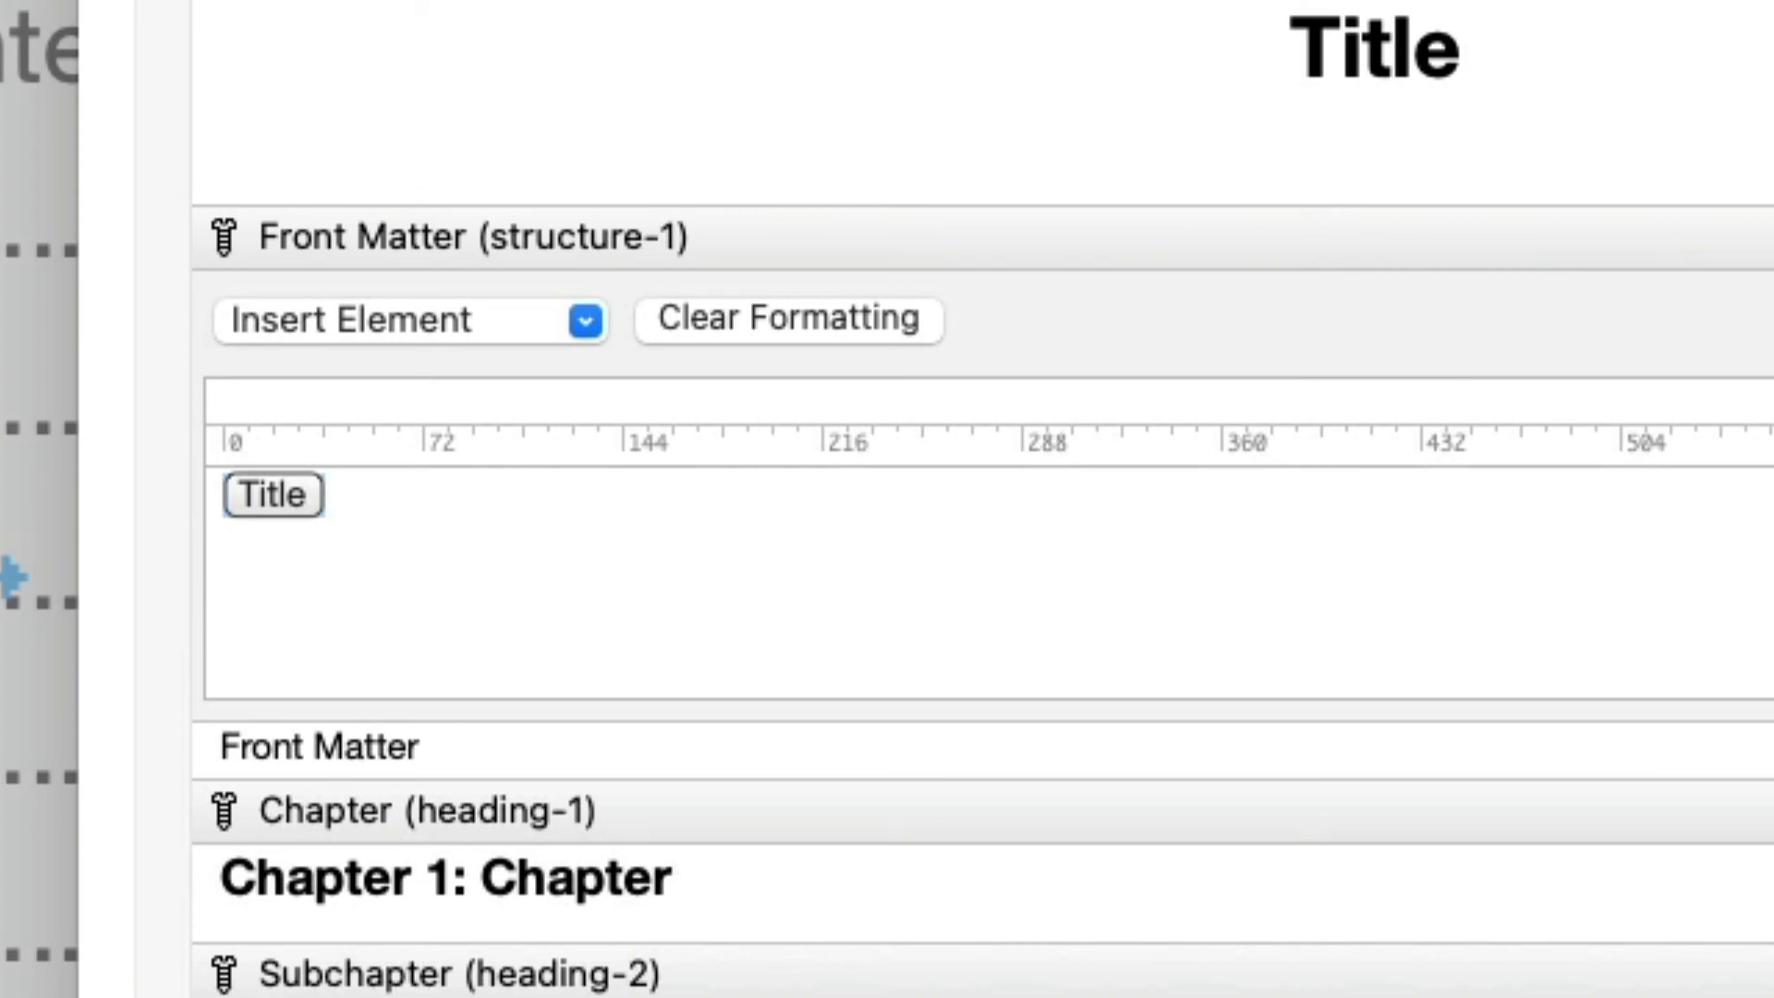
left_click(983, 752)
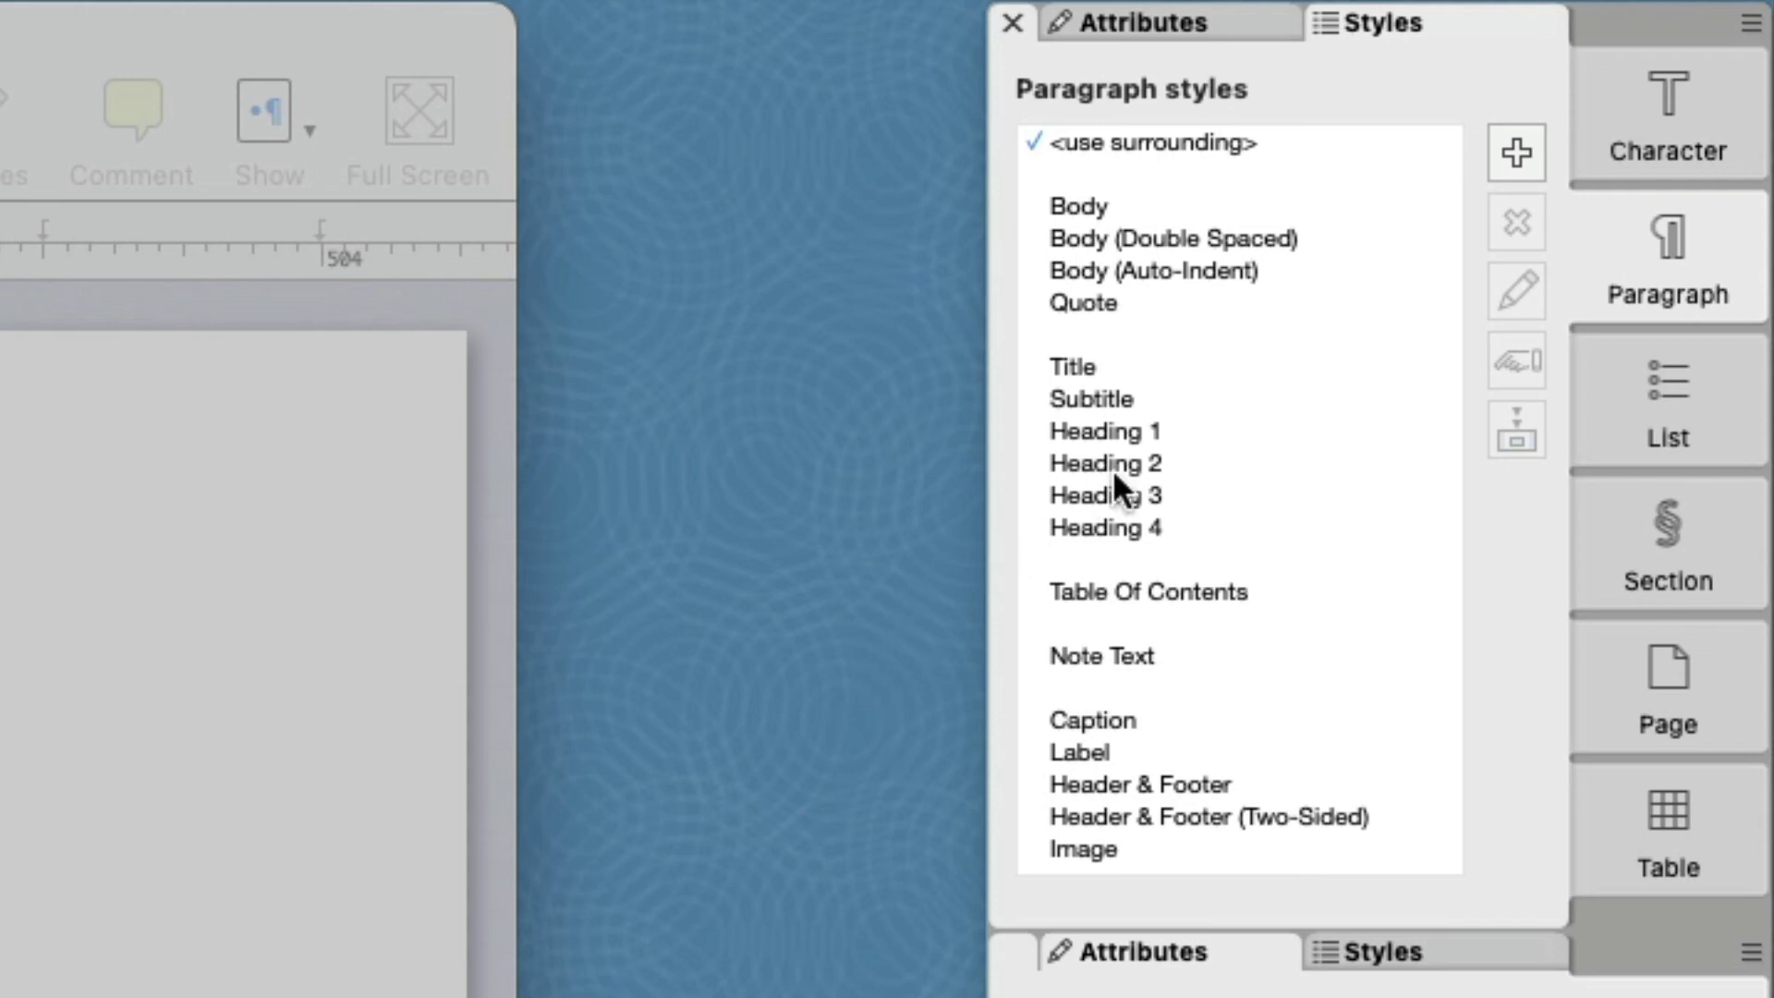
left_click(1161, 430)
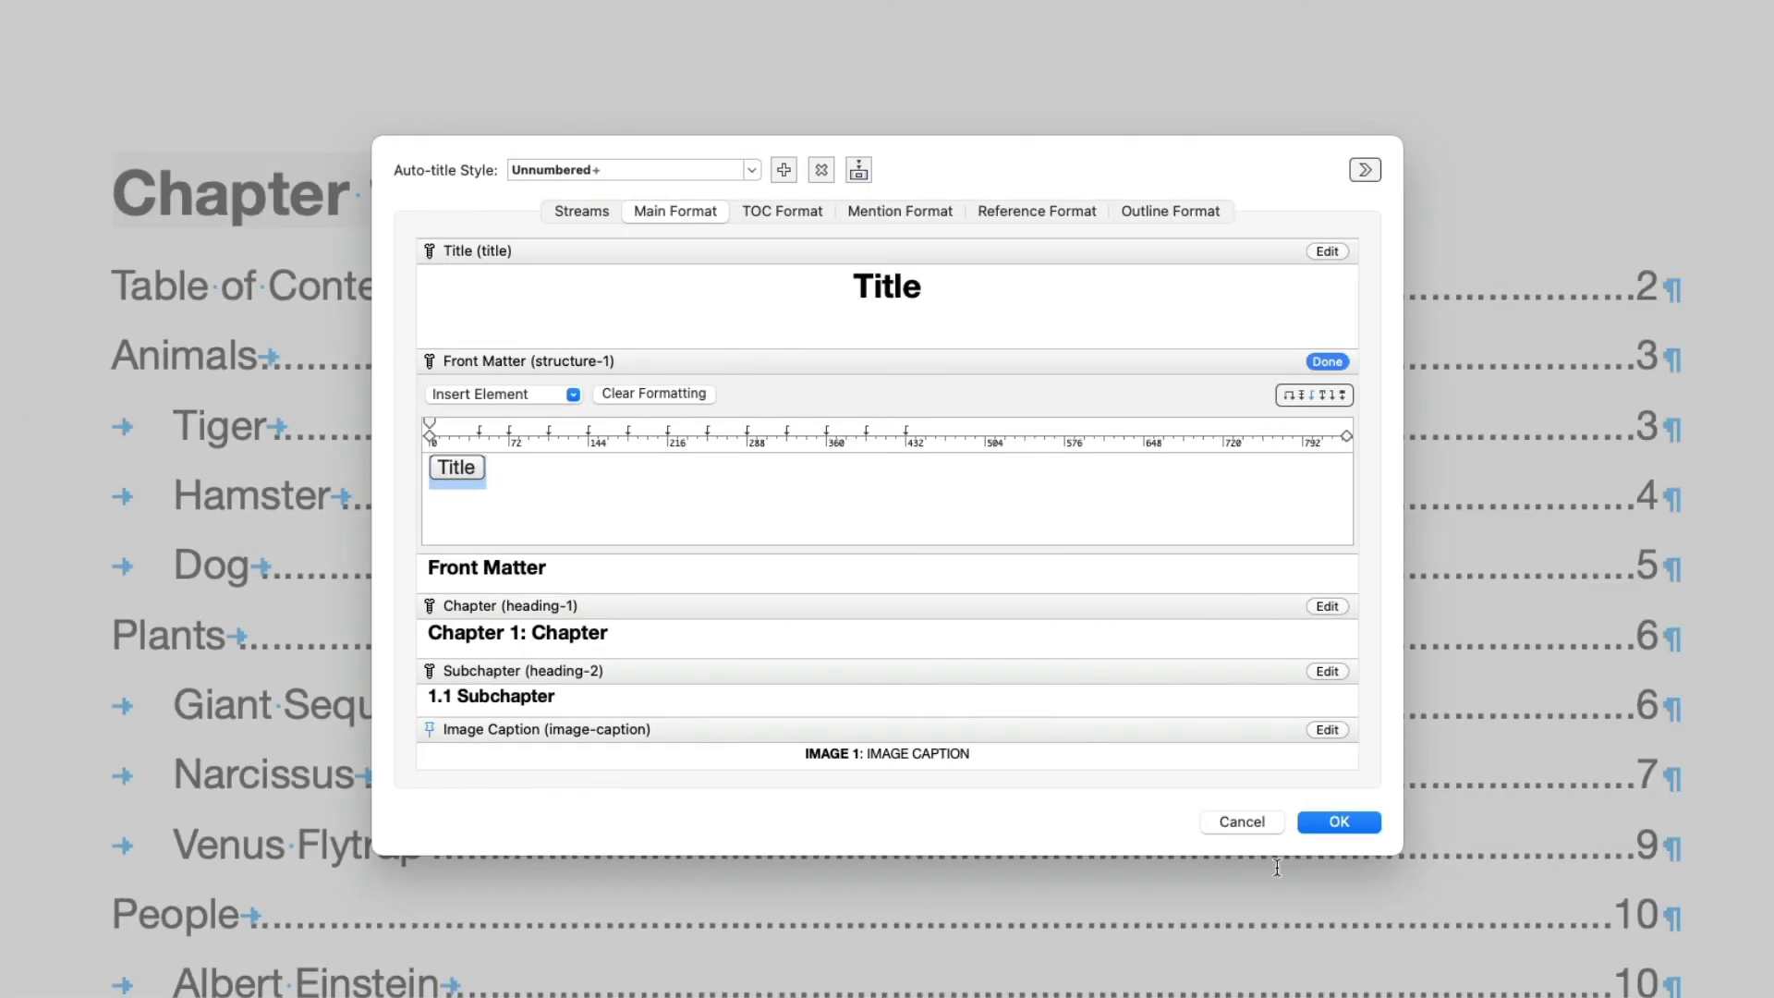
Step: Move the Table of Contents heading from Chapter into the Front Matter stream, removing its chapter number
left_click(1343, 820)
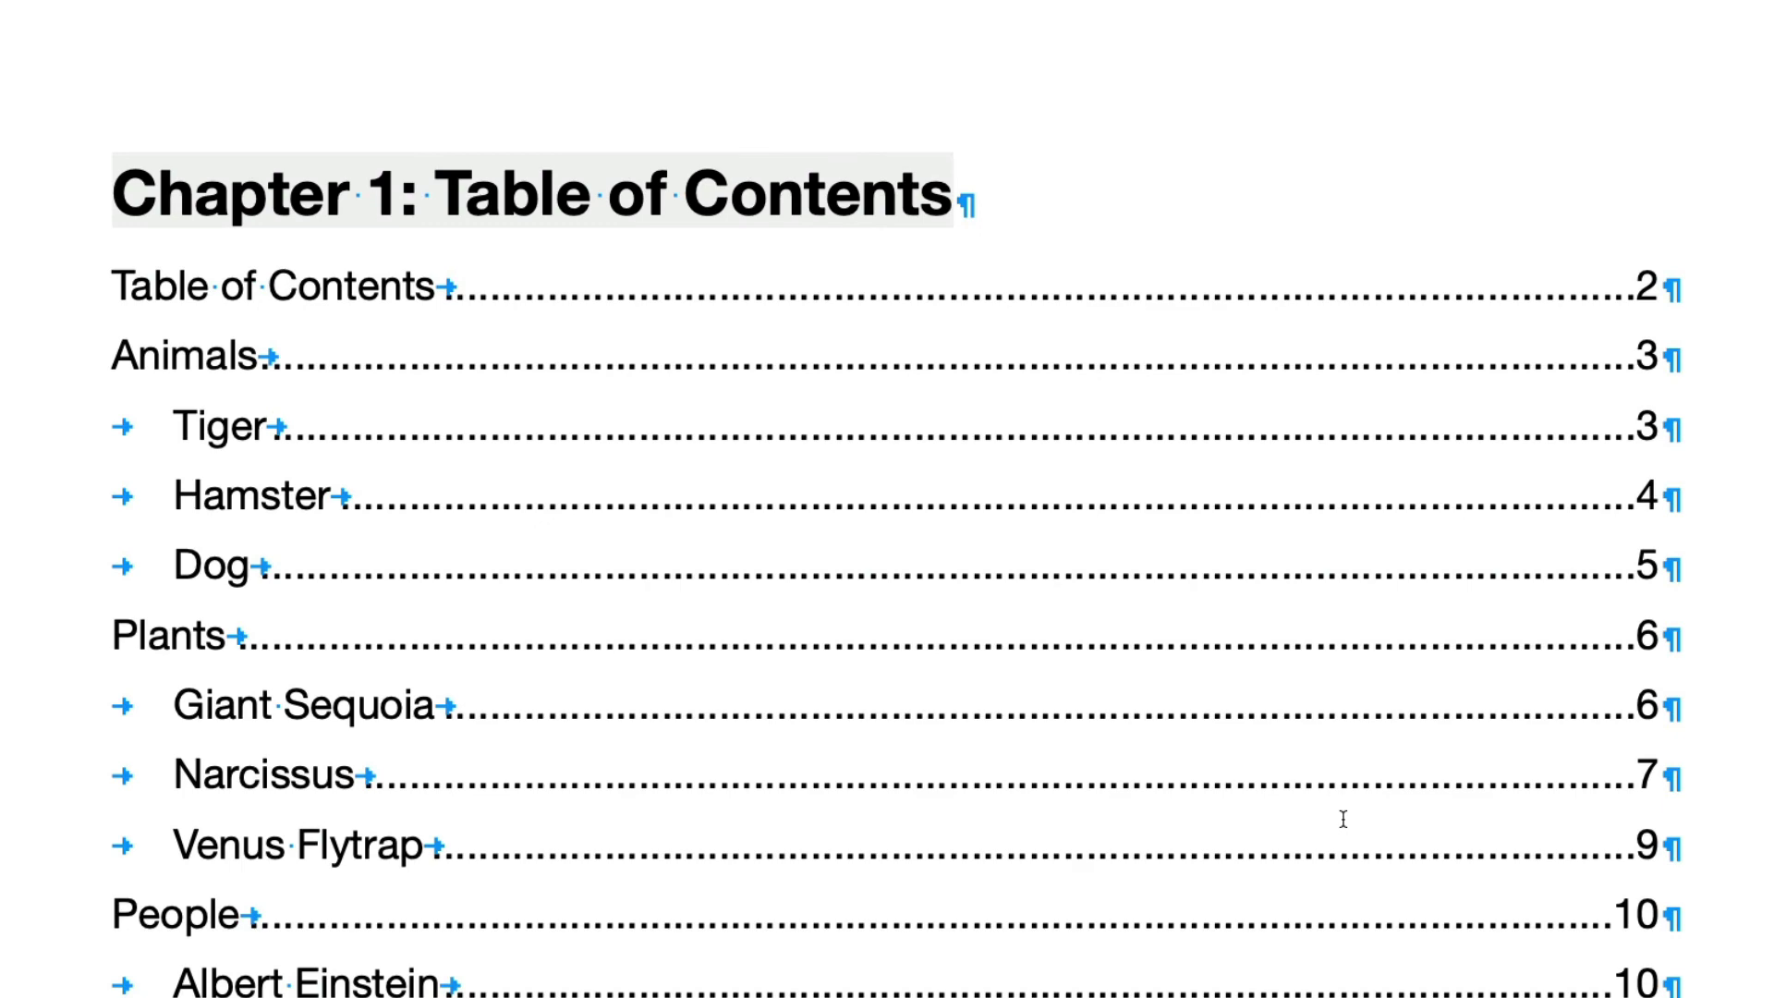
left_click(1232, 159)
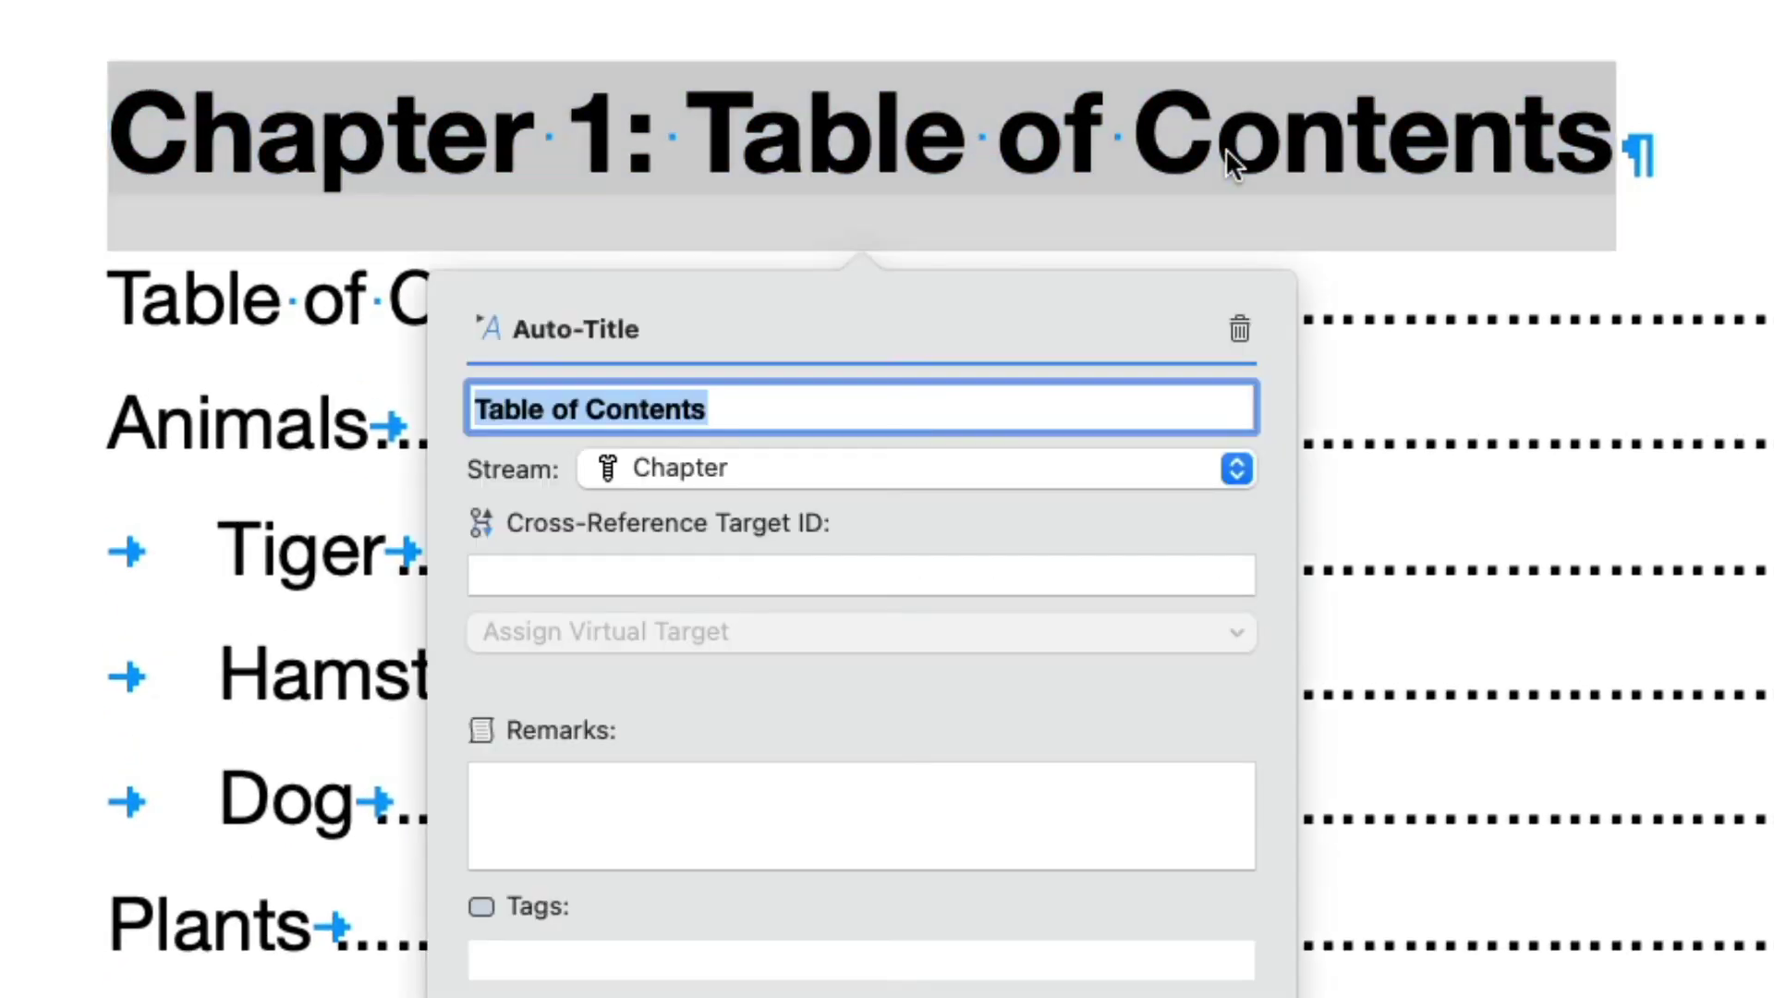
left_click(1141, 471)
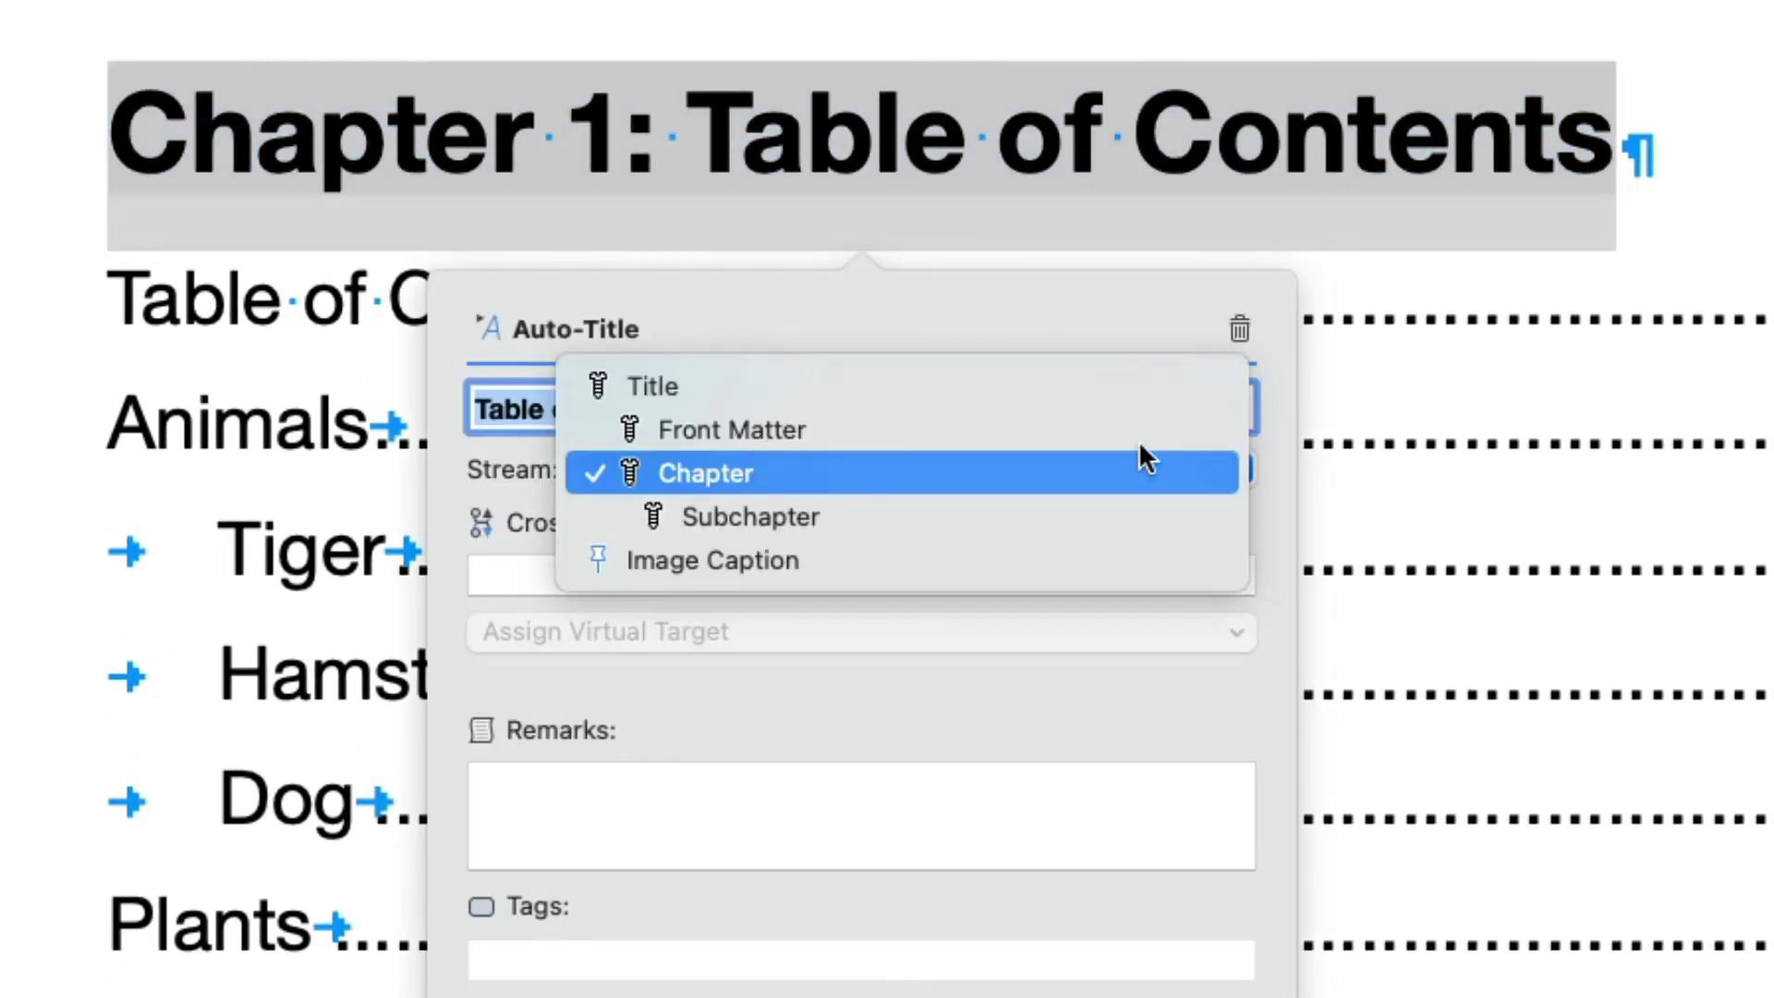
left_click(1136, 430)
key("Escape")
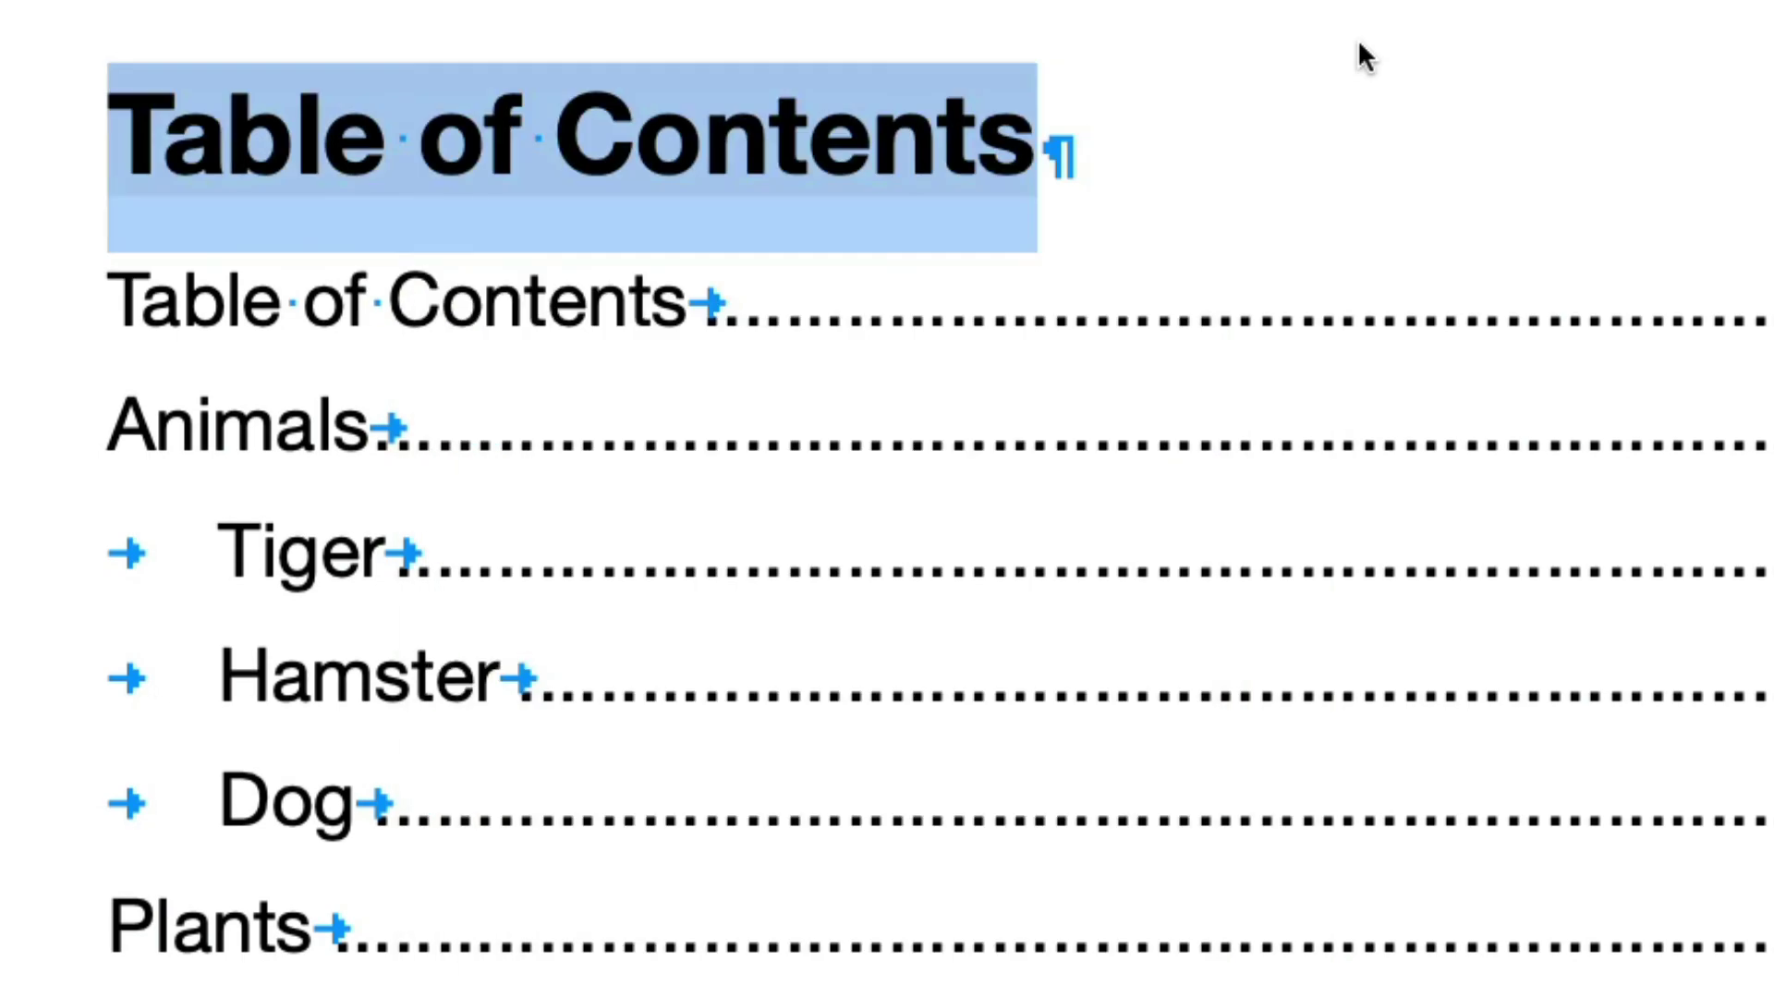